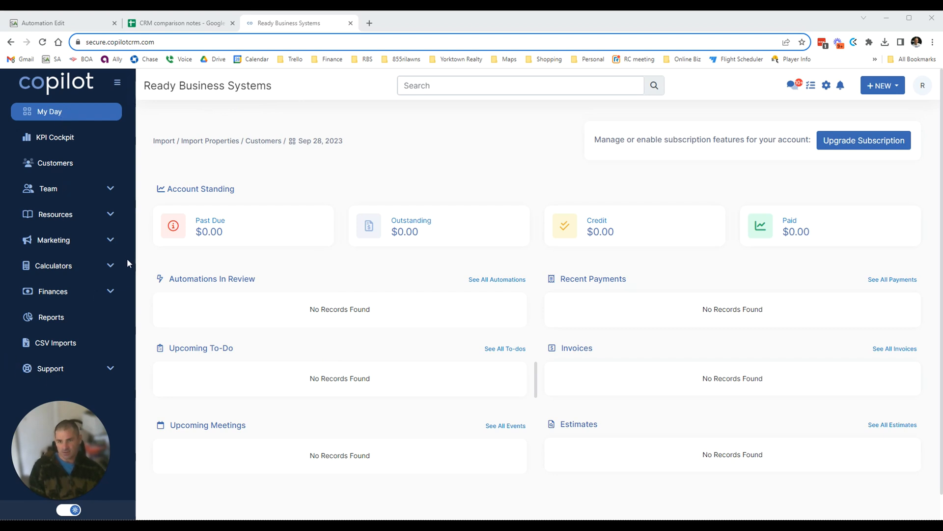
Open Copilot's CSV Imports page and read the import notice.
{"action": "scroll", "coordinate": [448, 196], "scroll_direction": "down", "scroll_amount": 1}
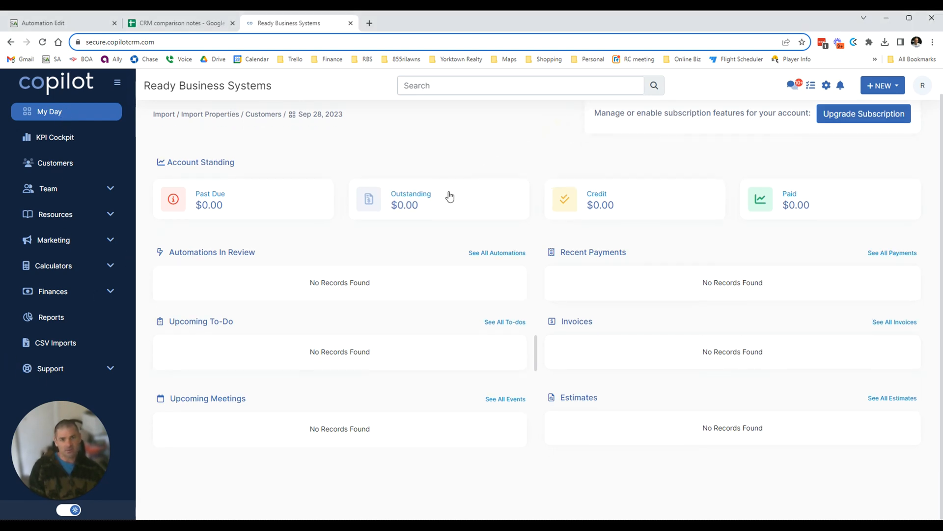
{"action": "left_click", "coordinate": [64, 345]}
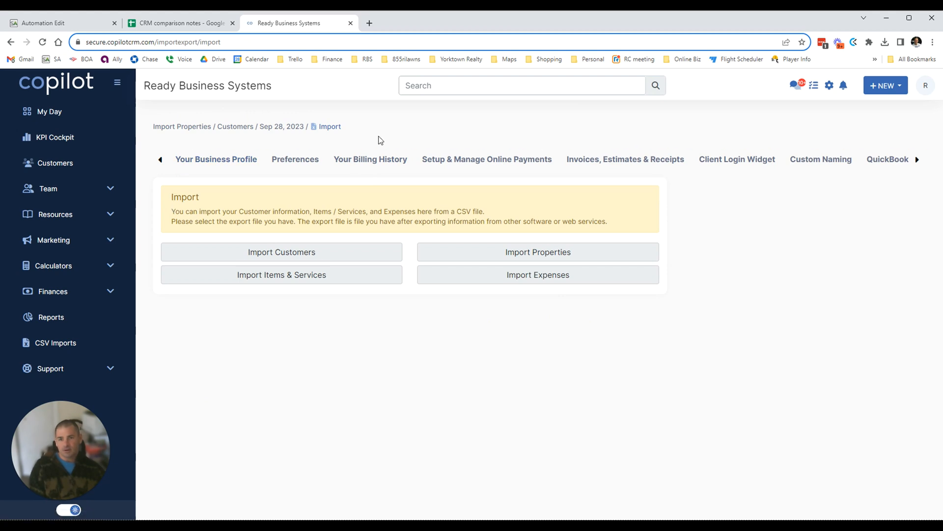
{"action": "left_click_drag", "start_coordinate": [189, 212], "coordinate": [615, 234]}
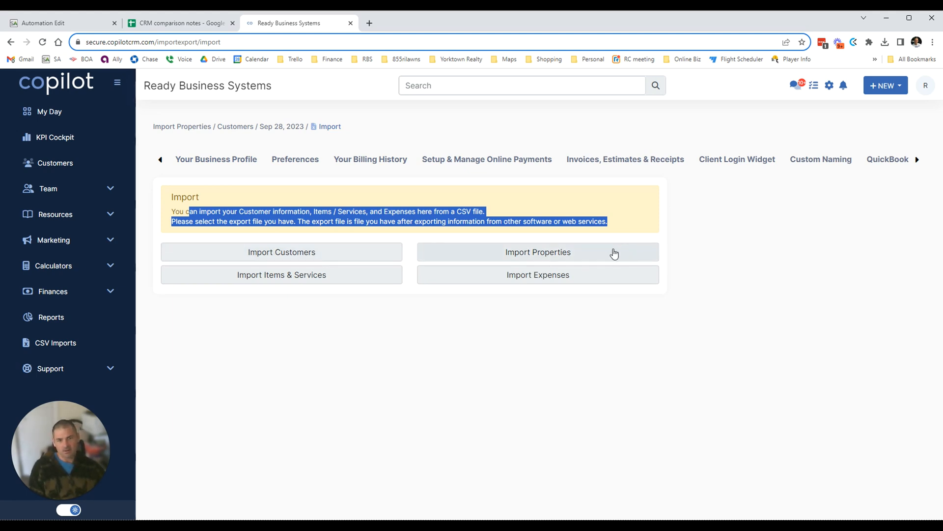
{"action": "left_click", "coordinate": [311, 372]}
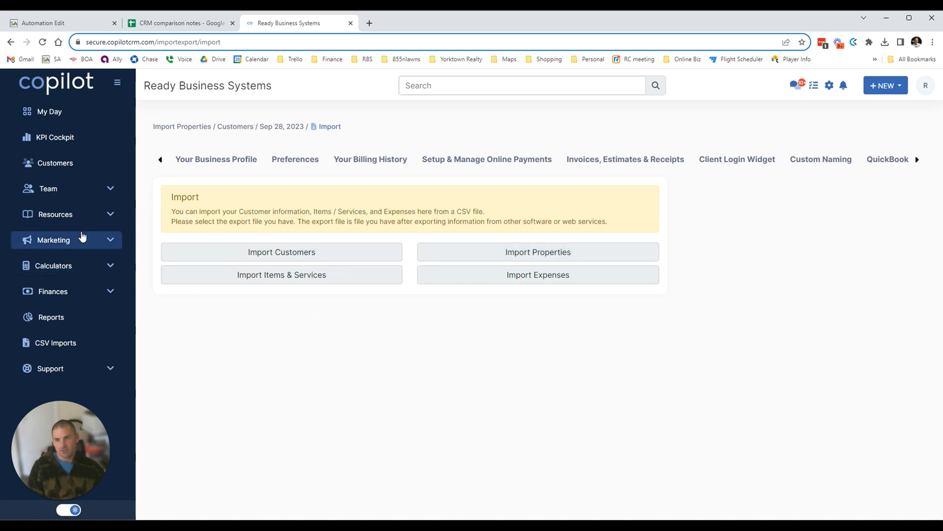
Expand Support in the sidebar and open Help Articles in a new tab.
{"action": "left_click", "coordinate": [111, 372]}
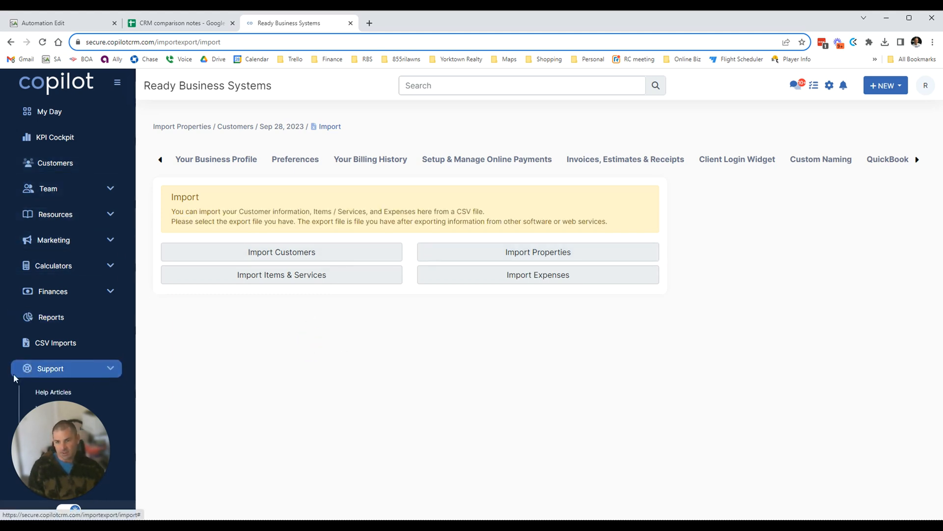
{"action": "left_click_drag", "start_coordinate": [58, 446], "coordinate": [202, 450]}
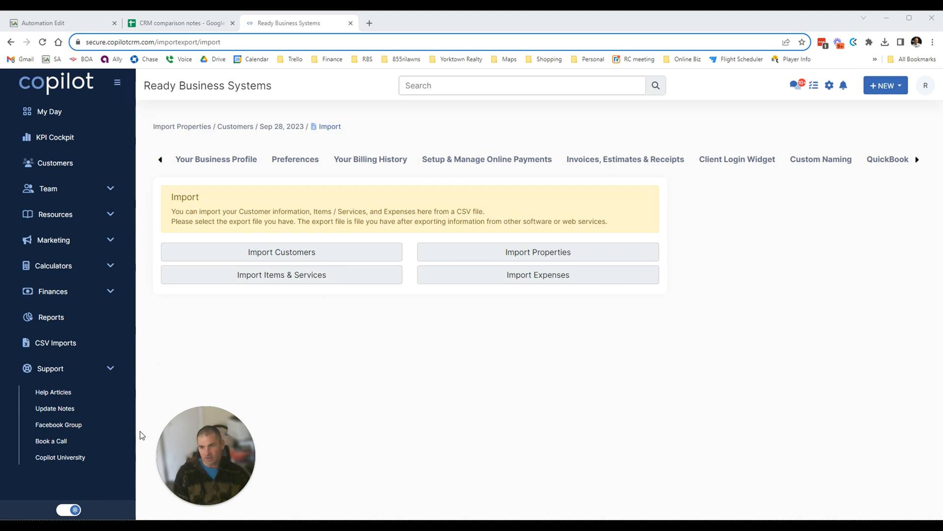
{"action": "left_click", "coordinate": [891, 499]}
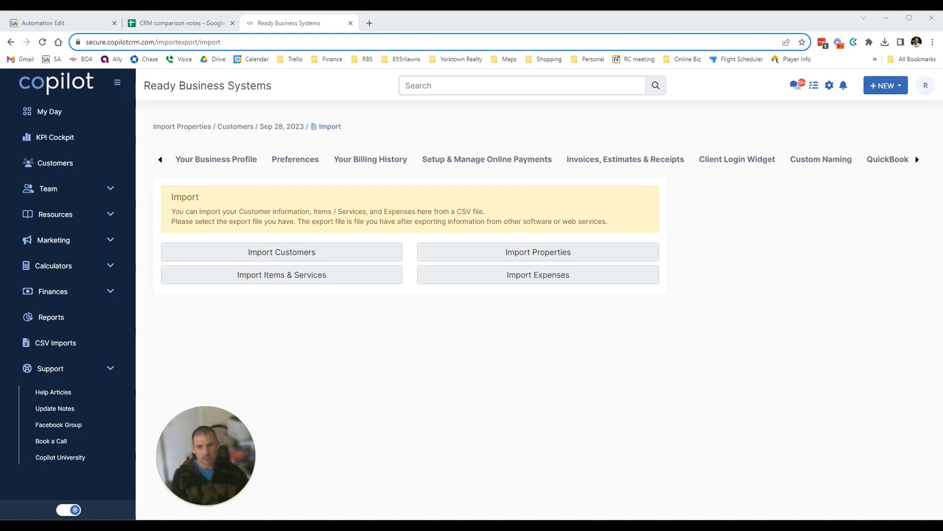
{"action": "left_click", "coordinate": [54, 392]}
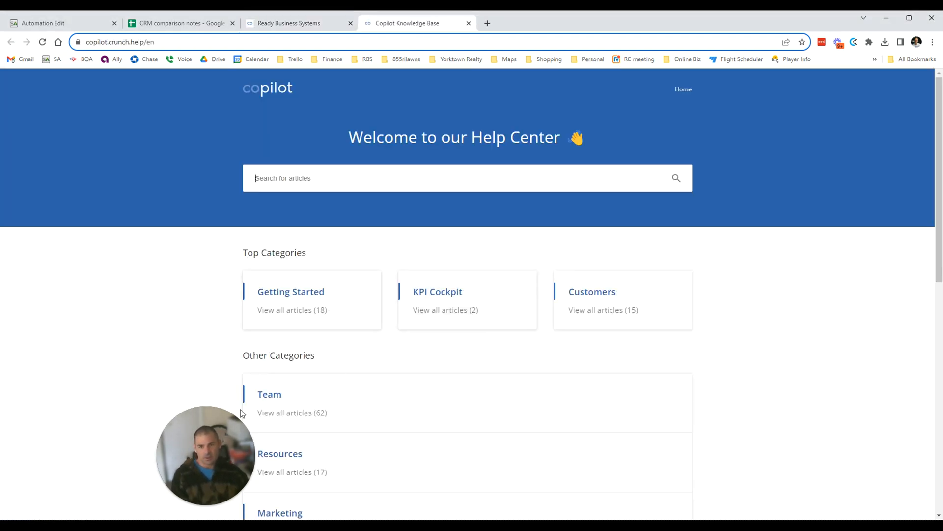
In the support chat, ask how Import Customers differs from Import Properties when setting up an account.
{"action": "left_click", "coordinate": [896, 494]}
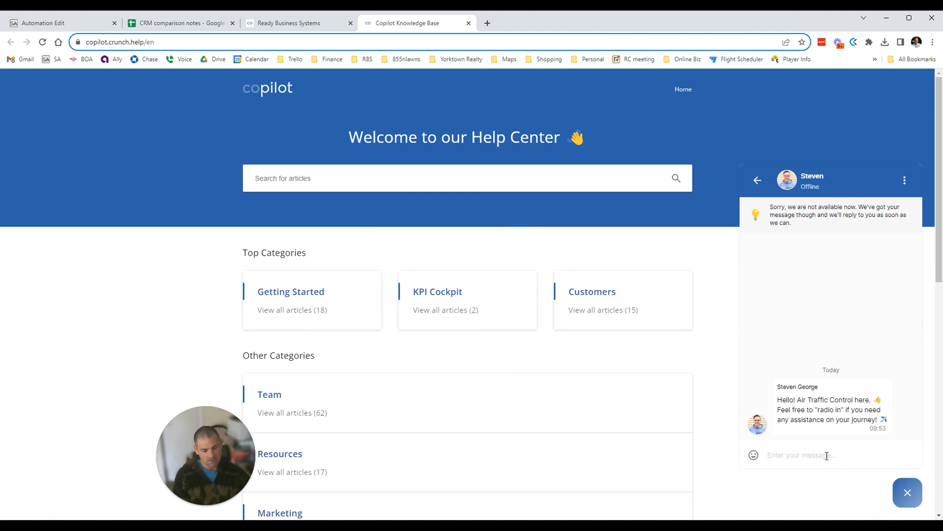
{"action": "type", "text": "hello! i am setting up an acc"}
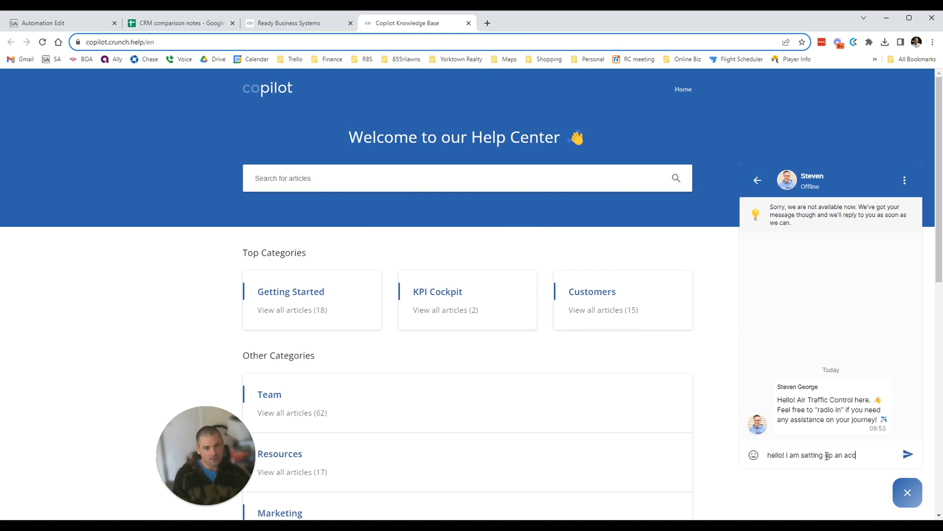
{"action": "type", "text": "ount, "}
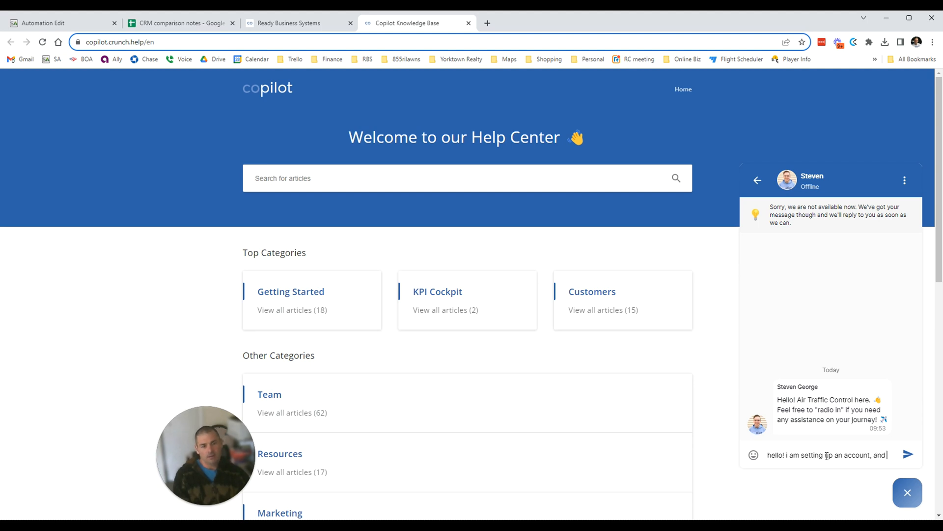
{"action": "type", "text": "and trying to import my customer list."}
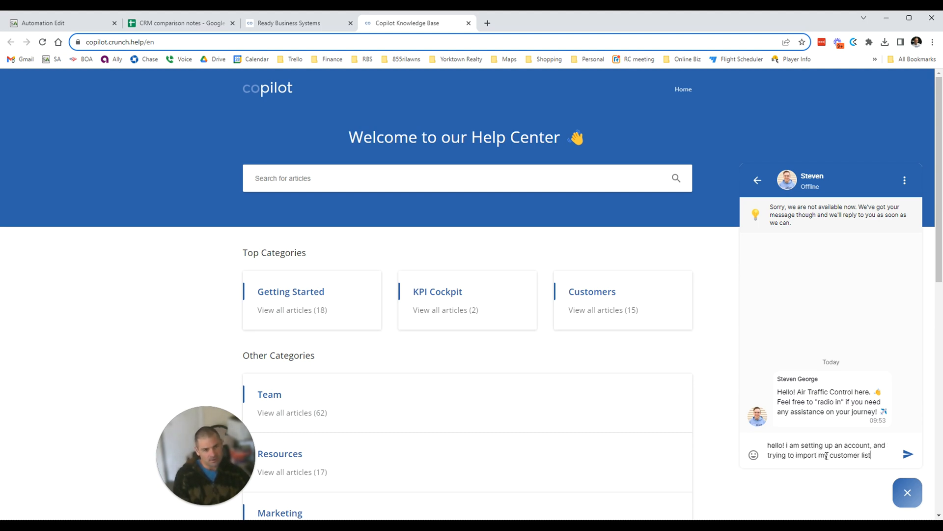
{"action": "left_click", "coordinate": [343, 22]}
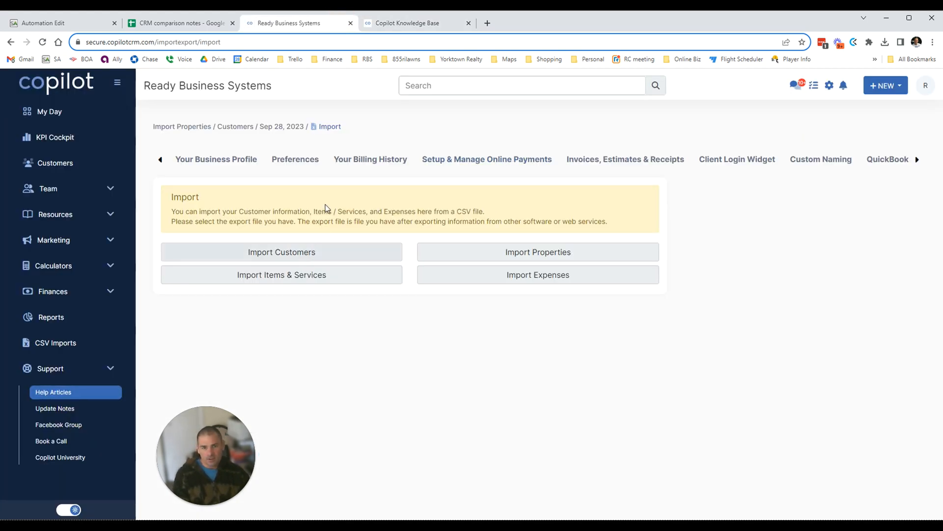
{"action": "left_click", "coordinate": [404, 21]}
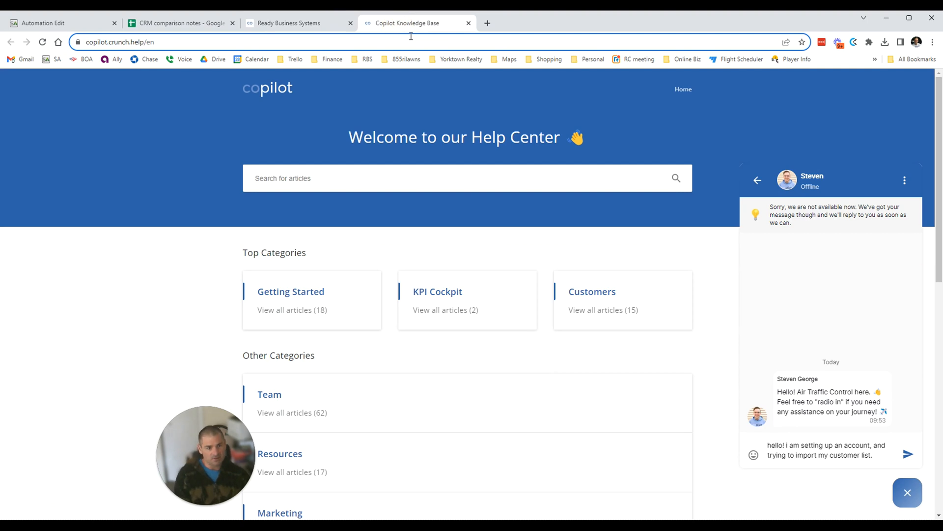
{"action": "type", "text": "import customers, and import"}
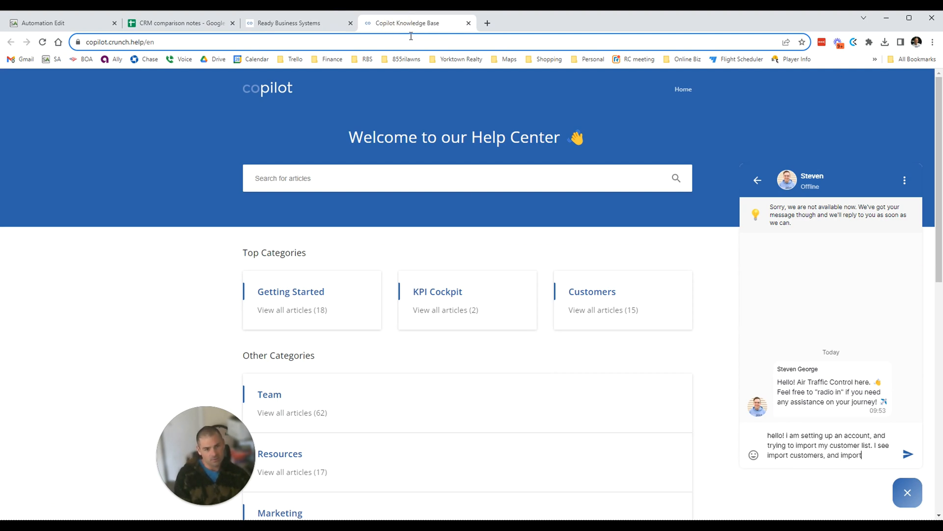
{"action": "type", "text": "ies- can you t"}
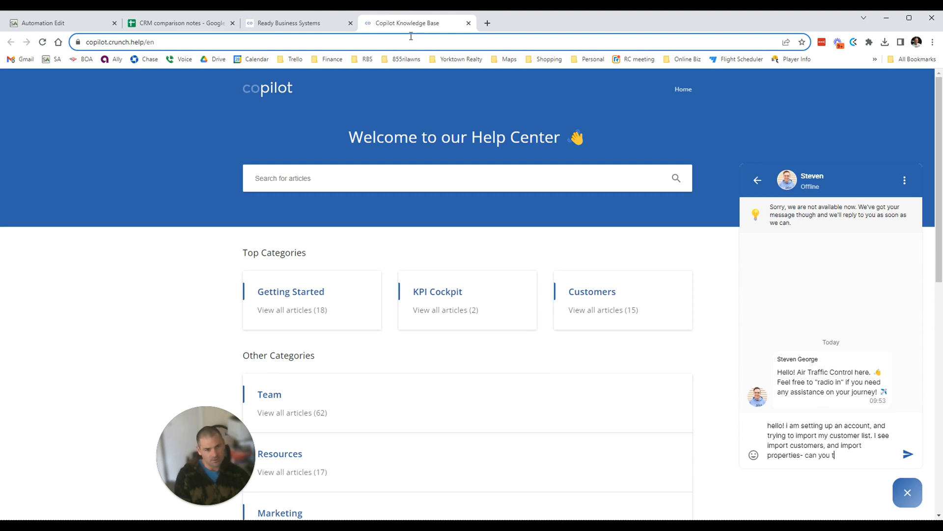
{"action": "type", "text": "nce?"}
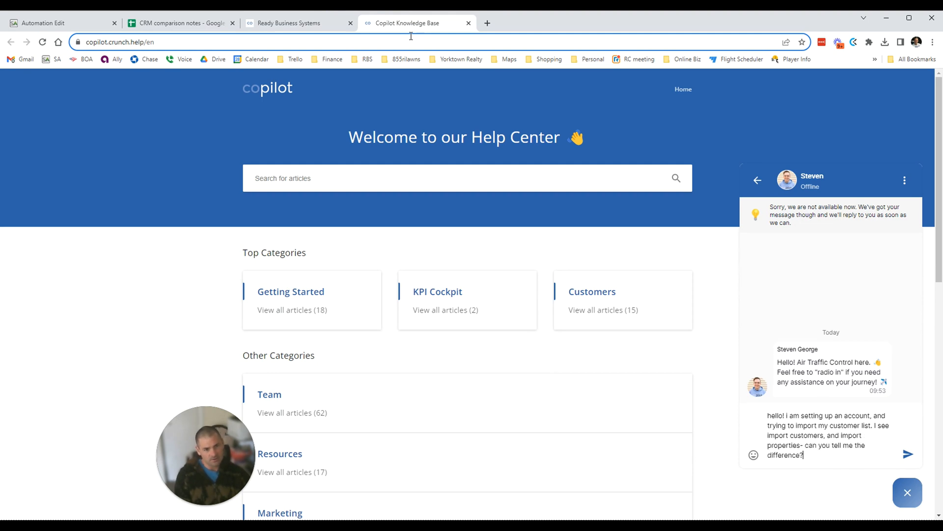
{"action": "key", "text": "Return"}
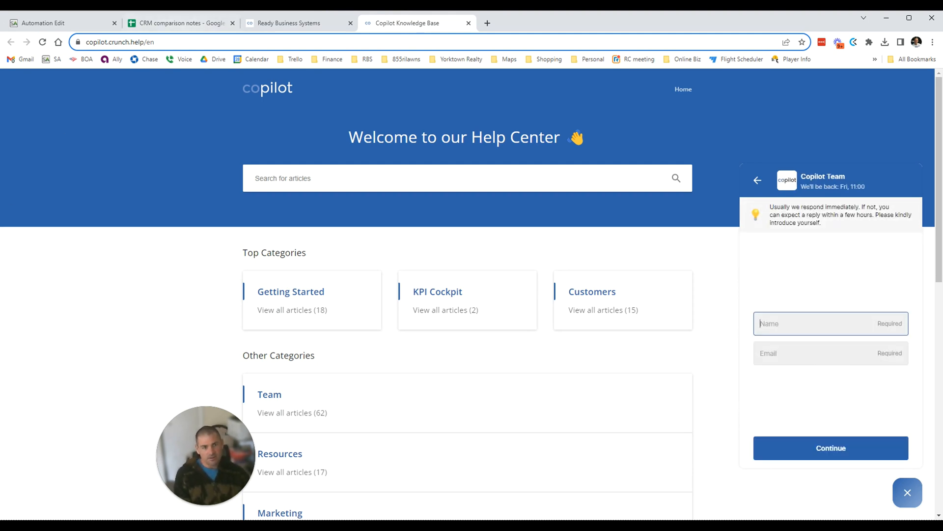
Enter your name and email address in the chat form and submit them.
{"action": "left_click_drag", "start_coordinate": [808, 210], "coordinate": [826, 223]}
{"action": "left_click", "coordinate": [816, 319]}
{"action": "type", "text": "justin"}
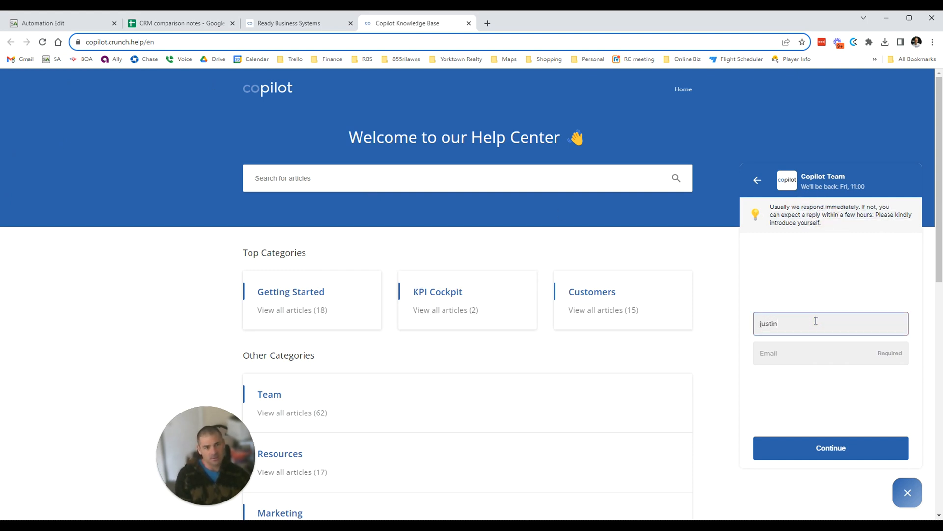
{"action": "key", "text": "Tab"}
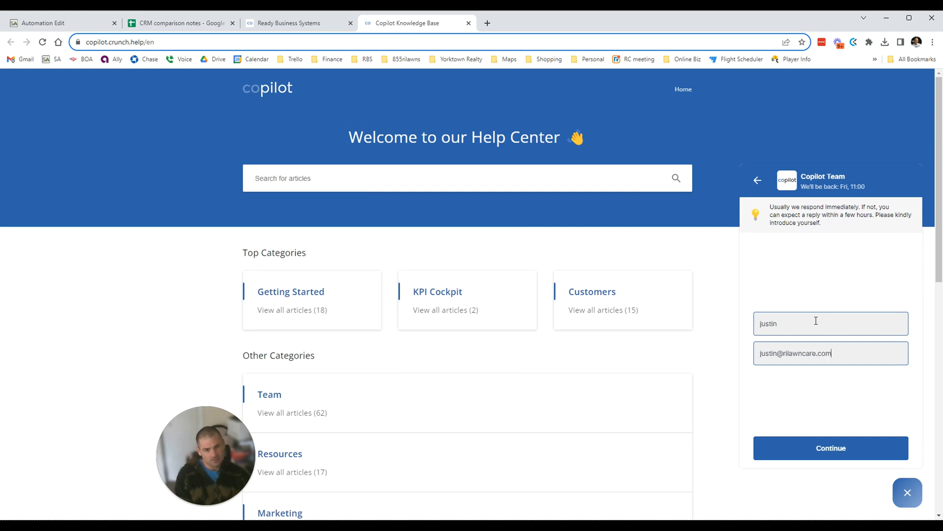
{"action": "key", "text": "Return"}
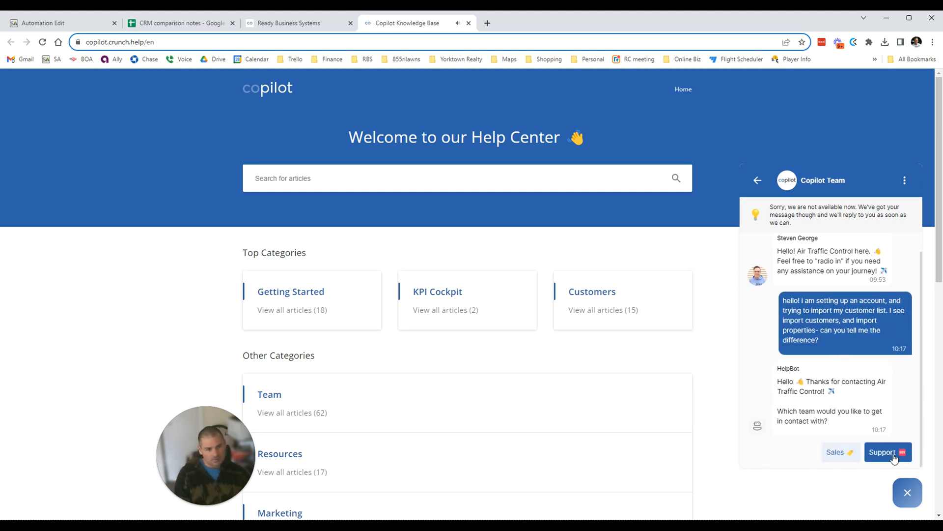
Ask the support team to talk to a human, then search the help articles for 'import'.
{"action": "left_click", "coordinate": [887, 452]}
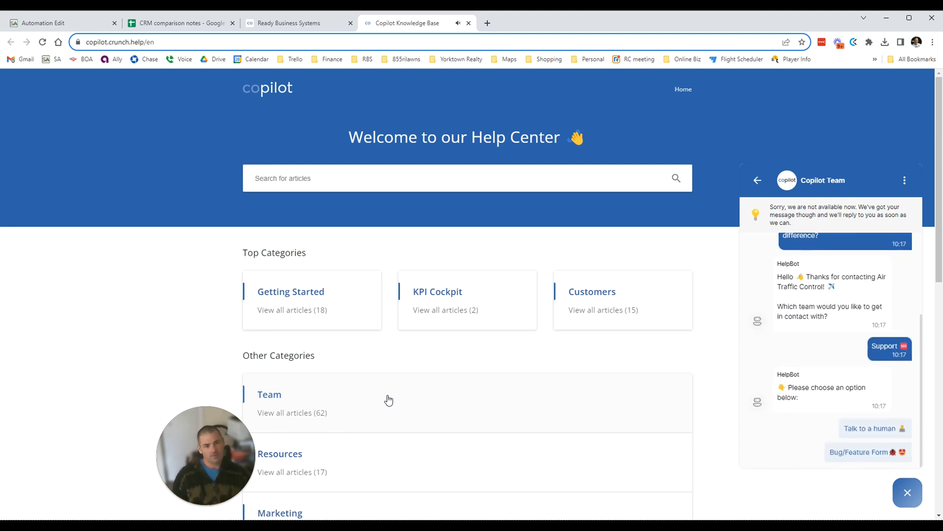
{"action": "left_click", "coordinate": [870, 428]}
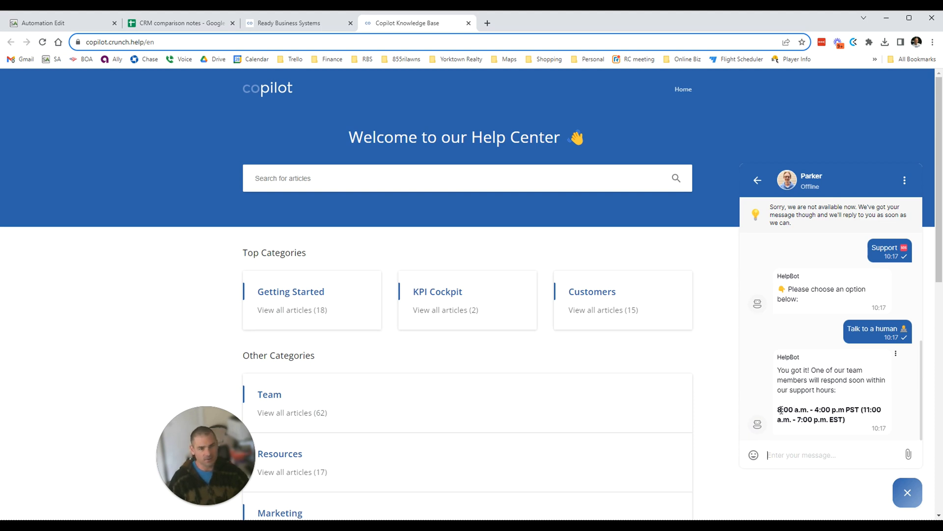
{"action": "left_click", "coordinate": [312, 178]}
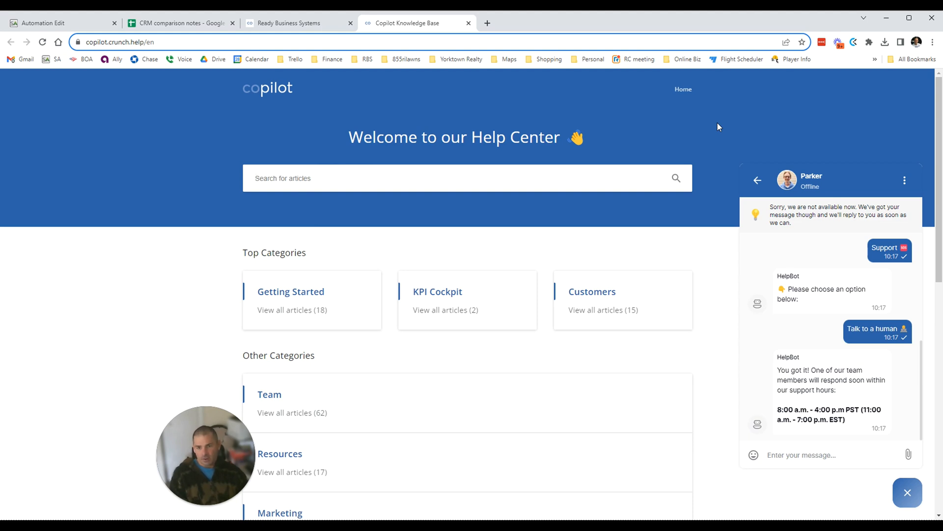
{"action": "type", "text": "import"}
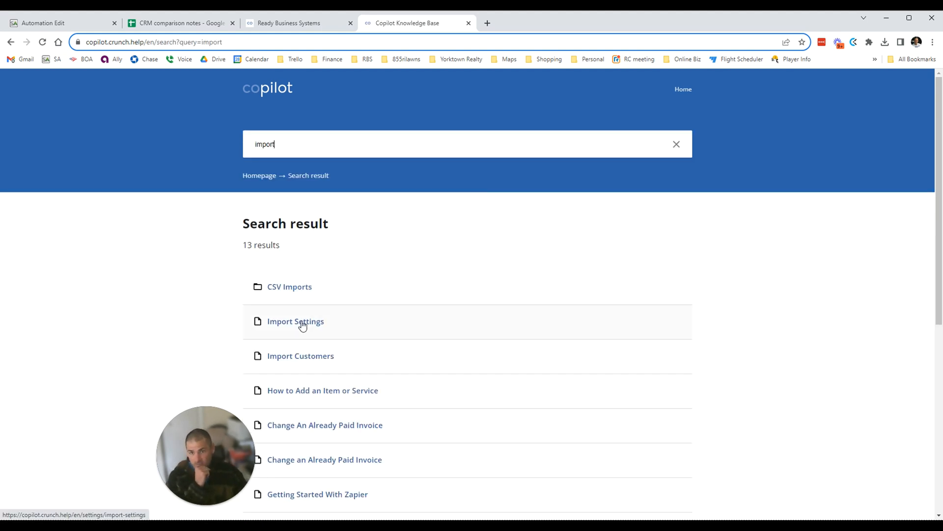
Open the Import Customers article in the CSV Imports help category.
{"action": "left_click", "coordinate": [295, 289]}
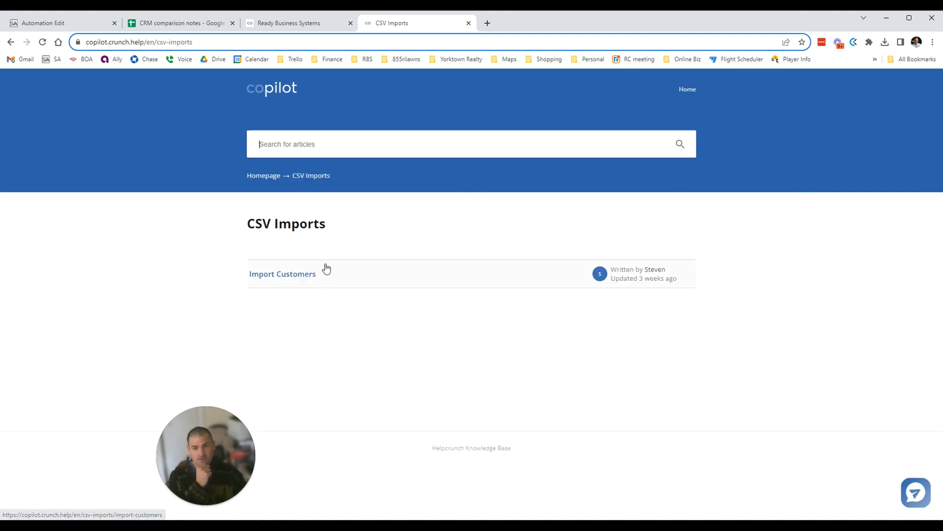
{"action": "left_click", "coordinate": [312, 22]}
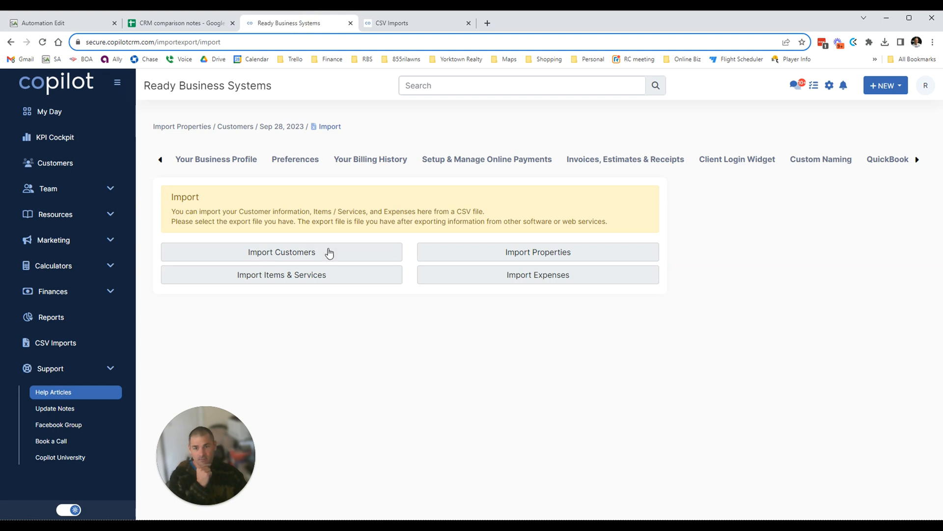
{"action": "left_click", "coordinate": [412, 21]}
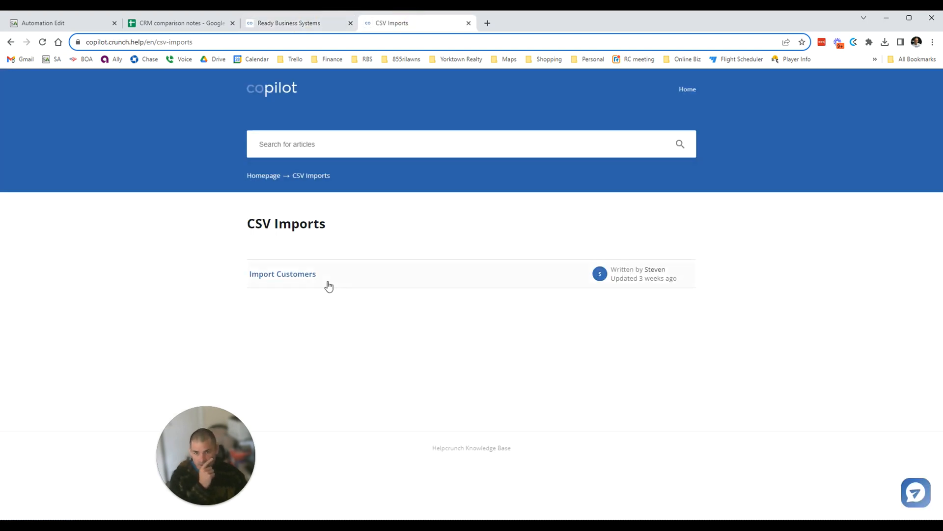
{"action": "left_click", "coordinate": [262, 275]}
Read through the article's steps, then start Import Customers on Copilot's CSV import page.
{"action": "scroll", "coordinate": [464, 431], "scroll_direction": "down", "scroll_amount": 4}
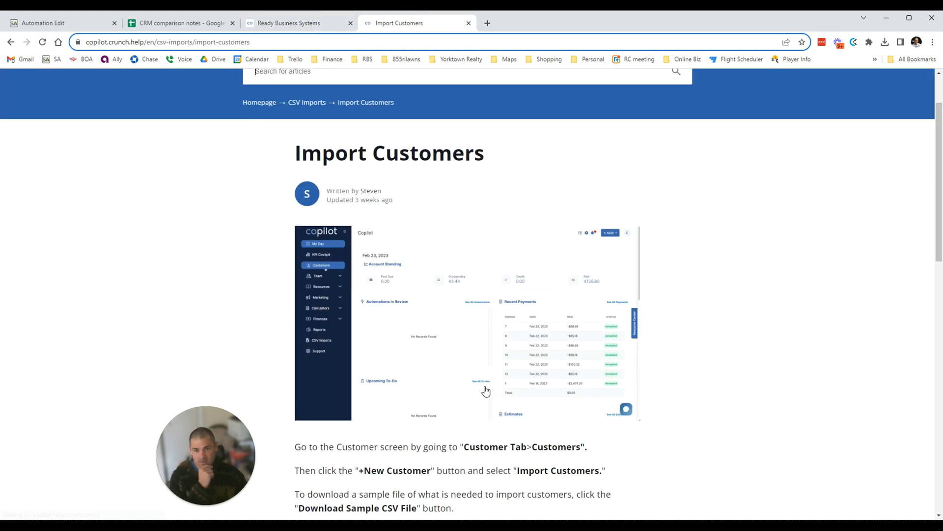
{"action": "scroll", "coordinate": [463, 431], "scroll_direction": "down", "scroll_amount": 1}
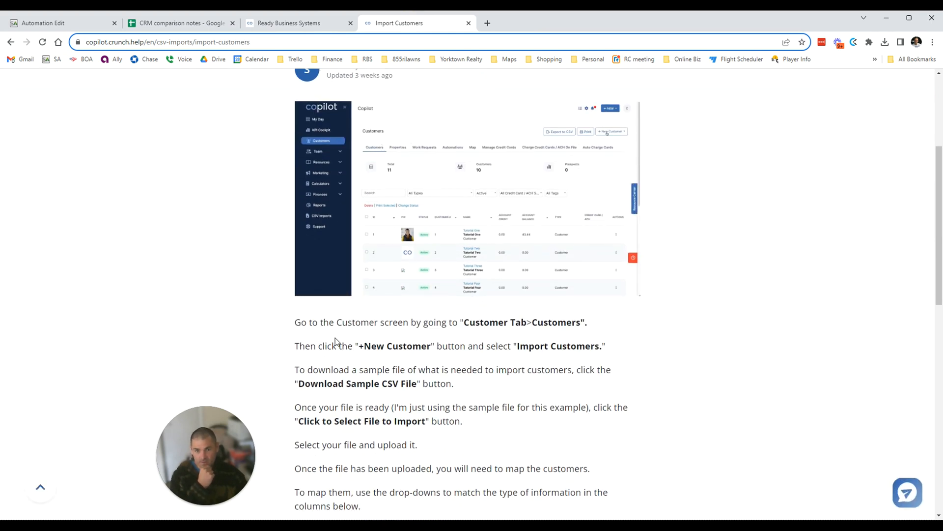
{"action": "left_click_drag", "start_coordinate": [307, 322], "coordinate": [676, 362]}
{"action": "scroll", "coordinate": [417, 449], "scroll_direction": "down", "scroll_amount": 4}
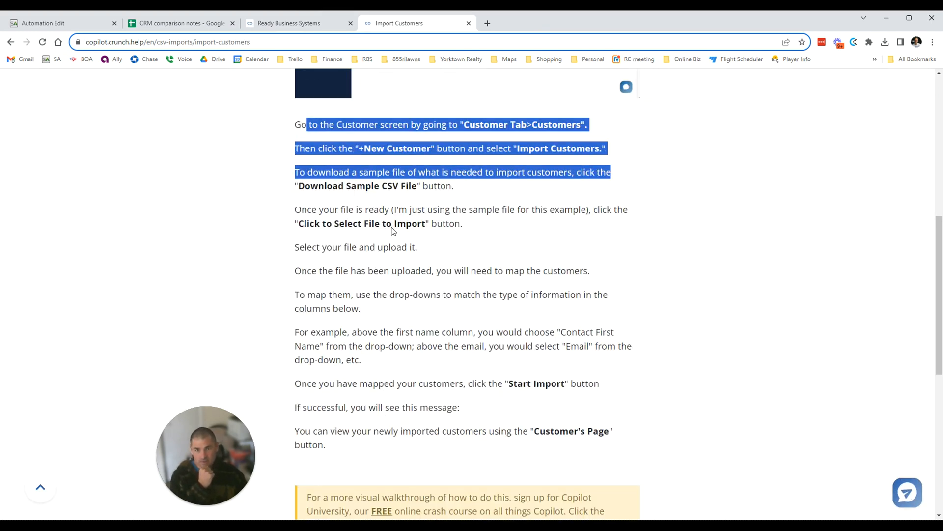
{"action": "scroll", "coordinate": [344, 305], "scroll_direction": "down", "scroll_amount": 1}
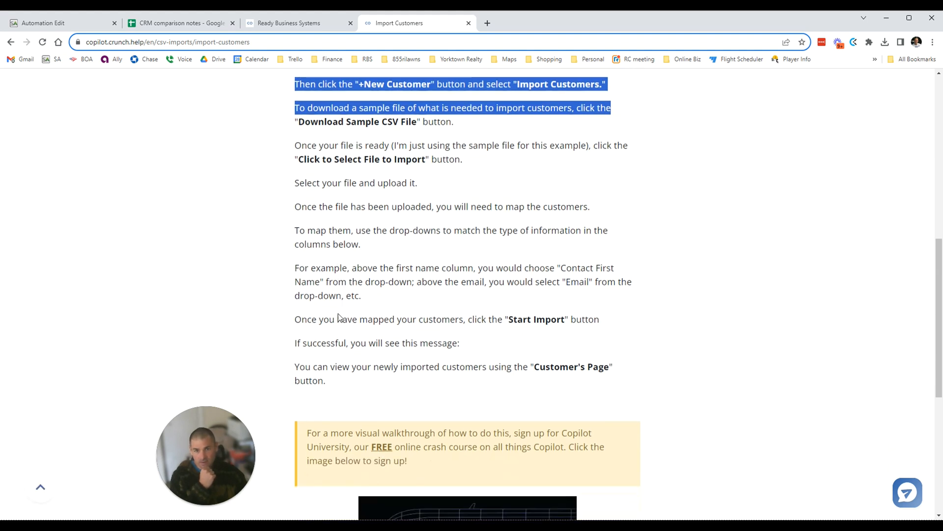
{"action": "scroll", "coordinate": [338, 313], "scroll_direction": "down", "scroll_amount": 1}
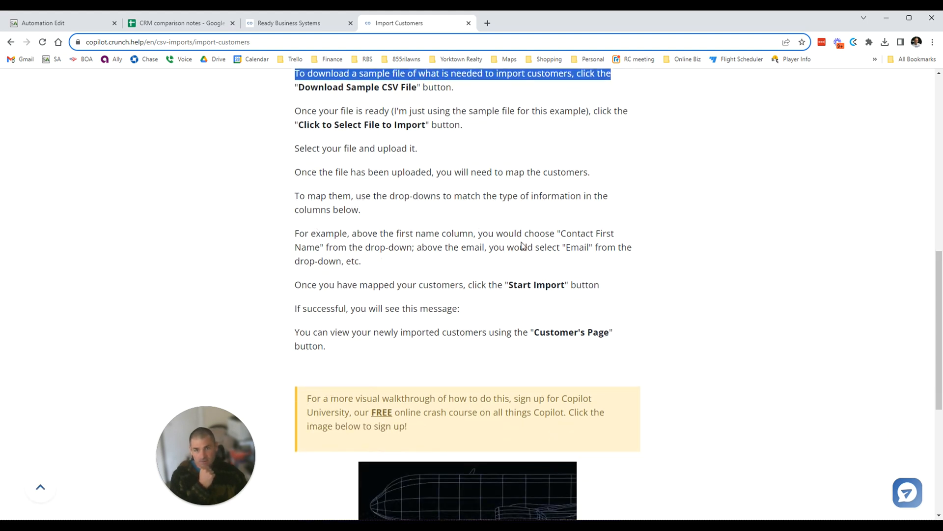
{"action": "scroll", "coordinate": [520, 381], "scroll_direction": "down", "scroll_amount": 5}
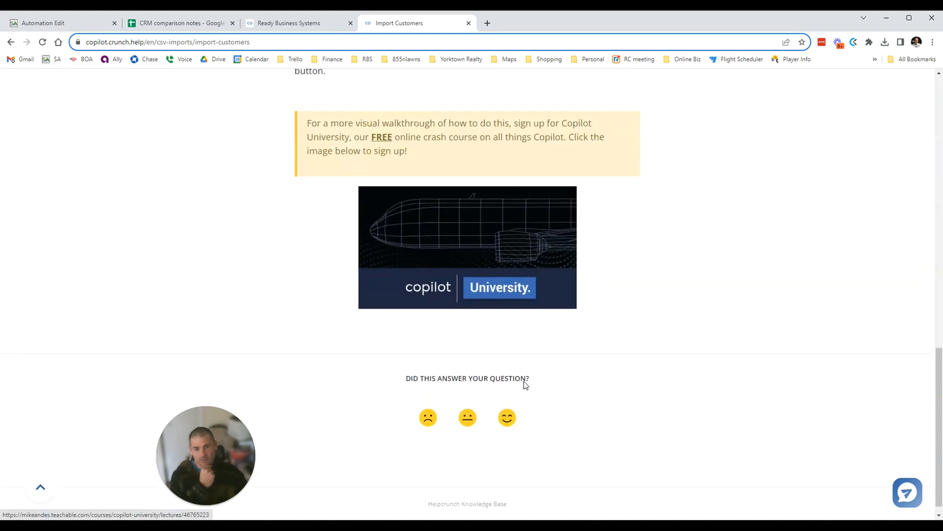
{"action": "scroll", "coordinate": [524, 385], "scroll_direction": "up", "scroll_amount": 5}
{"action": "left_click", "coordinate": [286, 24]}
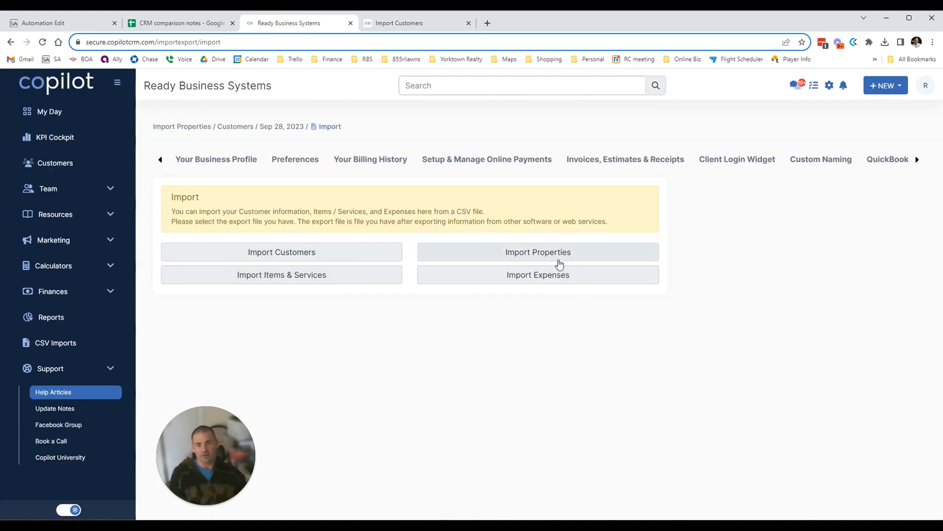
{"action": "left_click", "coordinate": [276, 264]}
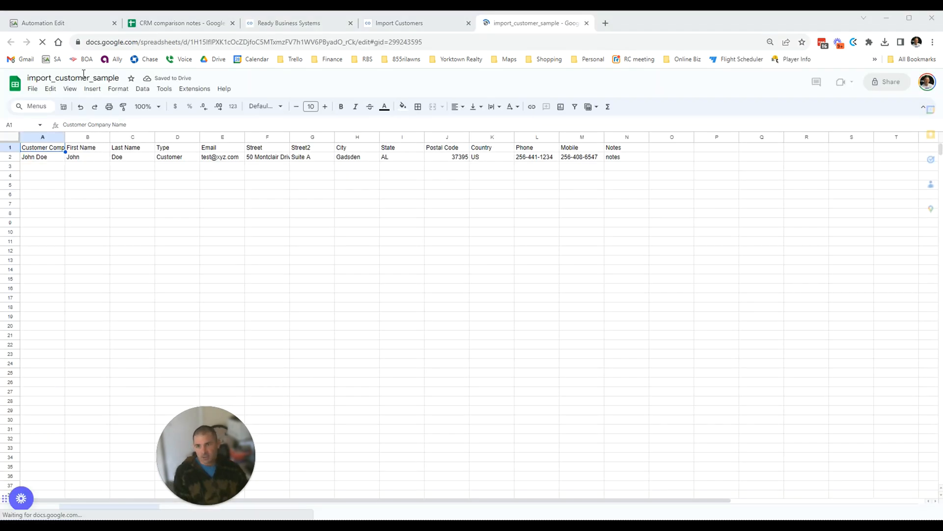
Review the import_customer_sample sheet's column headers, then return to the Service Autopilot Automation Edit tab.
{"action": "left_click", "coordinate": [112, 158]}
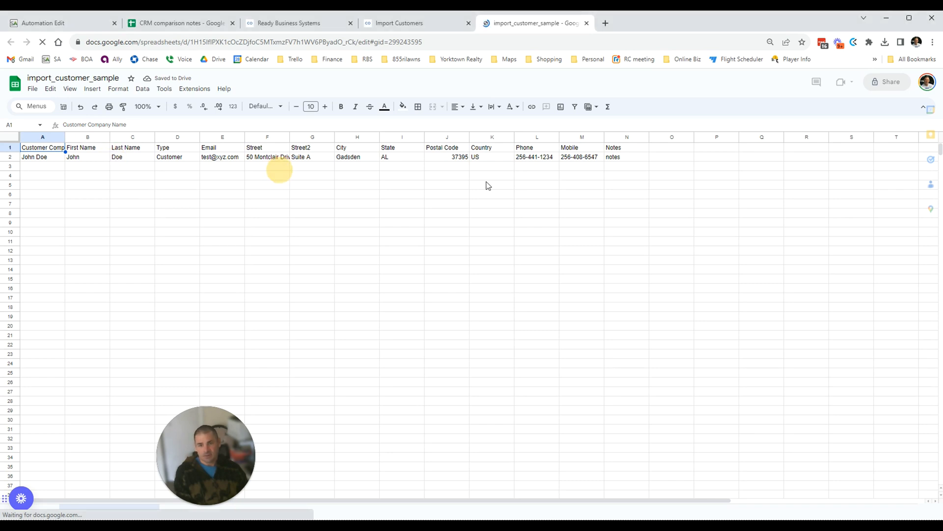
{"action": "left_click", "coordinate": [488, 184]}
{"action": "left_click", "coordinate": [869, 226]}
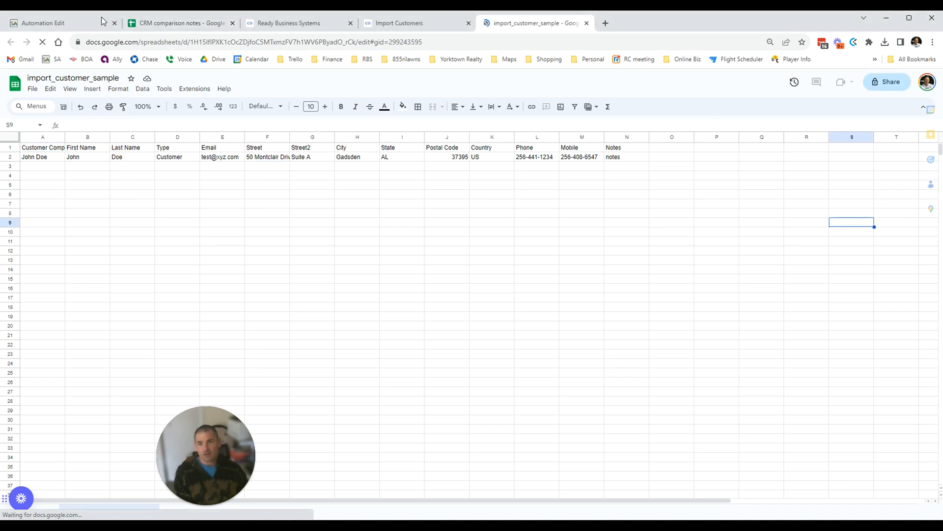
{"action": "left_click", "coordinate": [72, 28]}
{"action": "mouse_move", "coordinate": [95, 82]}
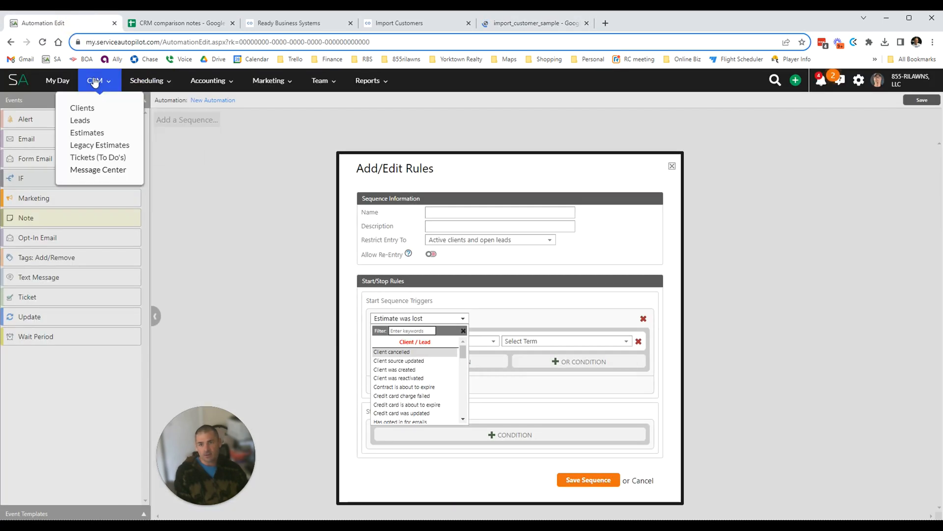
Select all 572 clients in Service Autopilot's Clients list and export them.
{"action": "left_click", "coordinate": [82, 108]}
{"action": "left_click", "coordinate": [260, 24]}
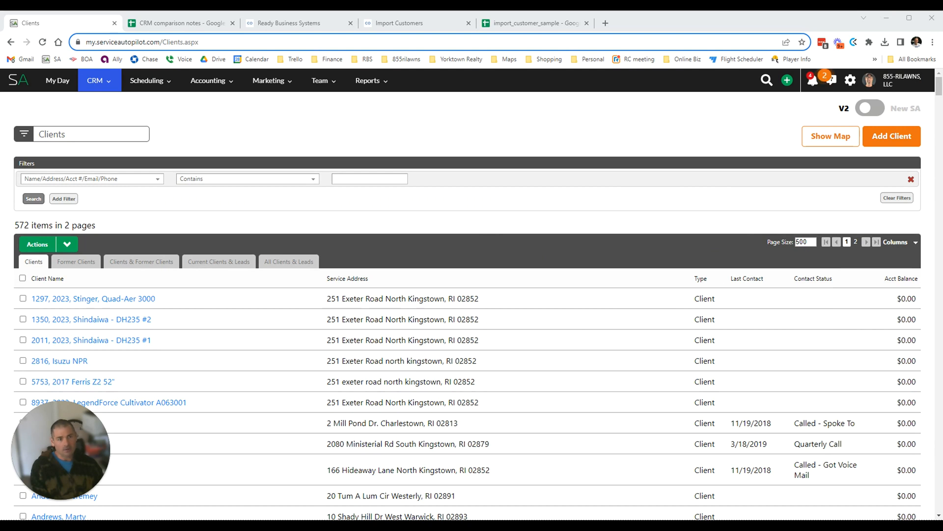
{"action": "left_click", "coordinate": [22, 278]}
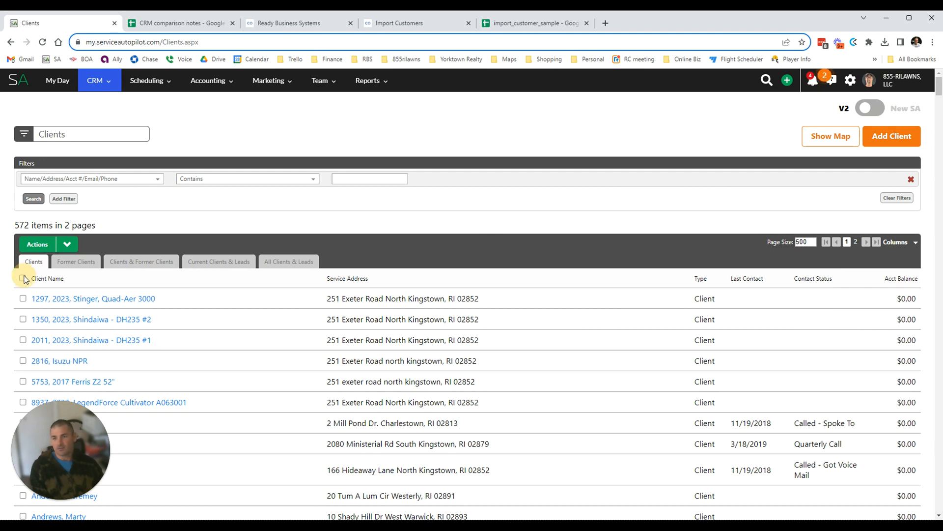
{"action": "left_click", "coordinate": [67, 244]}
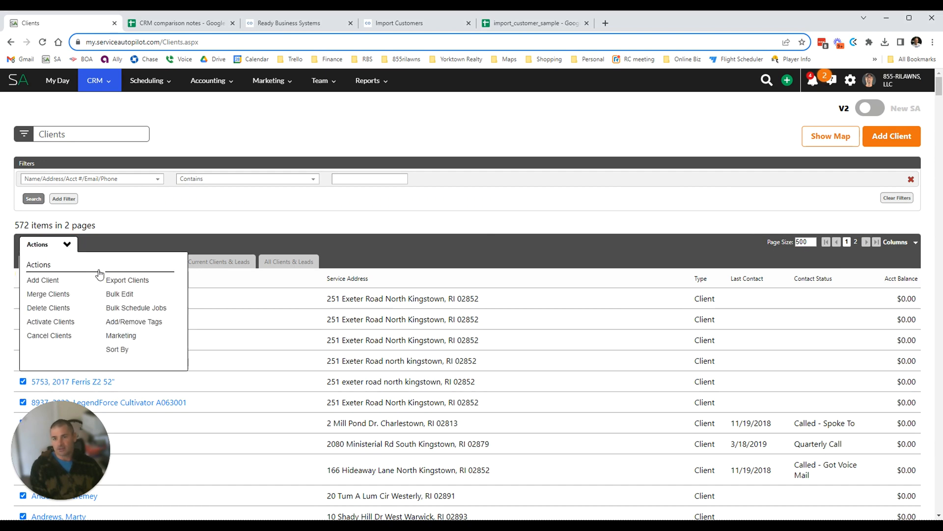
{"action": "left_click", "coordinate": [127, 280]}
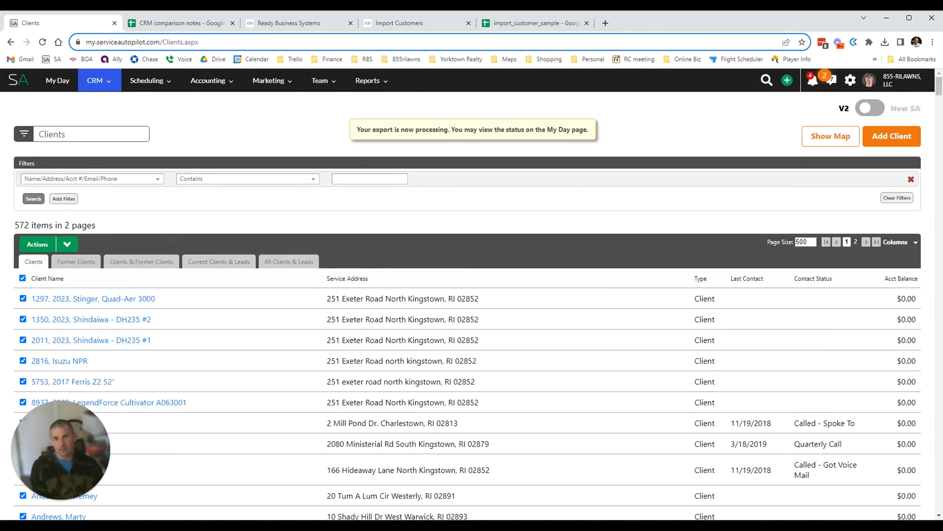
Open Import Items & Services from Copilot's CSV Imports page and review its upload instructions.
{"action": "left_click", "coordinate": [314, 20]}
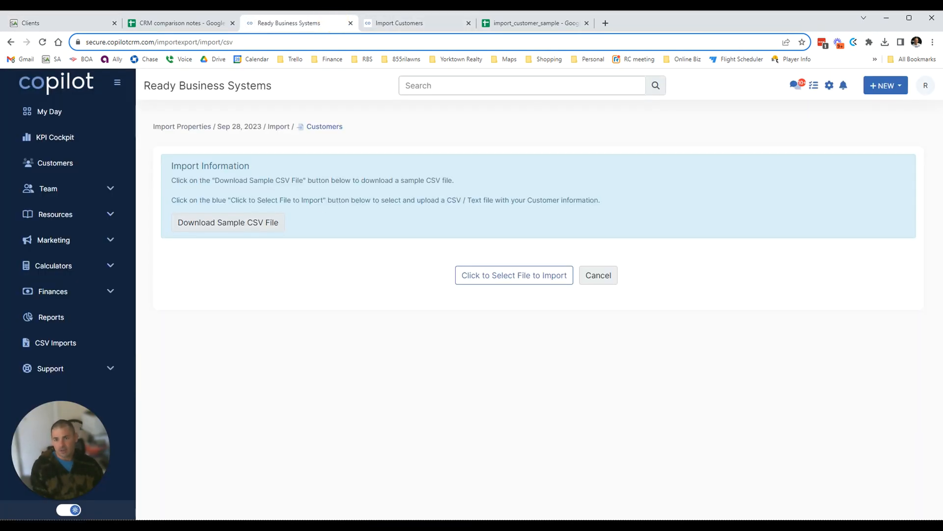
{"action": "left_click", "coordinate": [58, 343]}
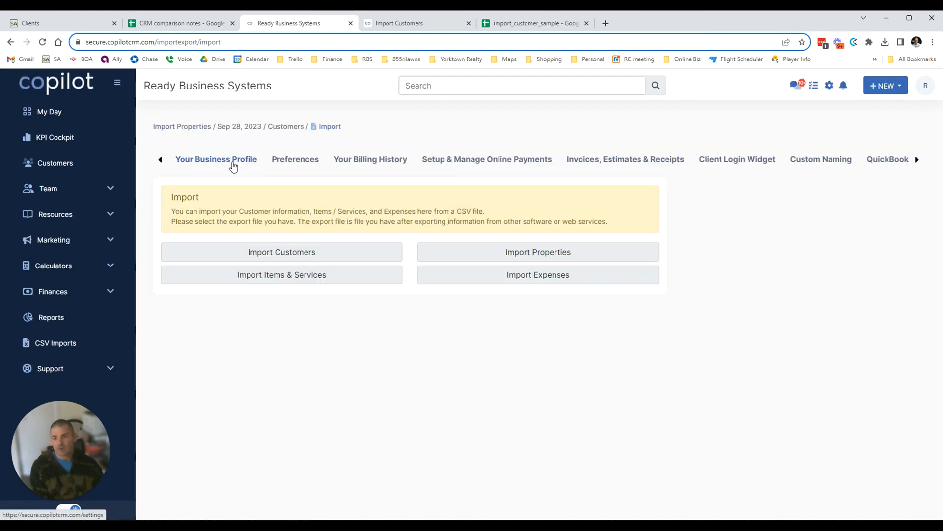
{"action": "left_click", "coordinate": [319, 278]}
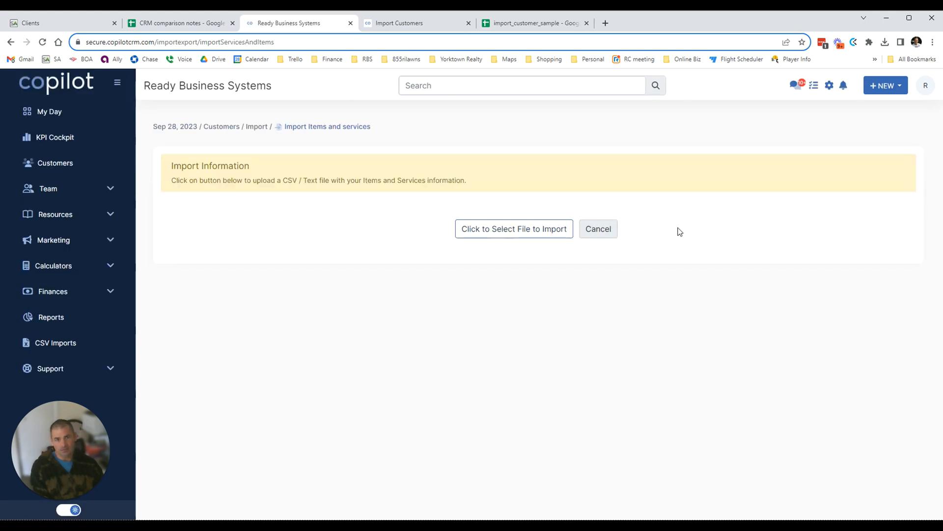
{"action": "left_click_drag", "start_coordinate": [214, 180], "coordinate": [523, 181]}
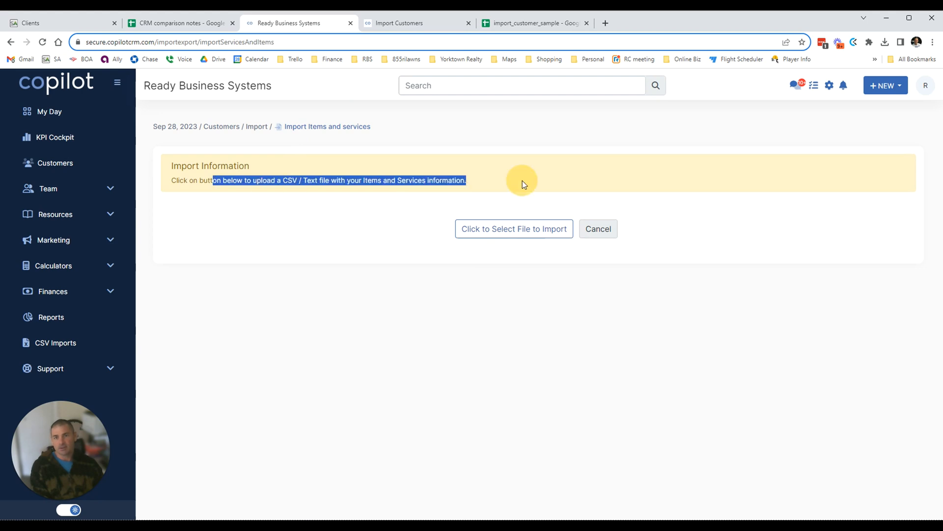
{"action": "left_click", "coordinate": [293, 176]}
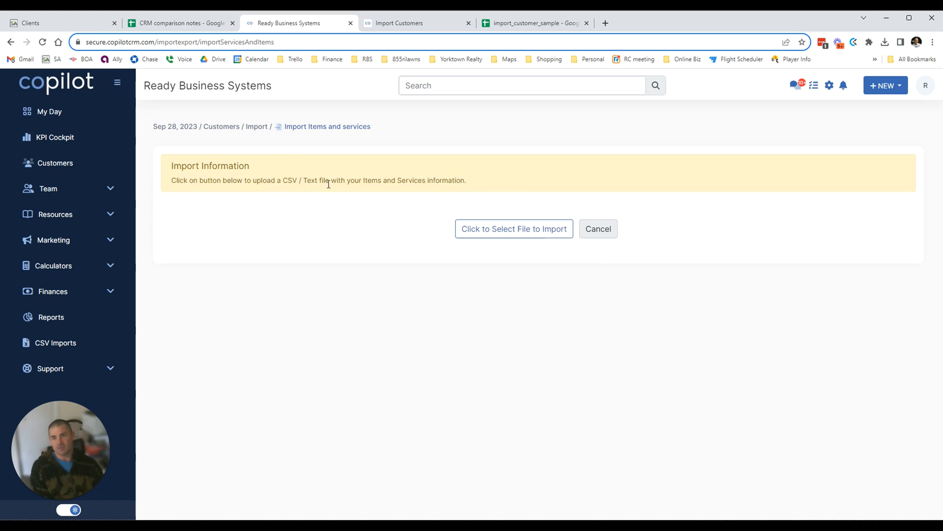
{"action": "left_click", "coordinate": [511, 231]}
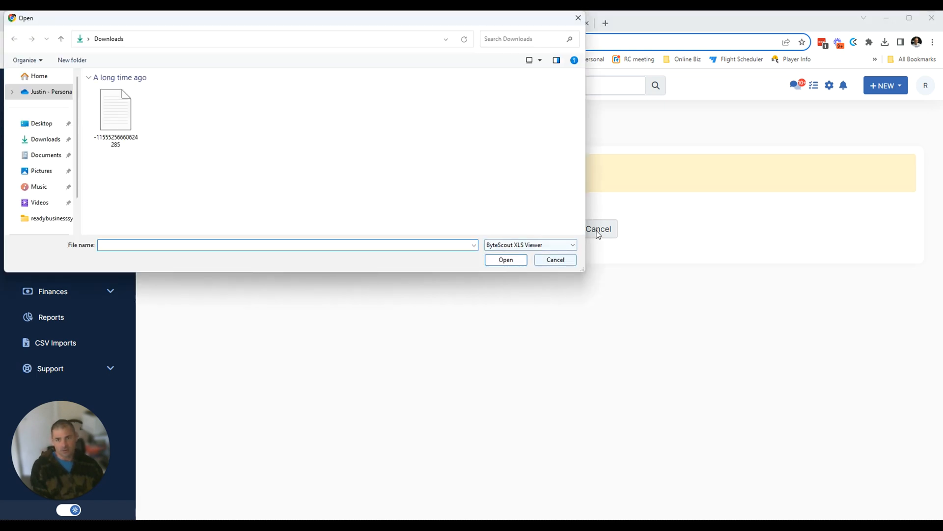
{"action": "left_click", "coordinate": [563, 259]}
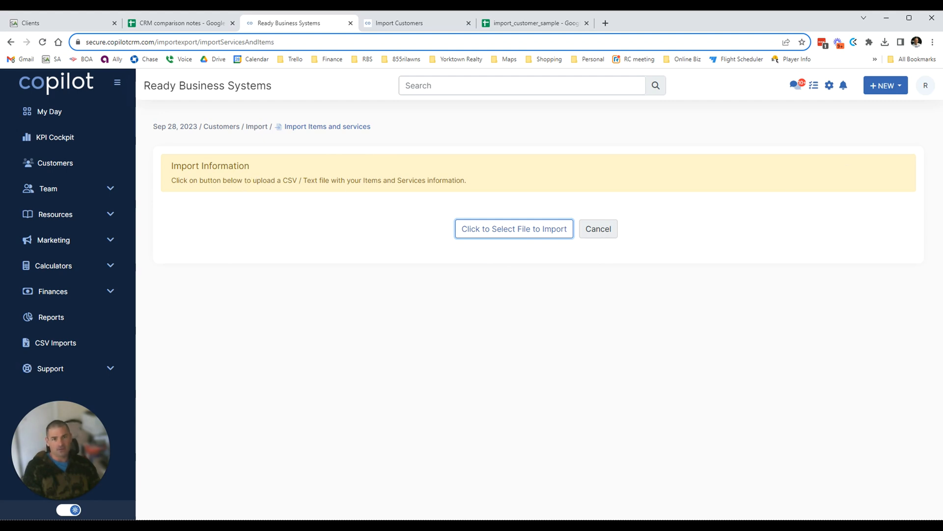
Open Service Autopilot settings, find 'services' on the page, and open the Services list.
{"action": "left_click", "coordinate": [85, 27]}
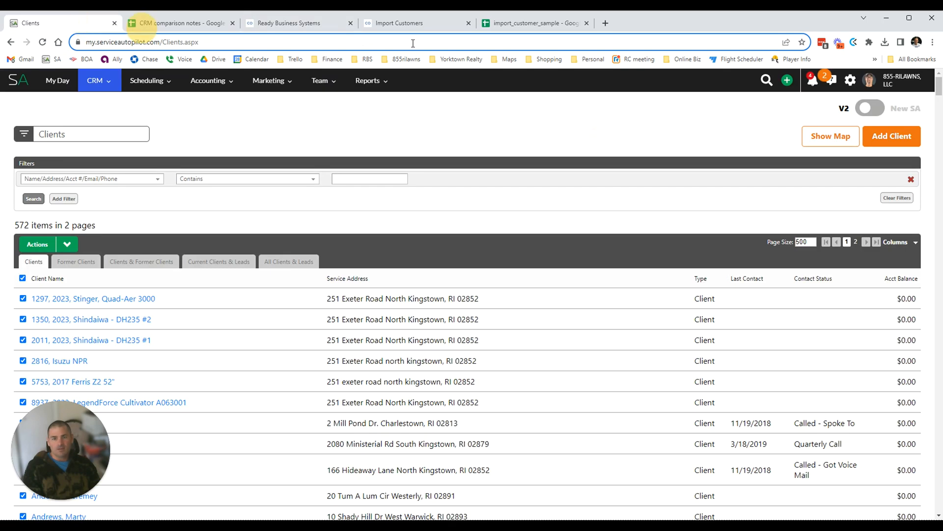
{"action": "left_click", "coordinate": [846, 82]}
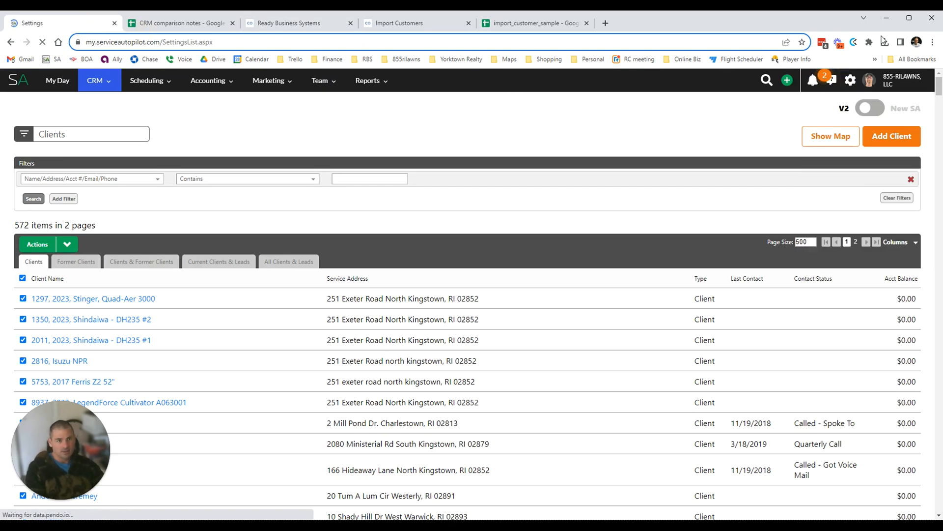
{"action": "key", "text": "ctrl+f"}
{"action": "type", "text": "ser"}
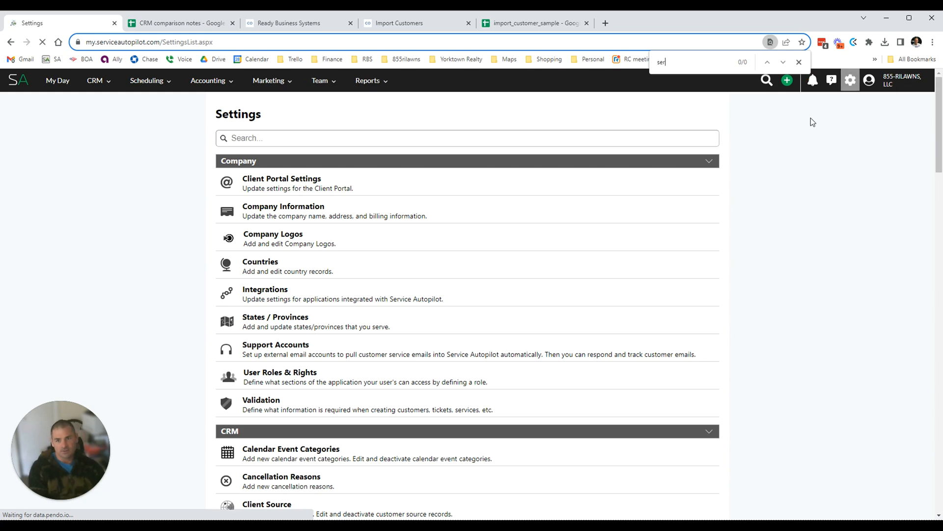
{"action": "type", "text": "vices"}
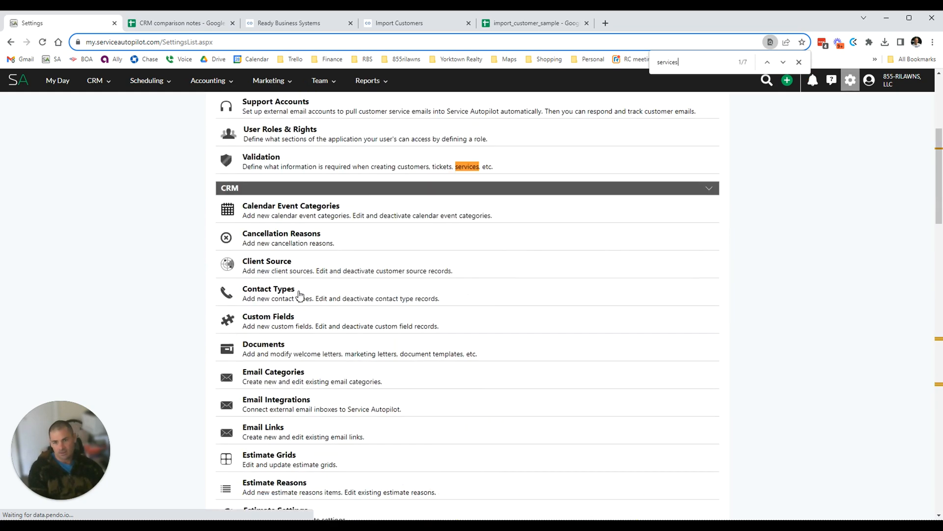
{"action": "scroll", "coordinate": [292, 300], "scroll_direction": "up", "scroll_amount": 4}
{"action": "scroll", "coordinate": [242, 270], "scroll_direction": "down", "scroll_amount": 12}
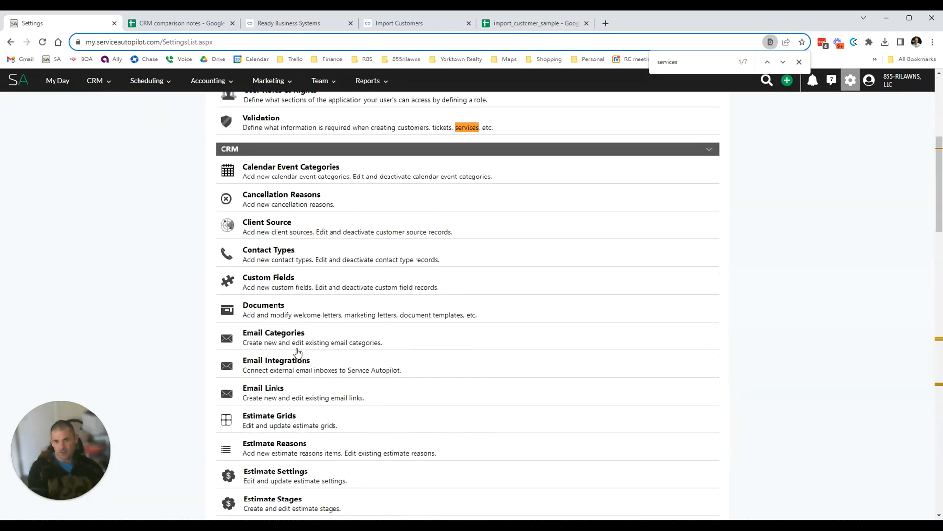
{"action": "scroll", "coordinate": [293, 353], "scroll_direction": "down", "scroll_amount": 10}
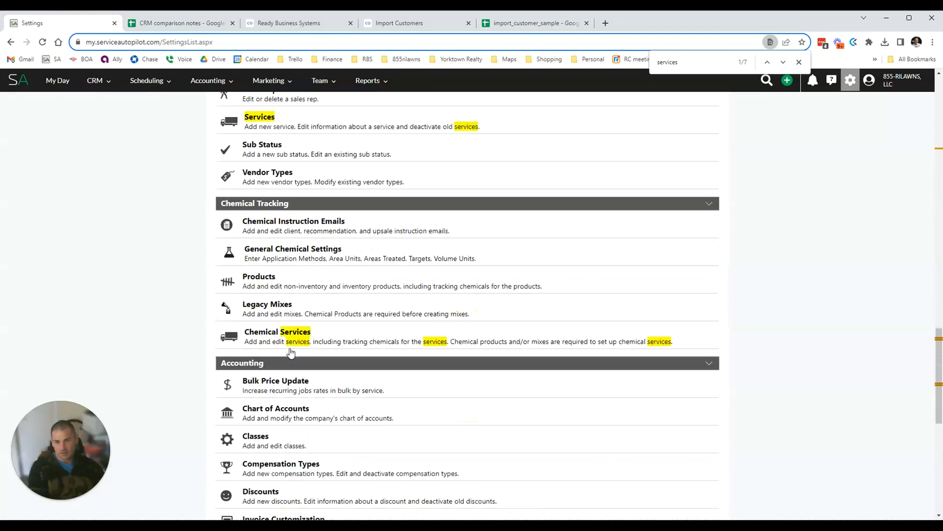
{"action": "left_click", "coordinate": [266, 120]}
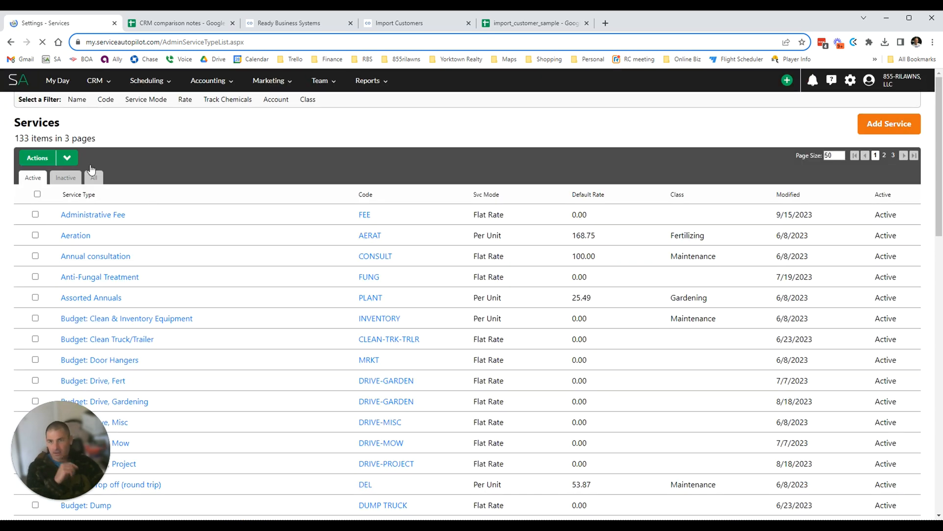
Select all 133 services, export them, and check Recent Exports on My Day.
{"action": "left_click", "coordinate": [37, 194]}
{"action": "left_click", "coordinate": [66, 158]}
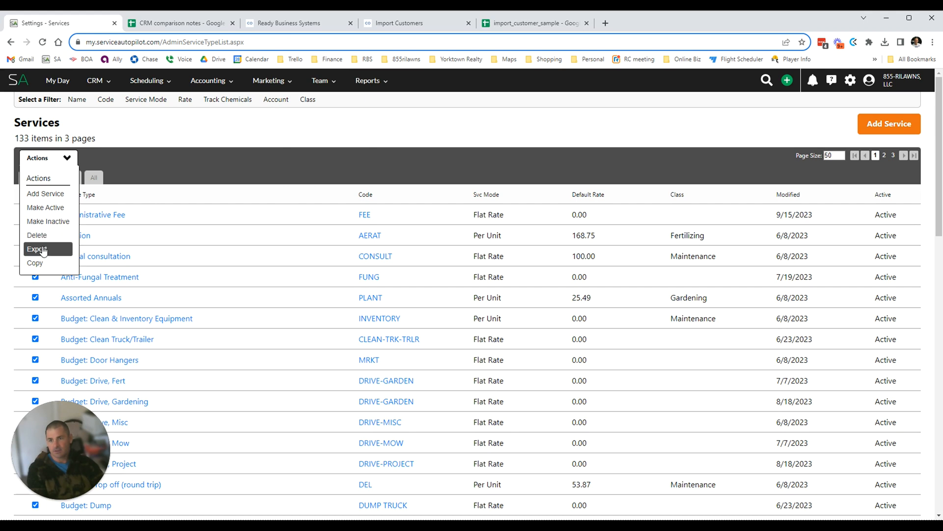
{"action": "key", "text": "Return"}
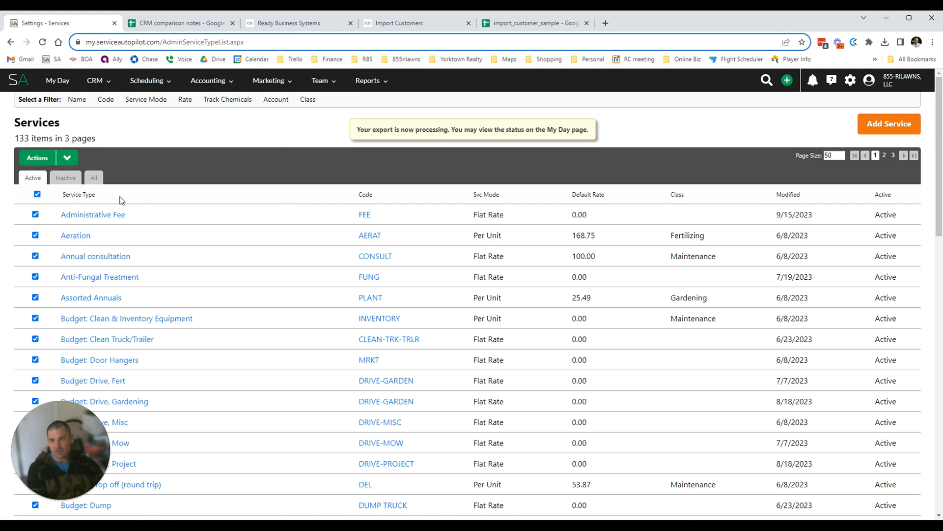
{"action": "left_click", "coordinate": [52, 88]}
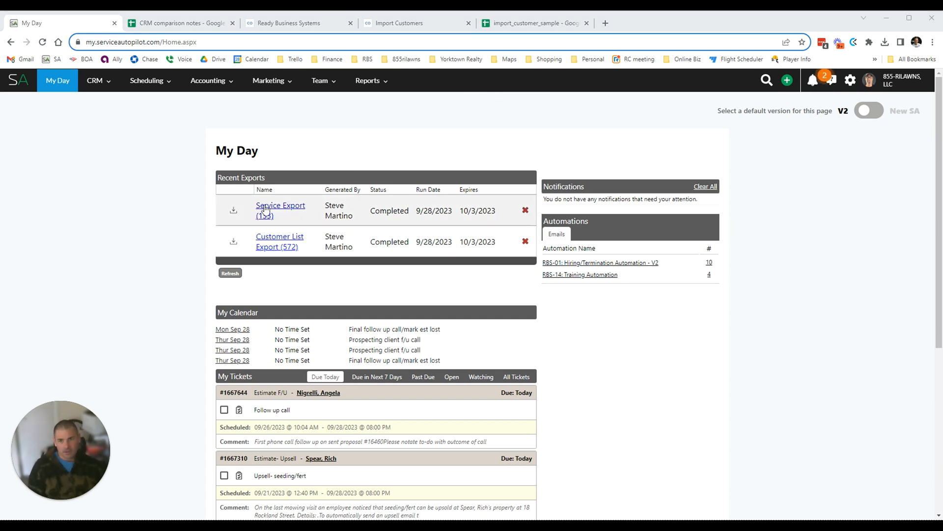
Download the completed service and customer list exports, then return to Copilot's Import Items and Services page.
{"action": "left_click", "coordinate": [232, 211]}
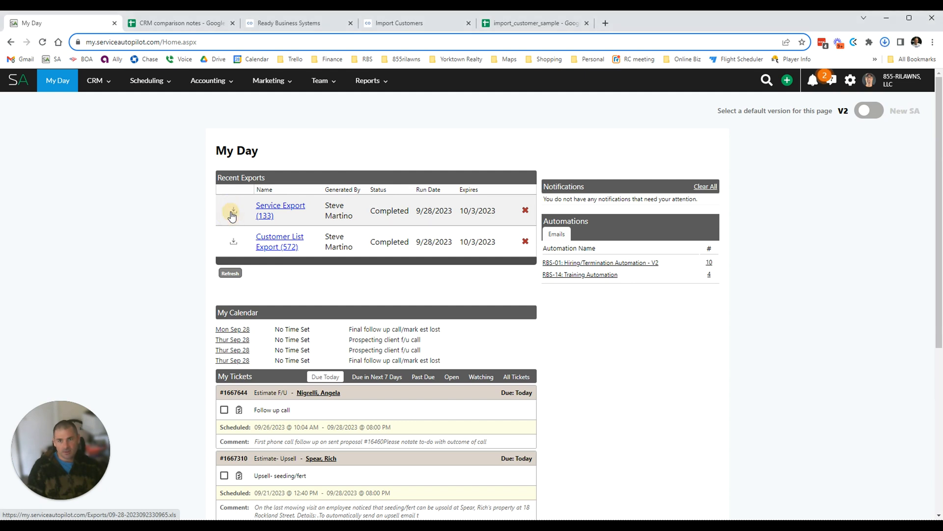
{"action": "left_click", "coordinate": [233, 243]}
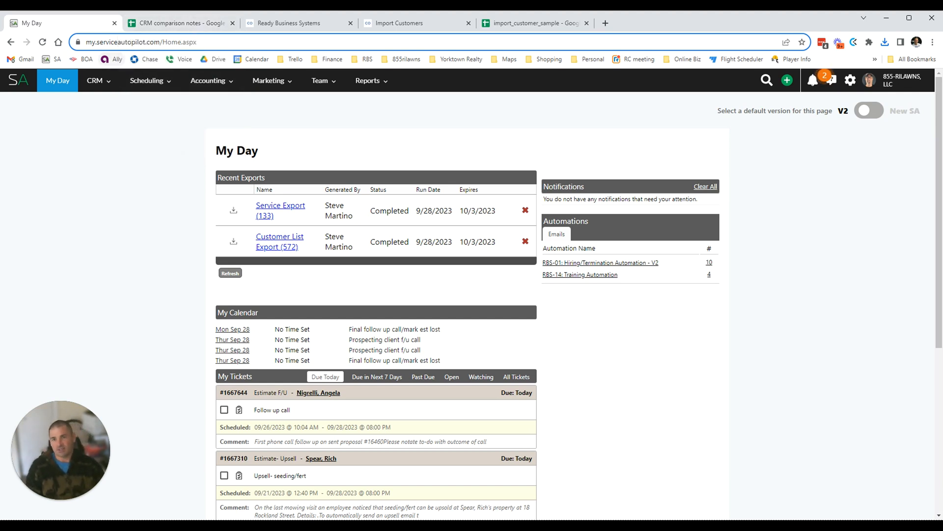
{"action": "left_click", "coordinate": [293, 25]}
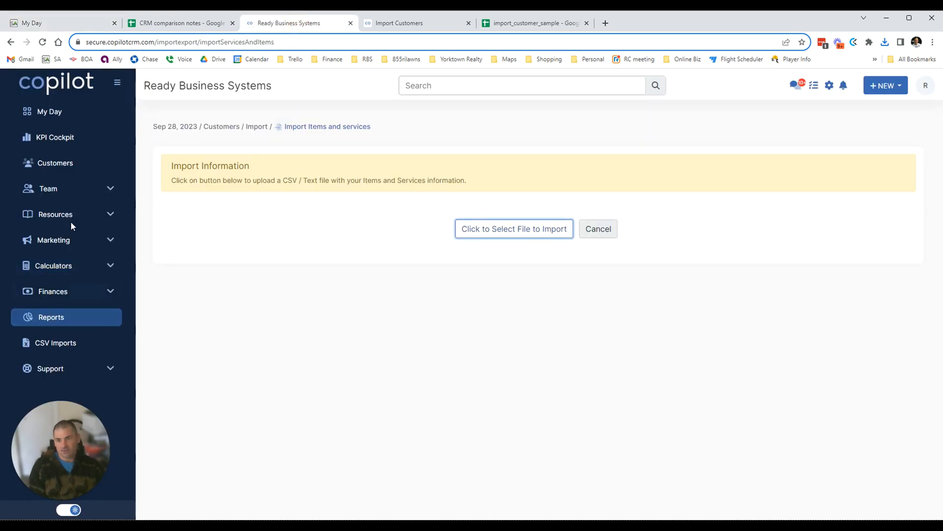
Upload the Service 2023-09-28 .xls export from Downloads and dismiss the file extension error.
{"action": "left_click", "coordinate": [514, 230]}
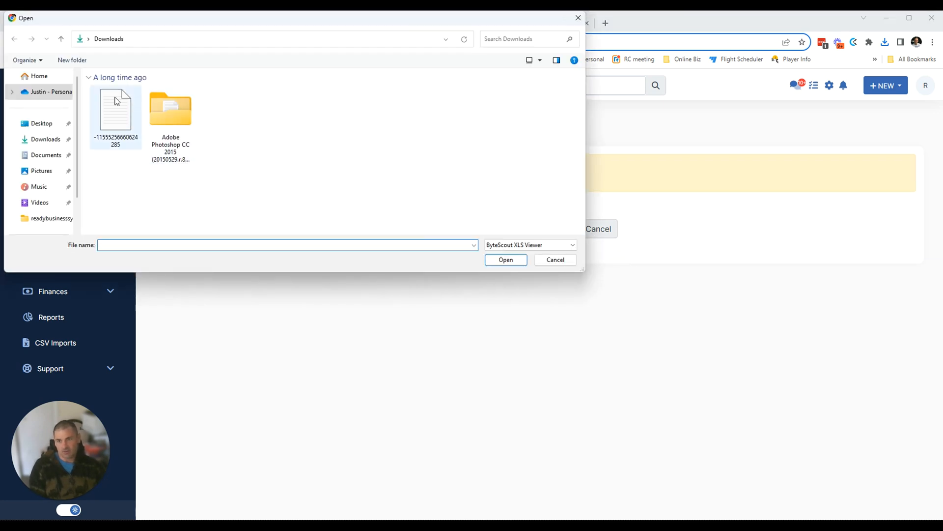
{"action": "left_click", "coordinate": [44, 139]}
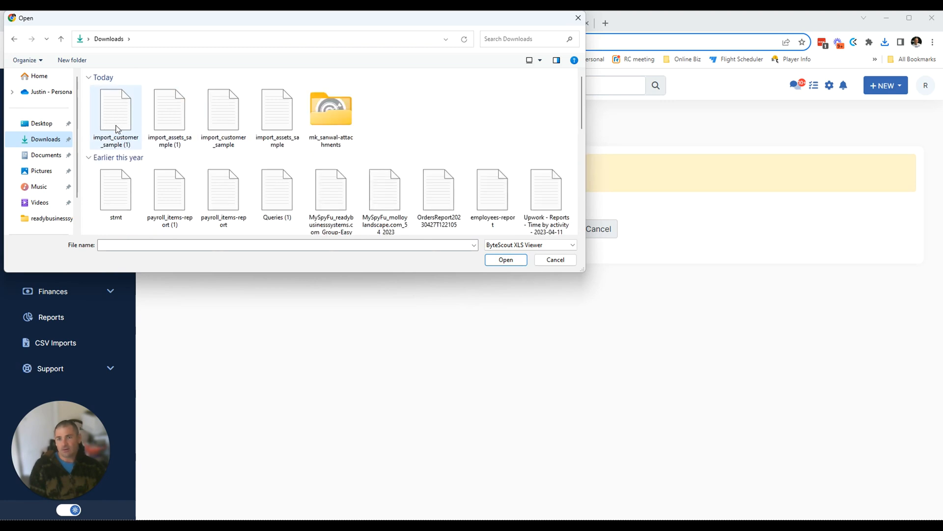
{"action": "left_click", "coordinate": [171, 126]}
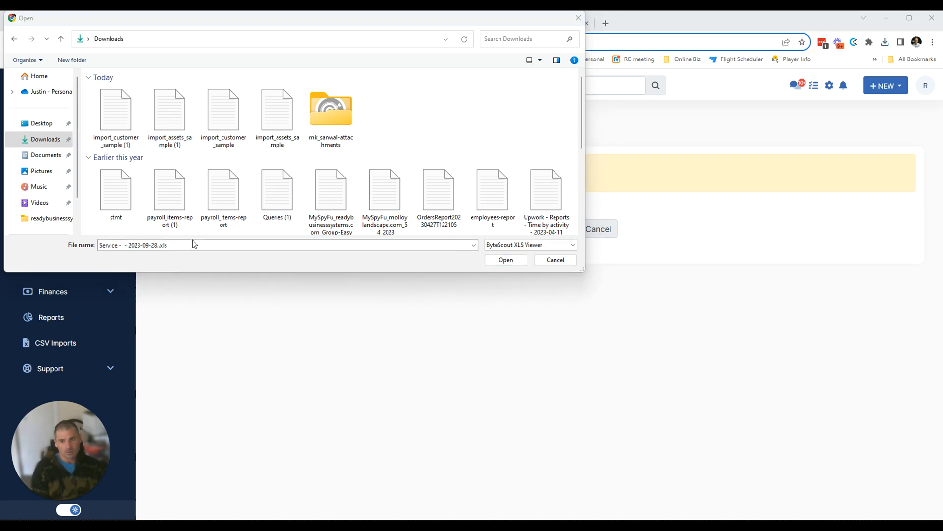
{"action": "left_click", "coordinate": [191, 244]}
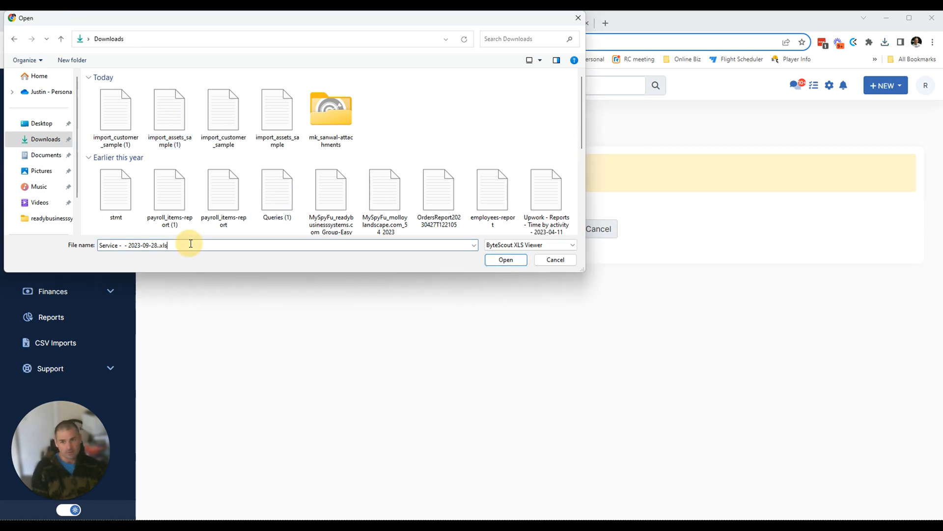
{"action": "left_click", "coordinate": [506, 263]}
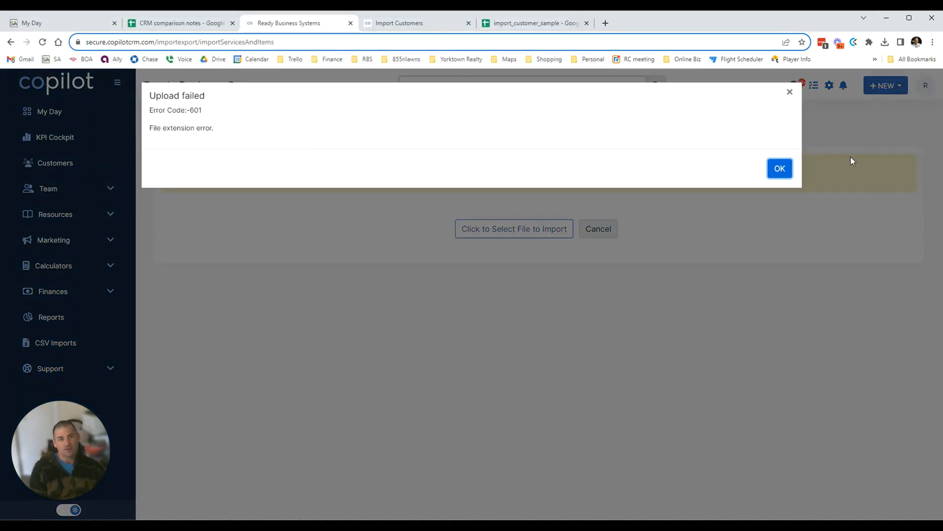
{"action": "left_click", "coordinate": [777, 168]}
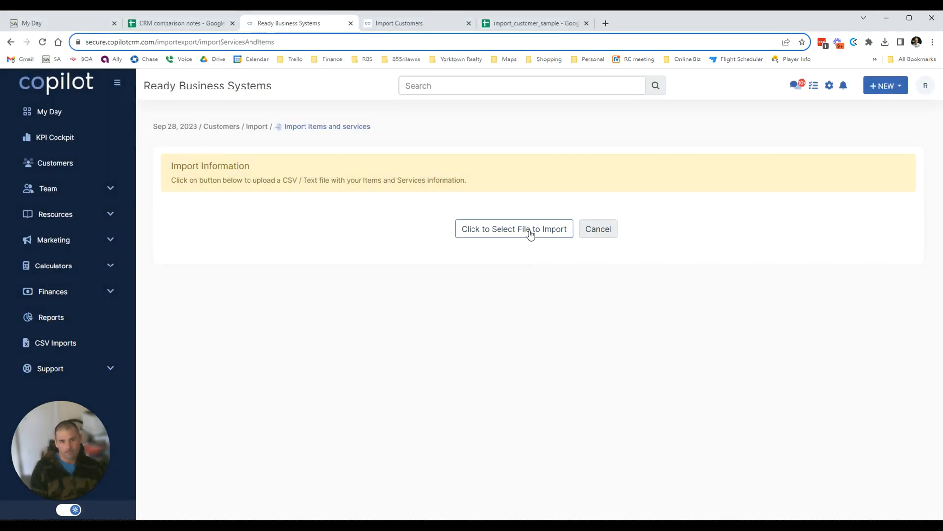
Cancel a second file pick and check Chrome's recent downloads list.
{"action": "left_click", "coordinate": [527, 232]}
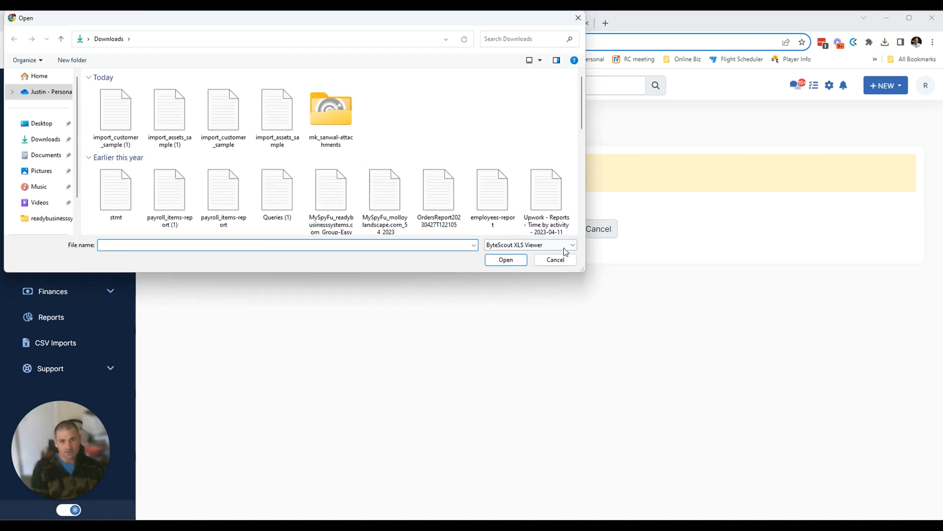
{"action": "left_click", "coordinate": [561, 257]}
{"action": "left_click", "coordinate": [886, 43]}
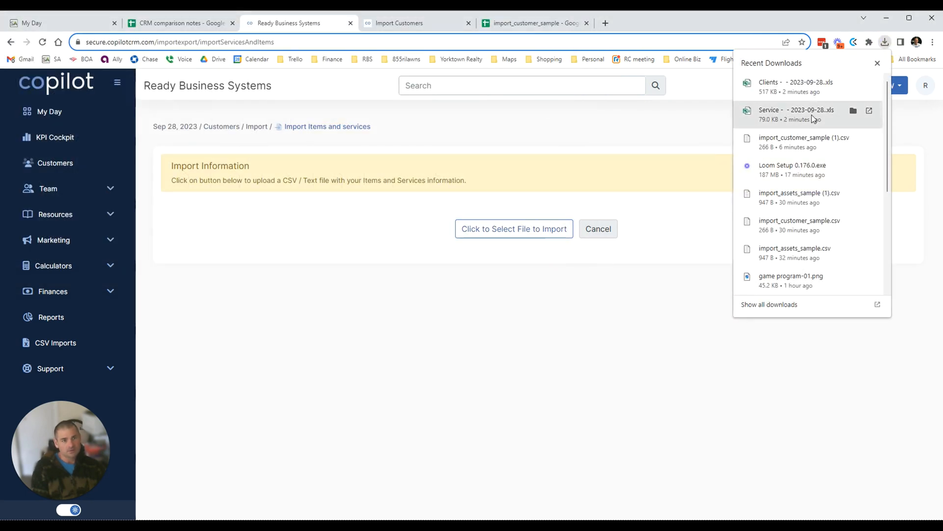
Retry uploading the Service 2023-09-28 .xls file, found by searching 'service', and dismiss the extension error.
{"action": "left_click", "coordinate": [352, 370]}
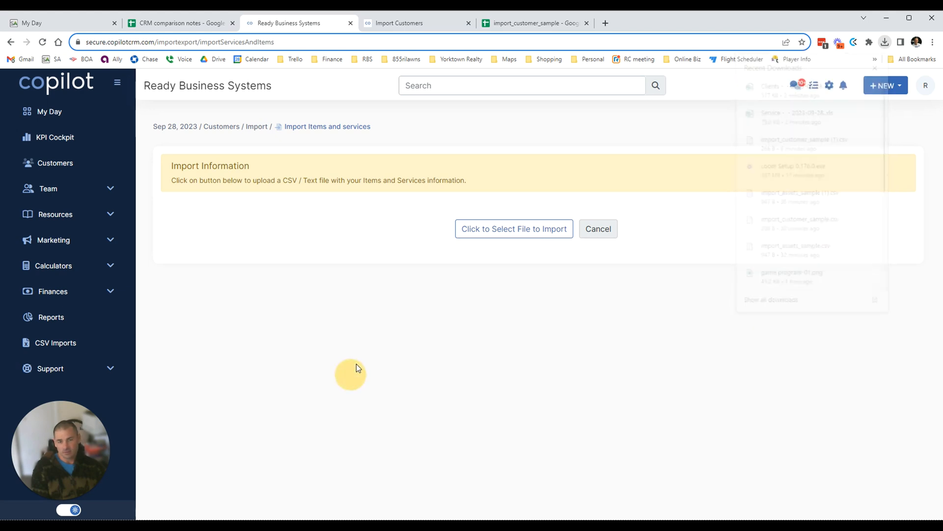
{"action": "left_click", "coordinate": [501, 231]}
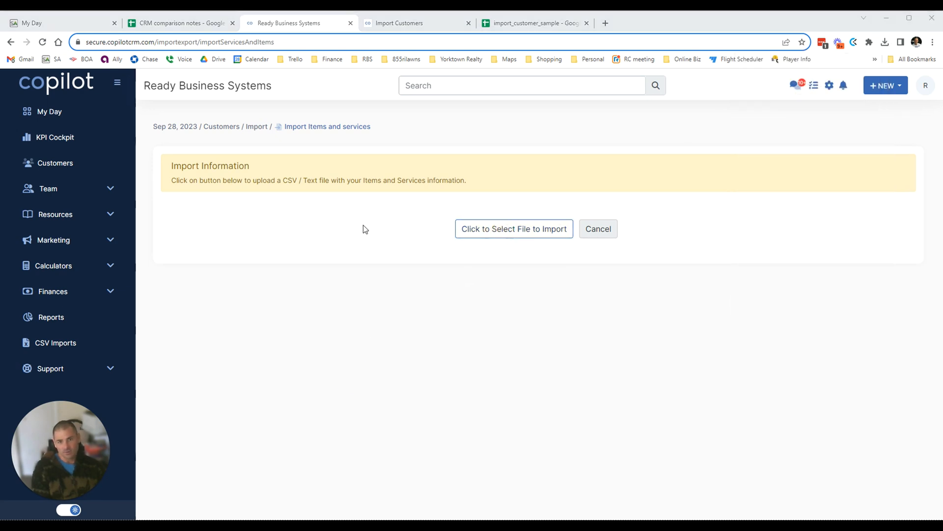
{"action": "type", "text": "ser"}
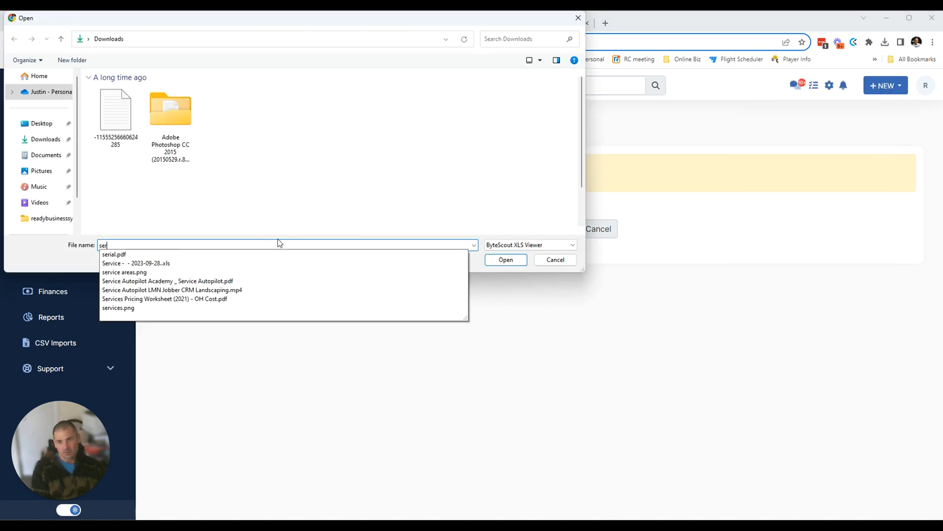
{"action": "type", "text": "vice"}
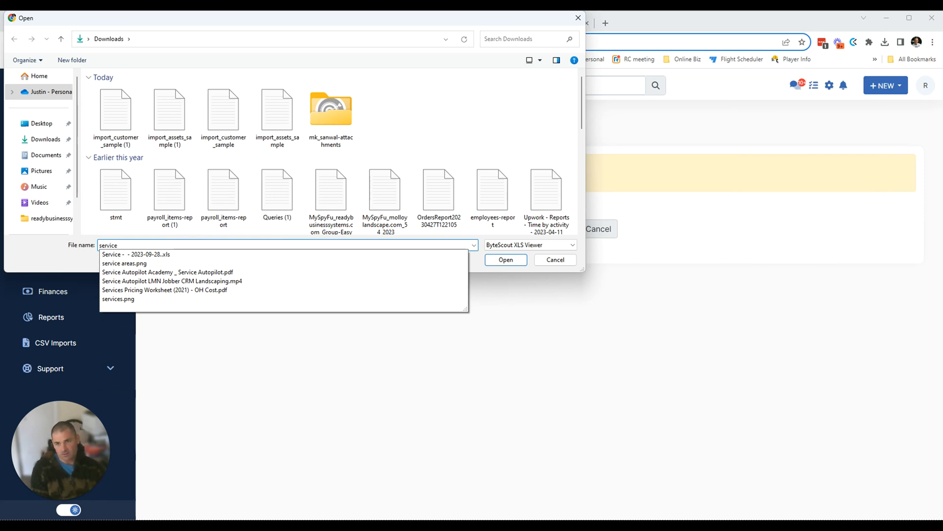
{"action": "left_click", "coordinate": [187, 256]}
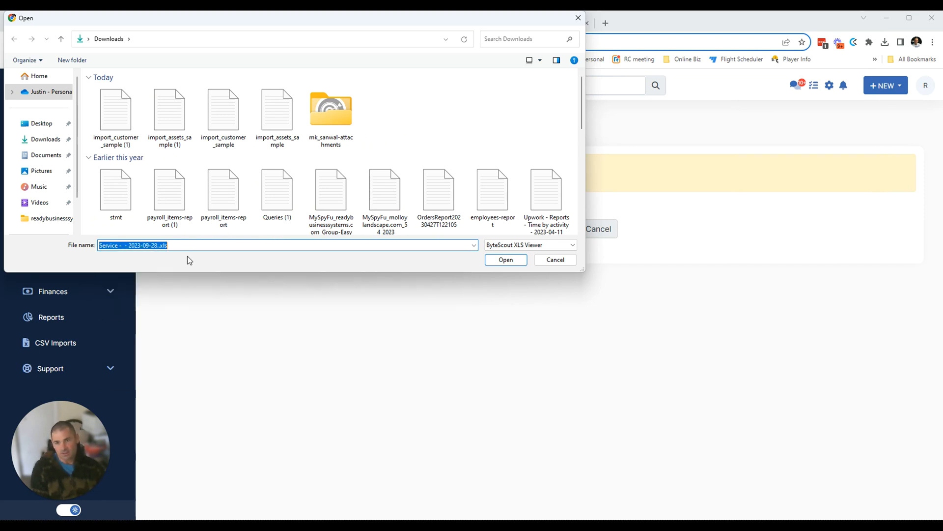
{"action": "left_click", "coordinate": [506, 259]}
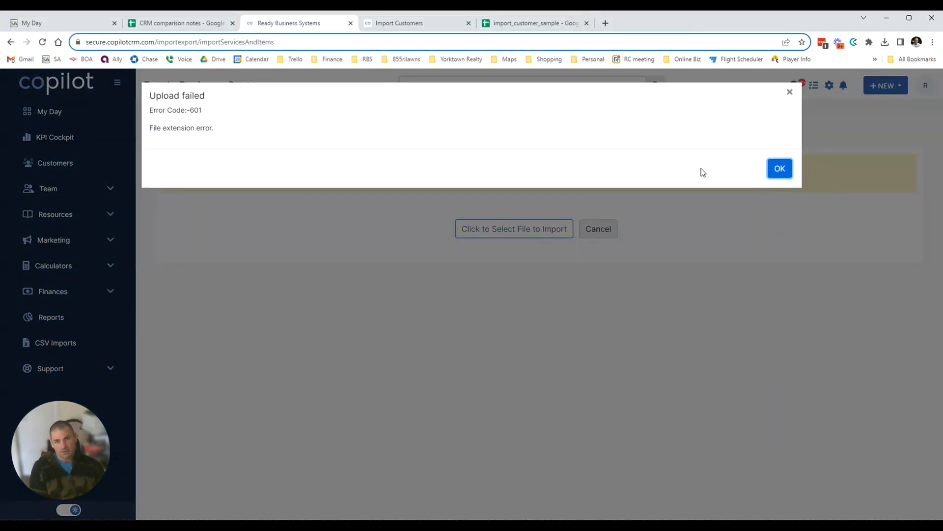
{"action": "left_click", "coordinate": [775, 170]}
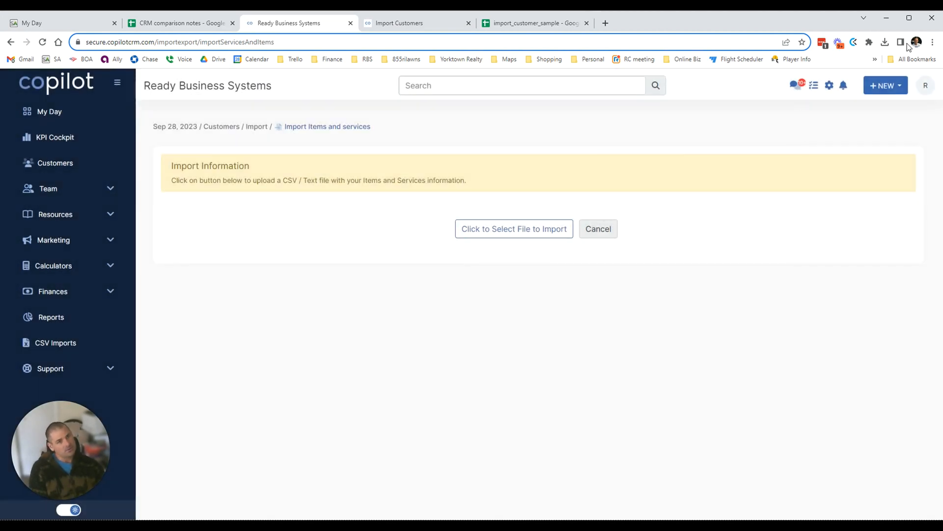
Open the downloaded Clients spreadsheet and highlight the note that only CSV or text files are accepted.
{"action": "left_click", "coordinate": [884, 42]}
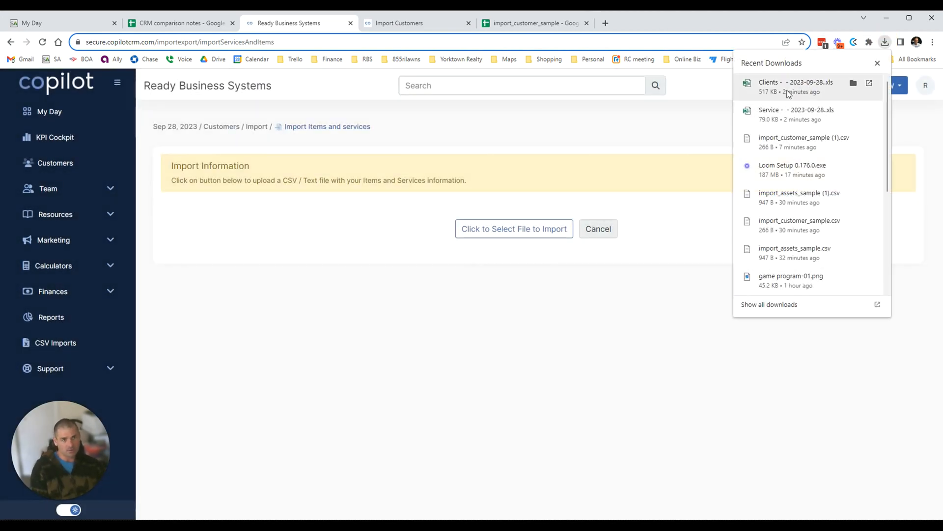
{"action": "left_click", "coordinate": [853, 85]}
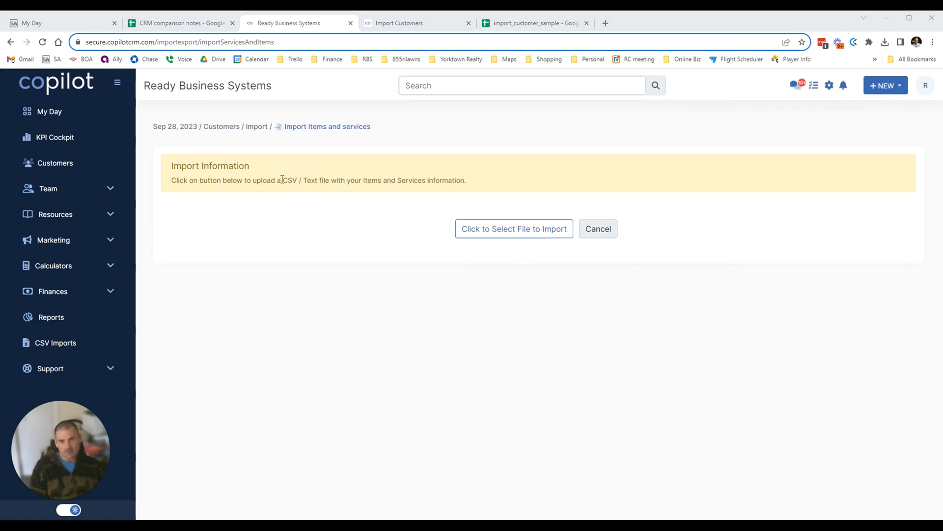
{"action": "left_click_drag", "start_coordinate": [282, 180], "coordinate": [415, 180]}
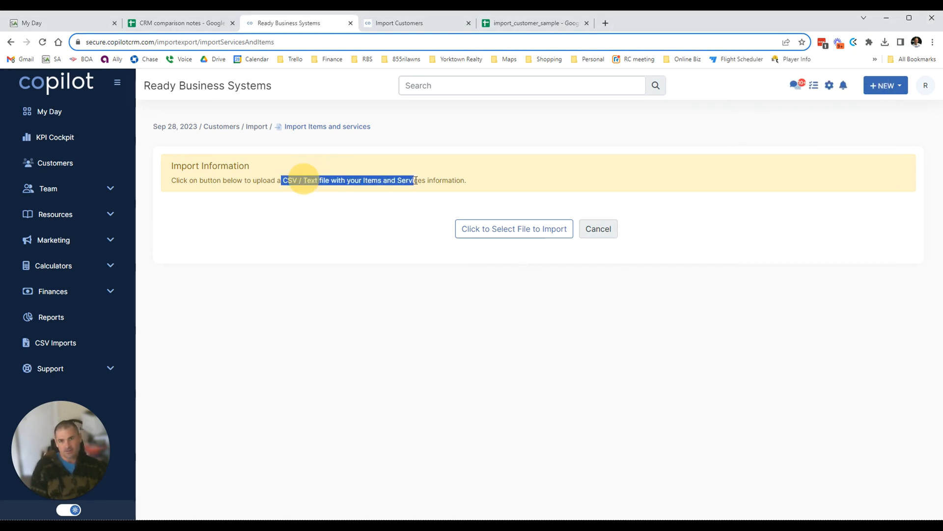
Select the Service 2023-09-28 .xls file once more, then cancel the file selection.
{"action": "left_click", "coordinate": [509, 230]}
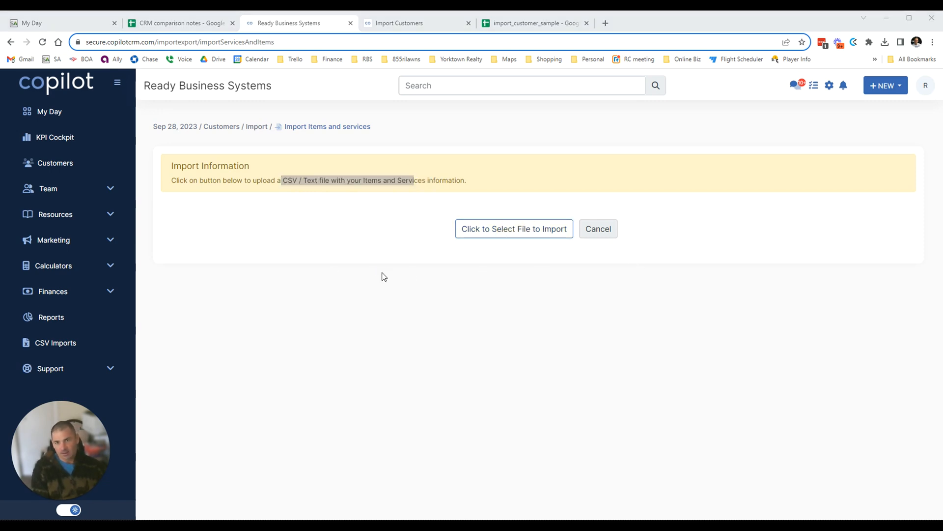
{"action": "type", "text": "service"}
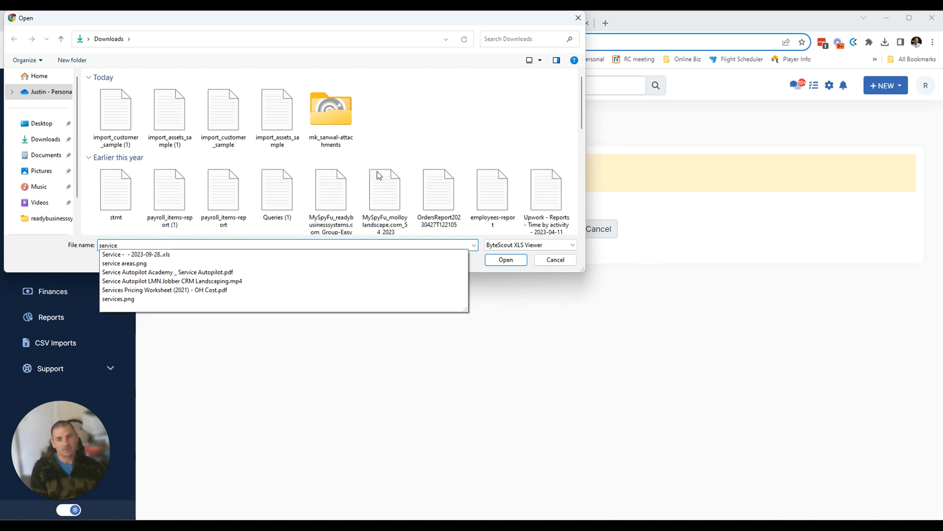
{"action": "left_click", "coordinate": [181, 255]}
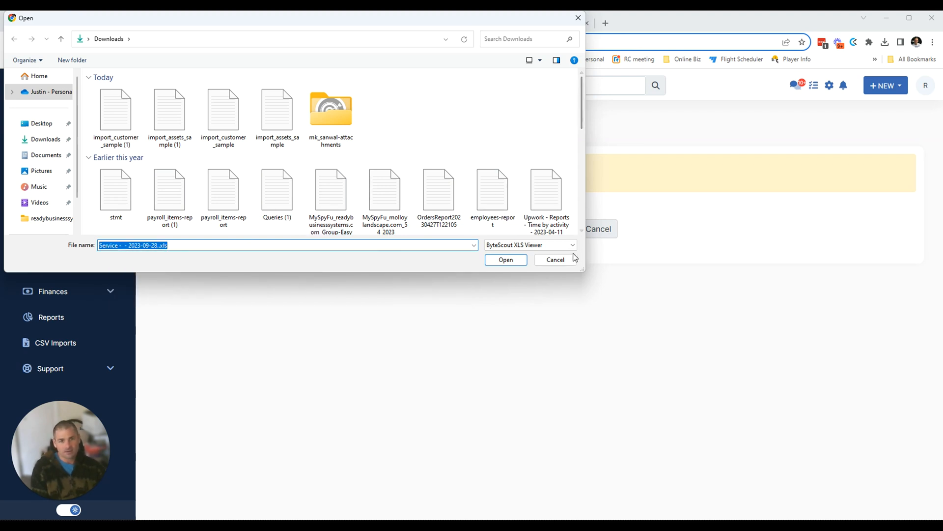
{"action": "left_click", "coordinate": [555, 259]}
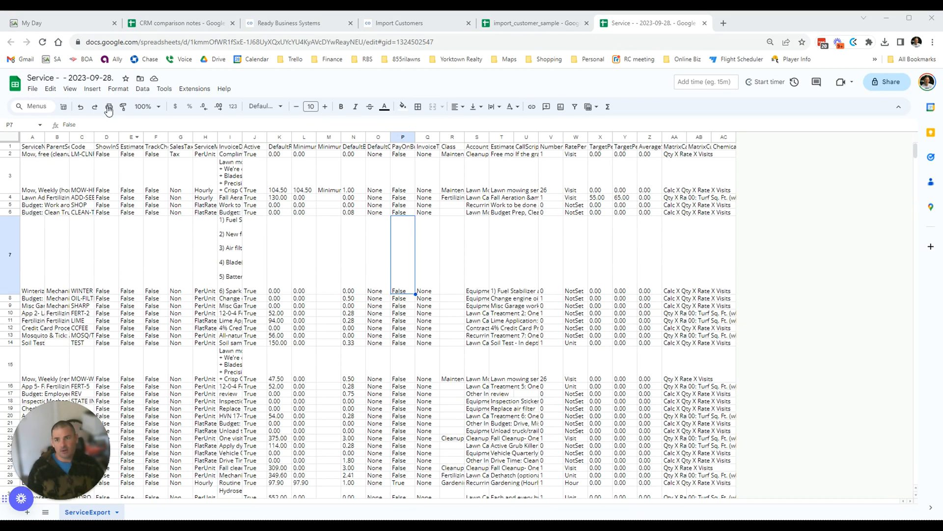
Download the Service sheet as Comma Separated Values (.csv).
{"action": "left_click", "coordinate": [210, 327]}
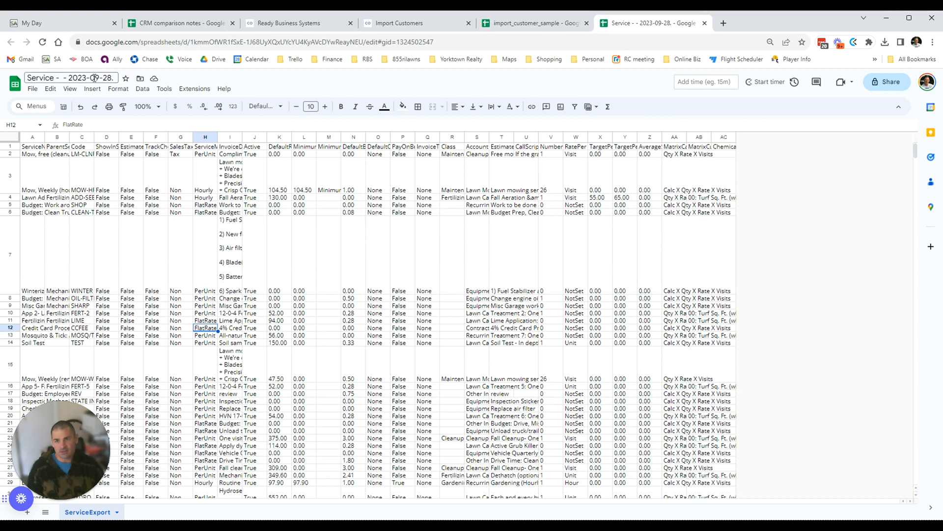
{"action": "left_click", "coordinate": [32, 90]}
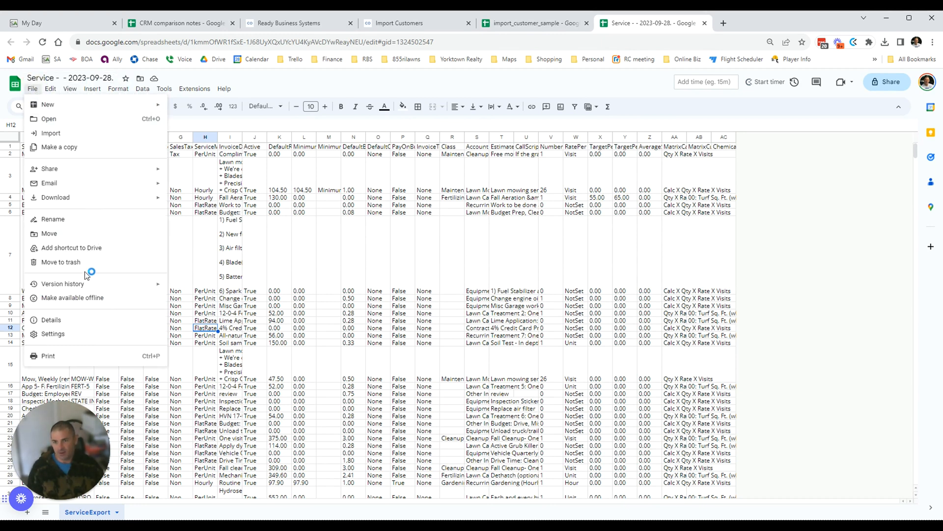
{"action": "mouse_move", "coordinate": [112, 201]}
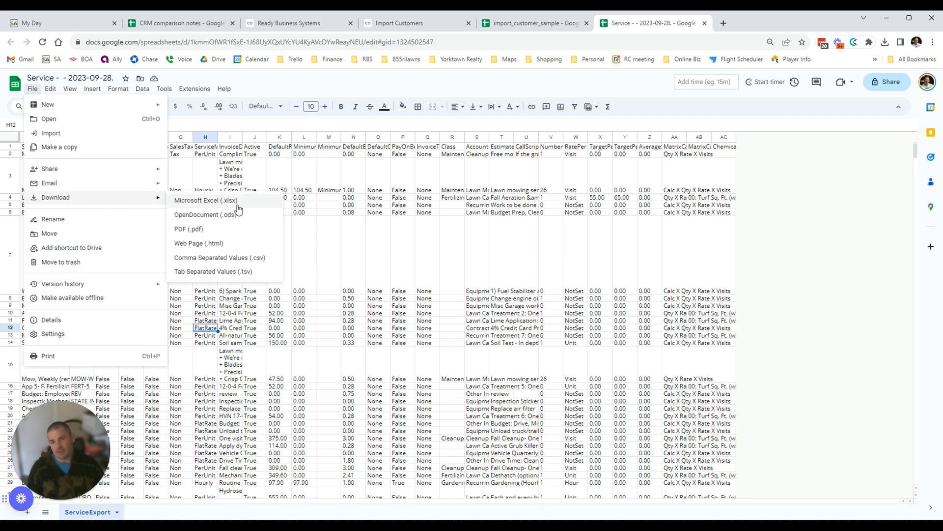
{"action": "left_click", "coordinate": [227, 259]}
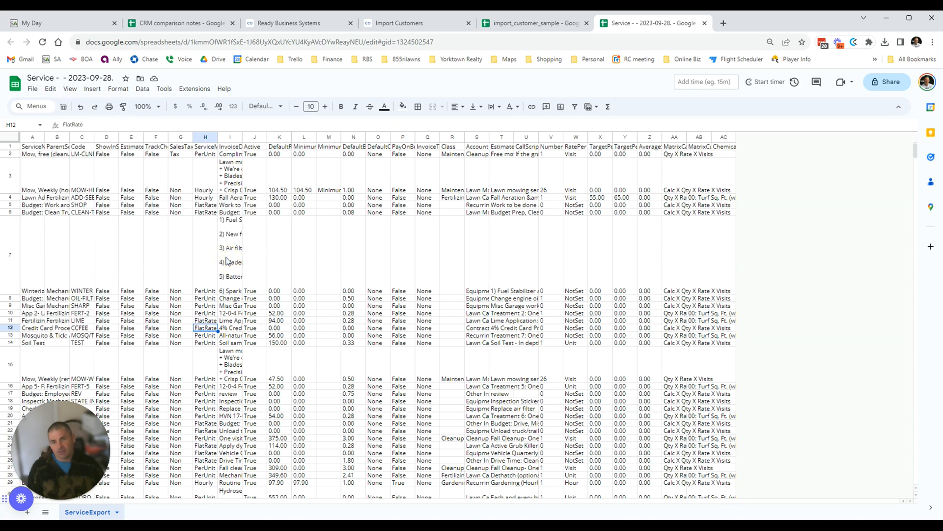
{"action": "left_click", "coordinate": [404, 314]}
Review row 2 of the sheet, then return to the Copilot items and services import page.
{"action": "left_click_drag", "start_coordinate": [41, 153], "coordinate": [638, 152]}
{"action": "left_click", "coordinate": [639, 152]}
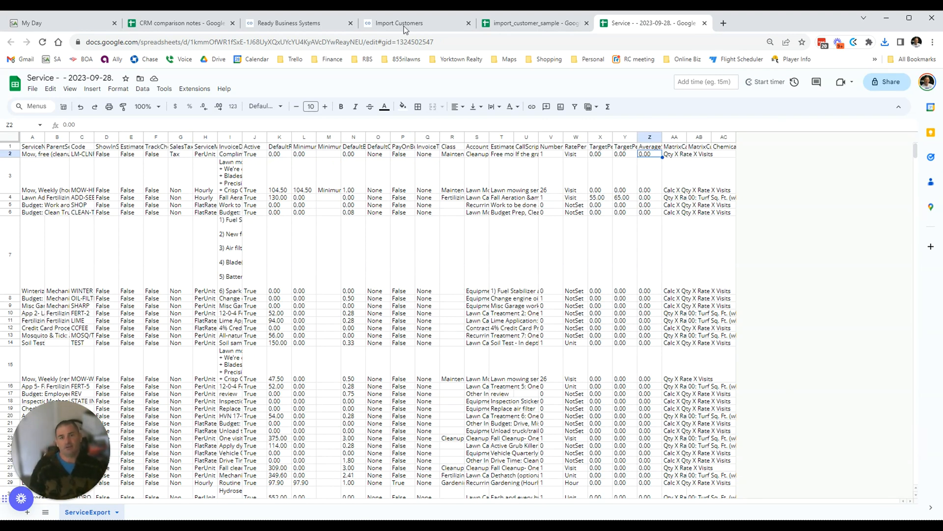
{"action": "left_click", "coordinate": [447, 24]}
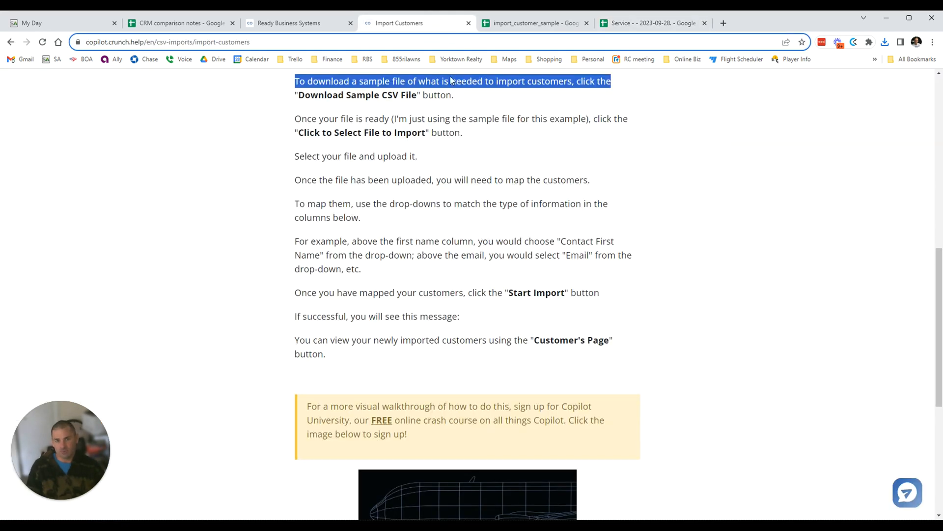
{"action": "left_click", "coordinate": [315, 23]}
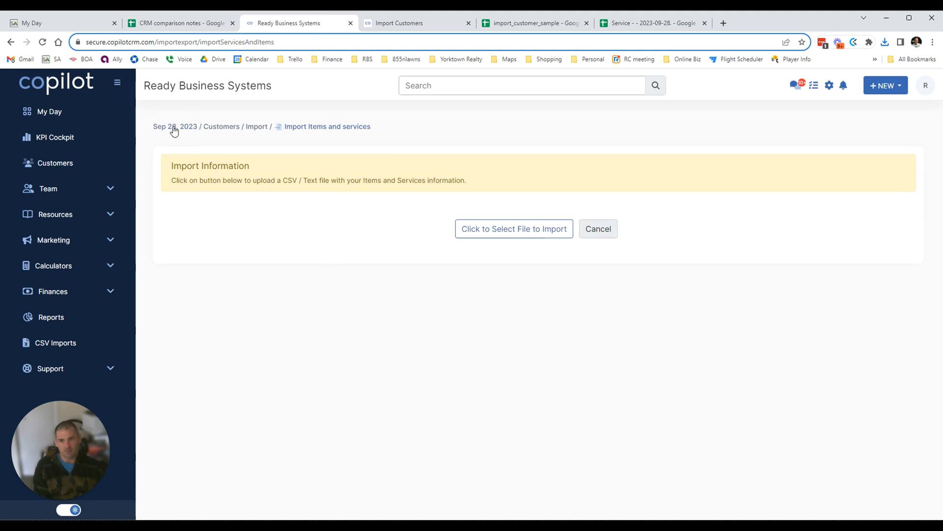
Load the Service - 2023-09-28 ServiceExport CSV from Downloads into the items import.
{"action": "left_click", "coordinate": [520, 233]}
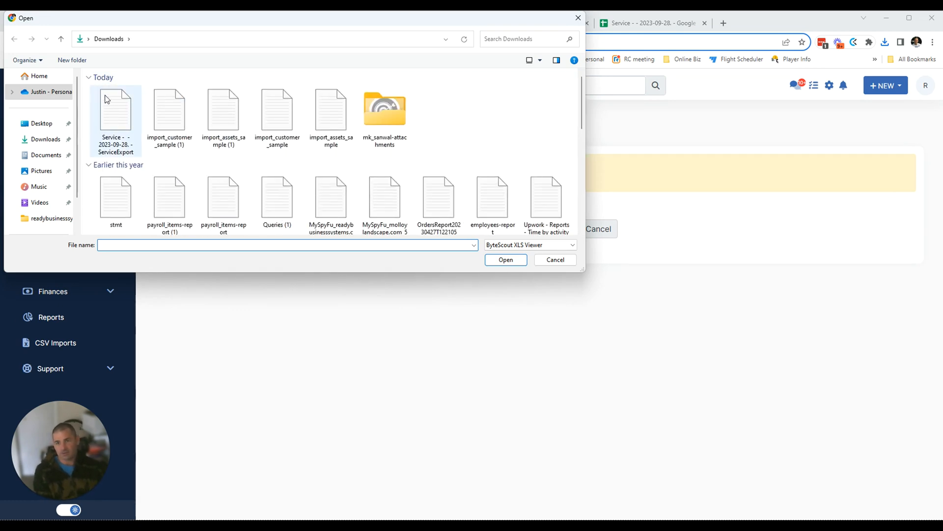
{"action": "left_click", "coordinate": [97, 108]}
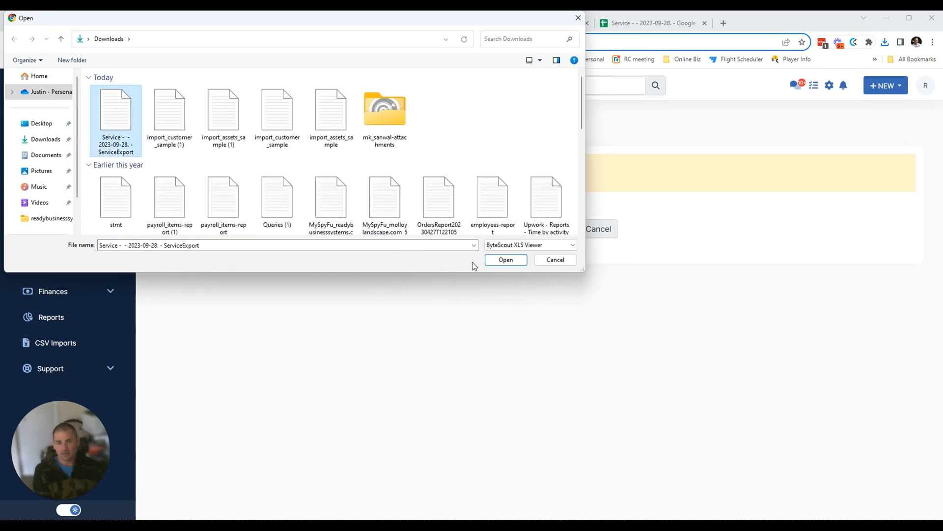
{"action": "left_click", "coordinate": [515, 263]}
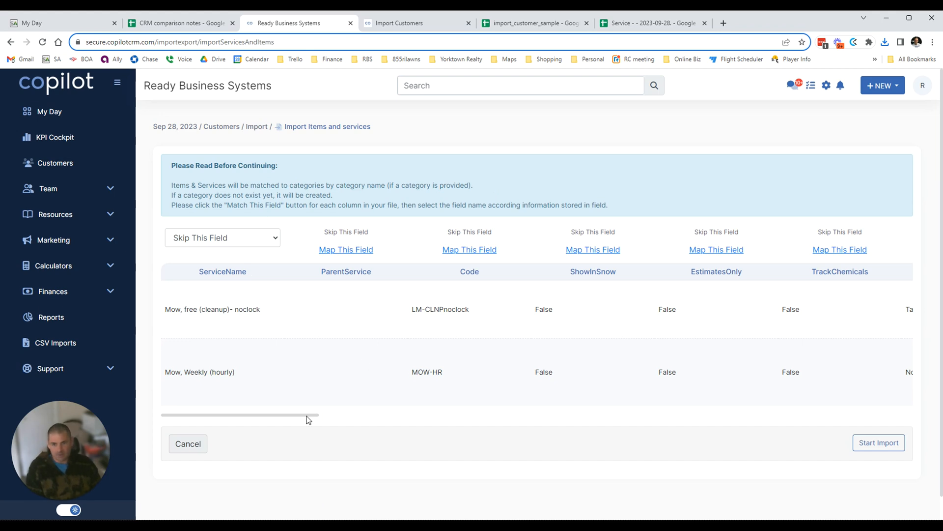
{"action": "left_click_drag", "start_coordinate": [308, 419], "coordinate": [279, 365]}
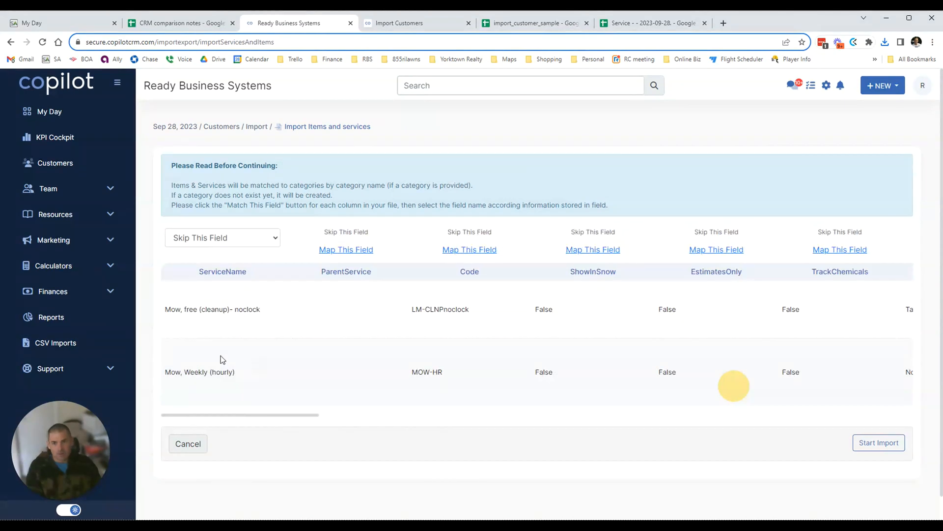
{"action": "scroll", "coordinate": [207, 315], "scroll_direction": "down", "scroll_amount": 1}
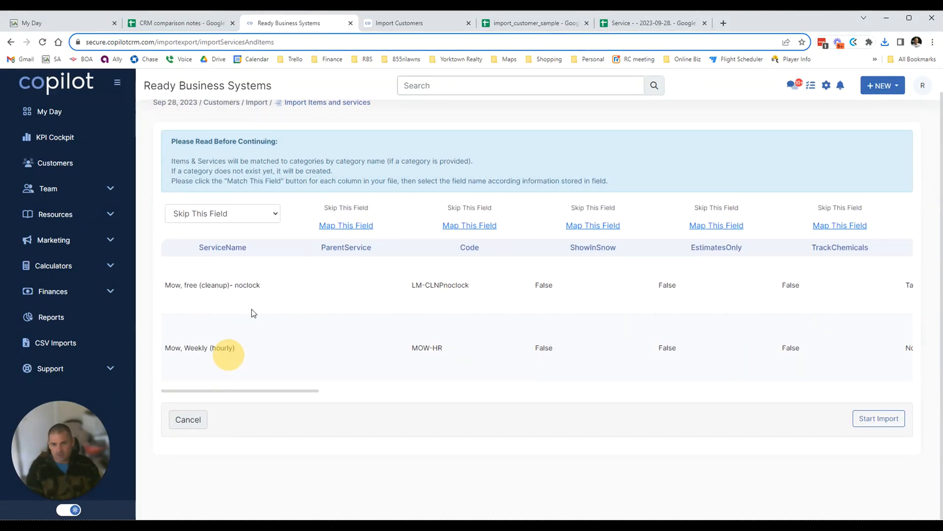
{"action": "scroll", "coordinate": [264, 352], "scroll_direction": "up", "scroll_amount": 1}
{"action": "scroll", "coordinate": [330, 329], "scroll_direction": "down", "scroll_amount": 1}
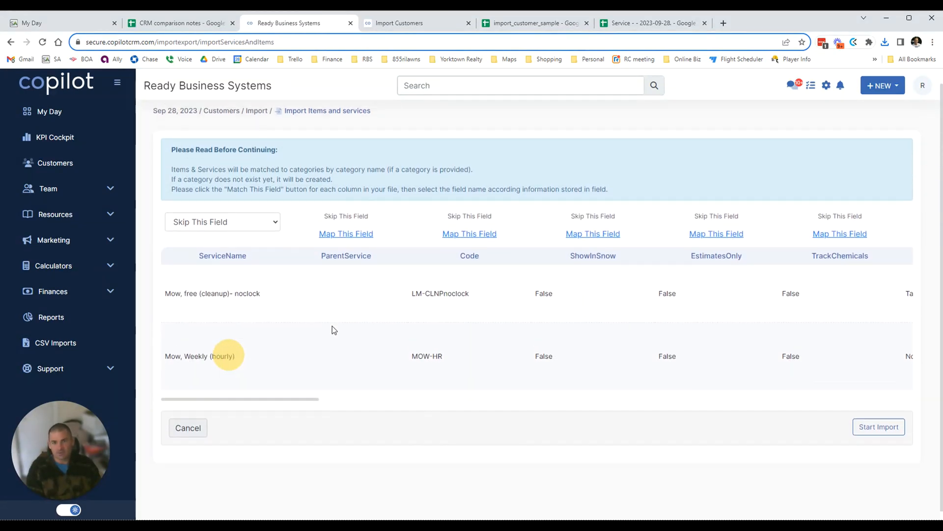
{"action": "scroll", "coordinate": [331, 328], "scroll_direction": "up", "scroll_amount": 1}
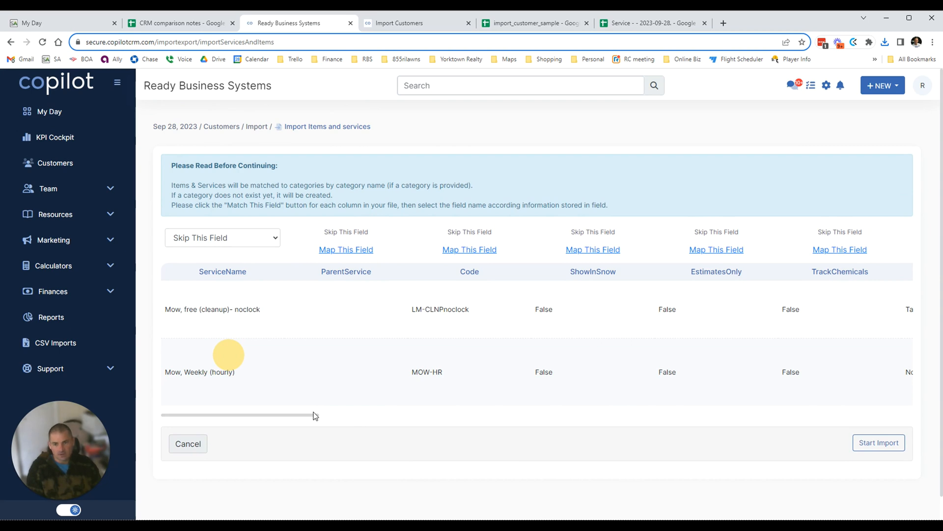
{"action": "left_click_drag", "start_coordinate": [315, 418], "coordinate": [299, 373]}
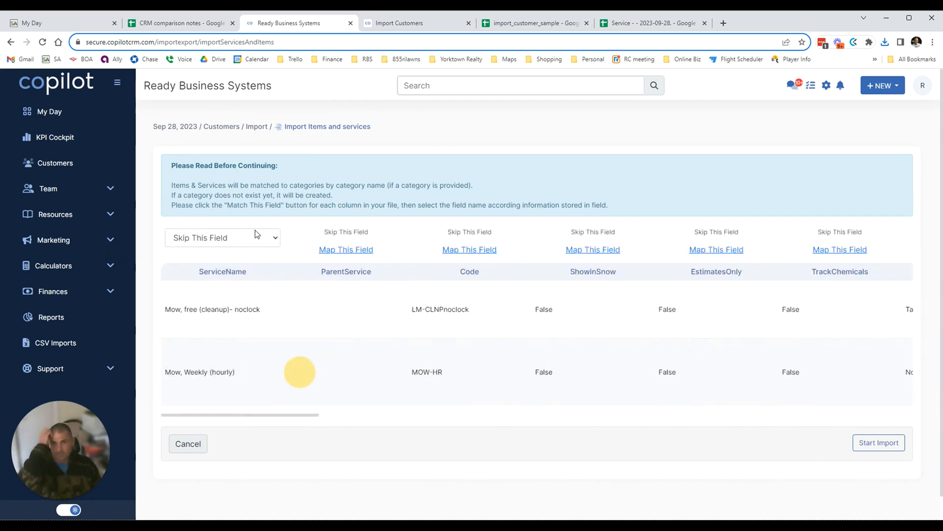
{"action": "scroll", "coordinate": [256, 352], "scroll_direction": "down", "scroll_amount": 1}
{"action": "scroll", "coordinate": [247, 367], "scroll_direction": "up", "scroll_amount": 1}
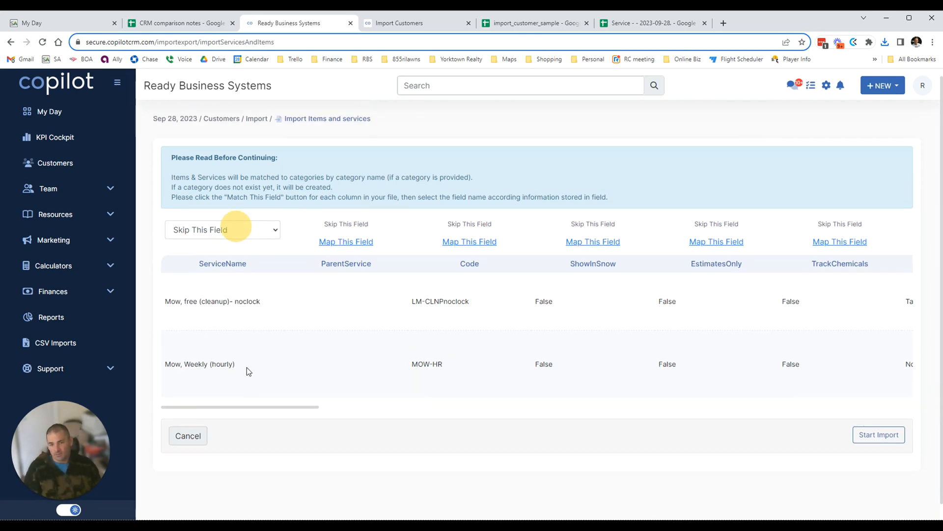
{"action": "scroll", "coordinate": [248, 371], "scroll_direction": "down", "scroll_amount": 1}
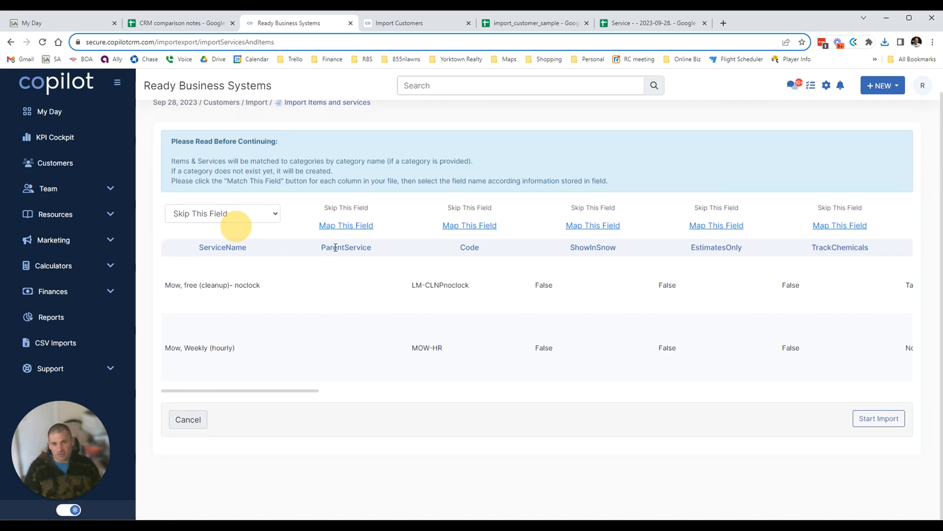
{"action": "left_click", "coordinate": [653, 23]}
{"action": "scroll", "coordinate": [354, 259], "scroll_direction": "down", "scroll_amount": 5}
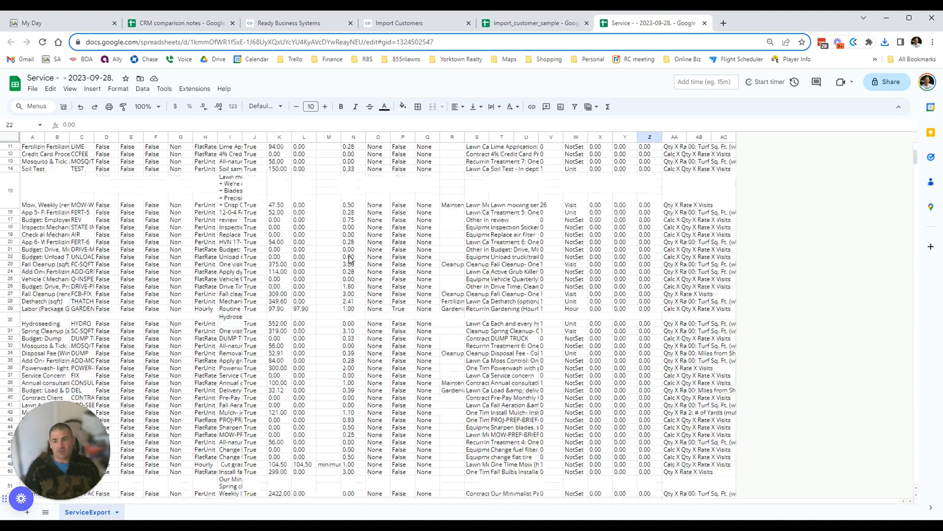
{"action": "scroll", "coordinate": [355, 259], "scroll_direction": "up", "scroll_amount": 5}
{"action": "left_click", "coordinate": [331, 24]}
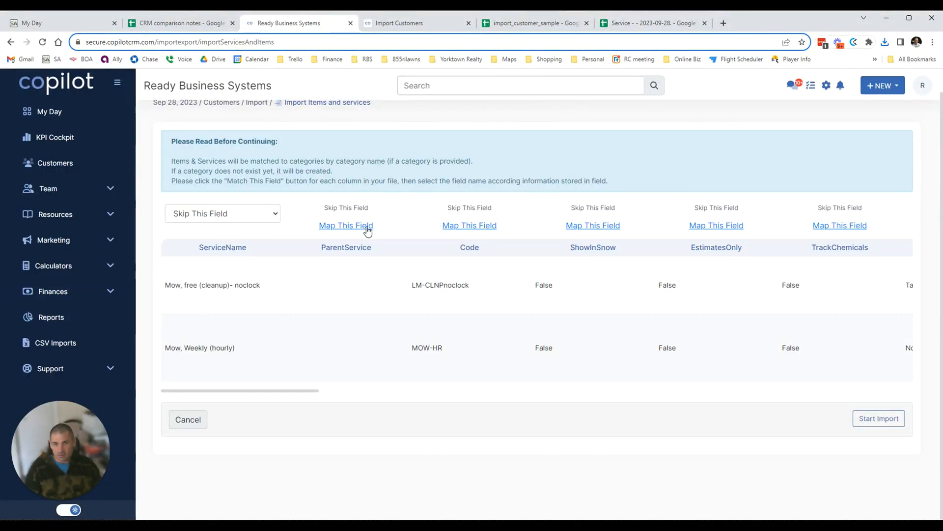
Map the ParentService column to Category.
{"action": "left_click", "coordinate": [241, 213]}
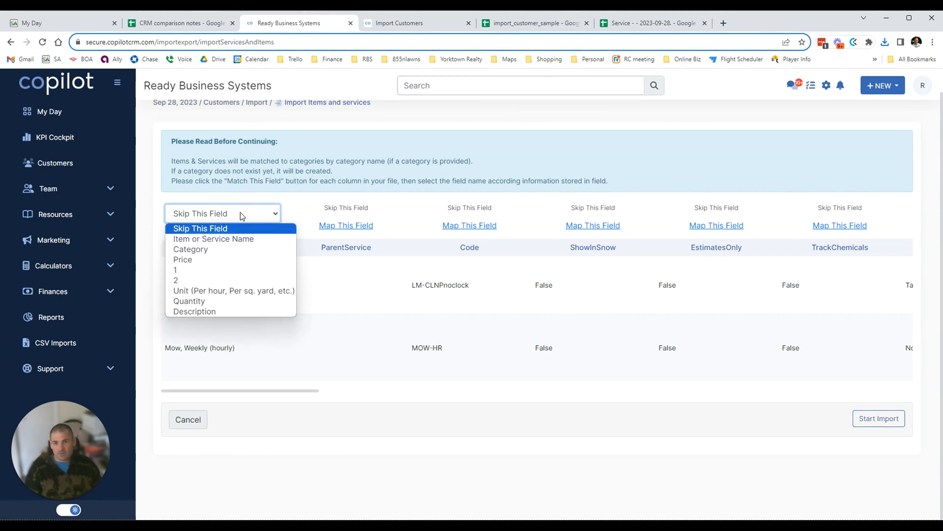
{"action": "left_click", "coordinate": [240, 212]}
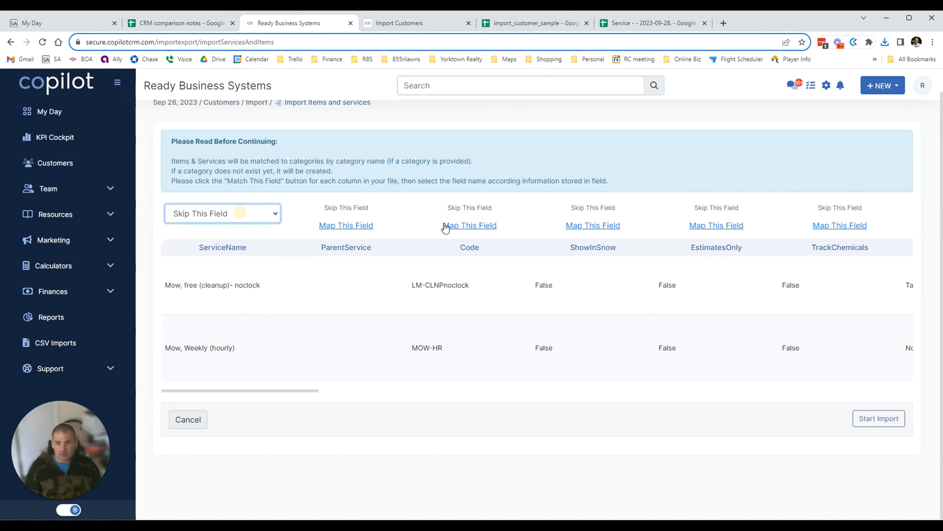
{"action": "left_click", "coordinate": [350, 227]}
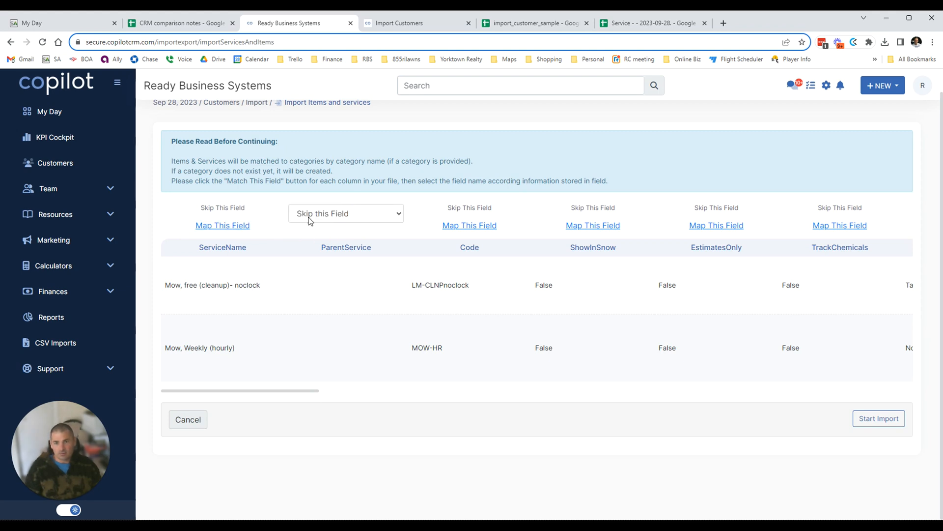
{"action": "left_click", "coordinate": [372, 215]}
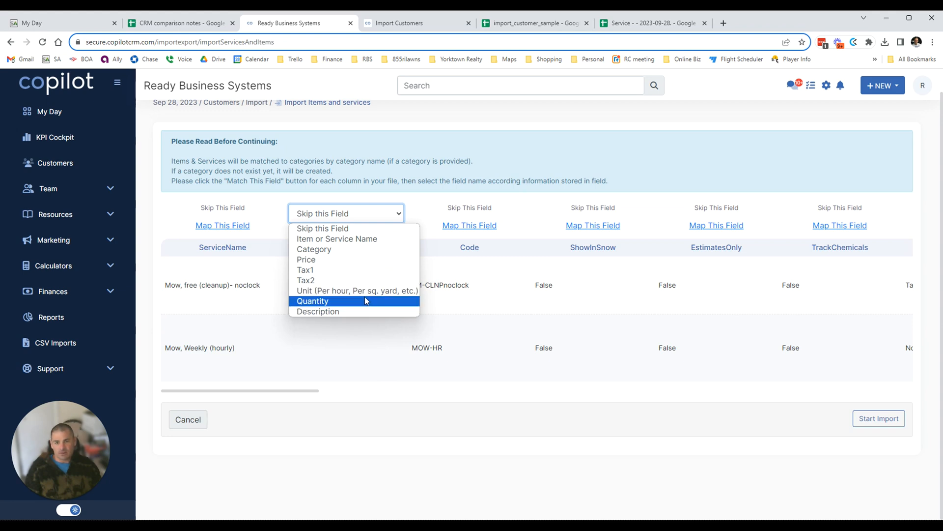
{"action": "left_click", "coordinate": [339, 252]}
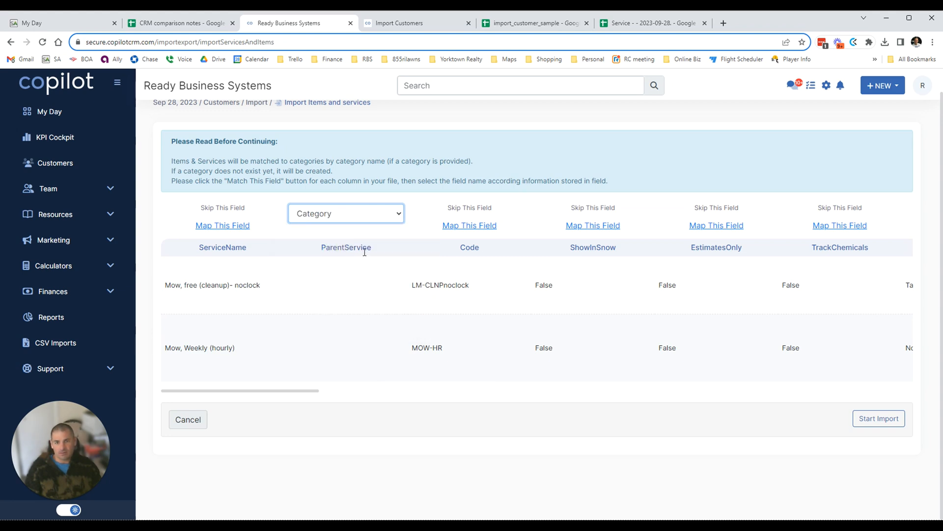
Map ServiceName to Item or Service Name and leave Code as Skip this Field.
{"action": "left_click", "coordinate": [231, 227]}
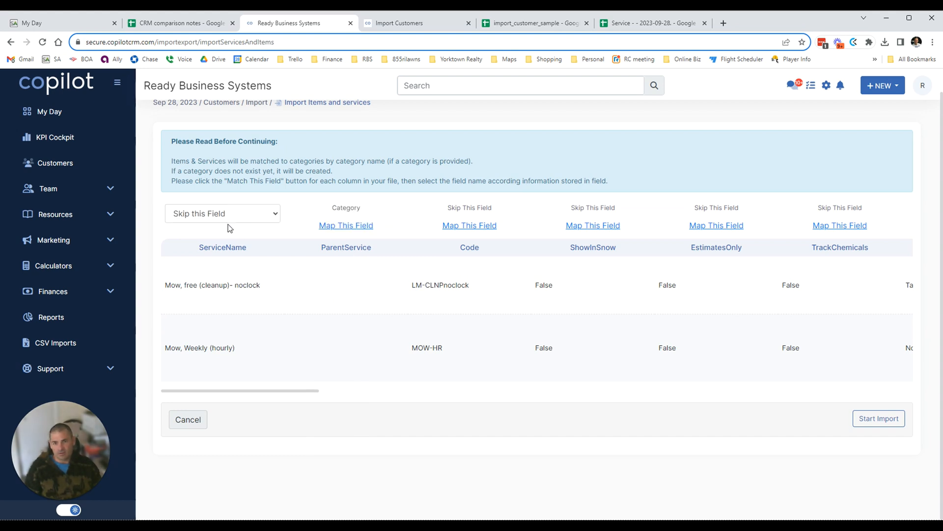
{"action": "left_click", "coordinate": [228, 220]}
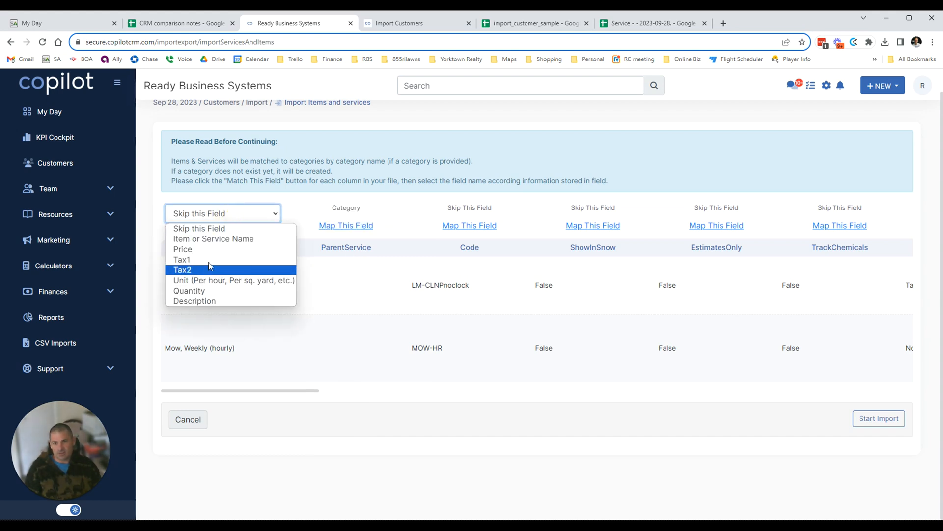
{"action": "left_click", "coordinate": [219, 239]}
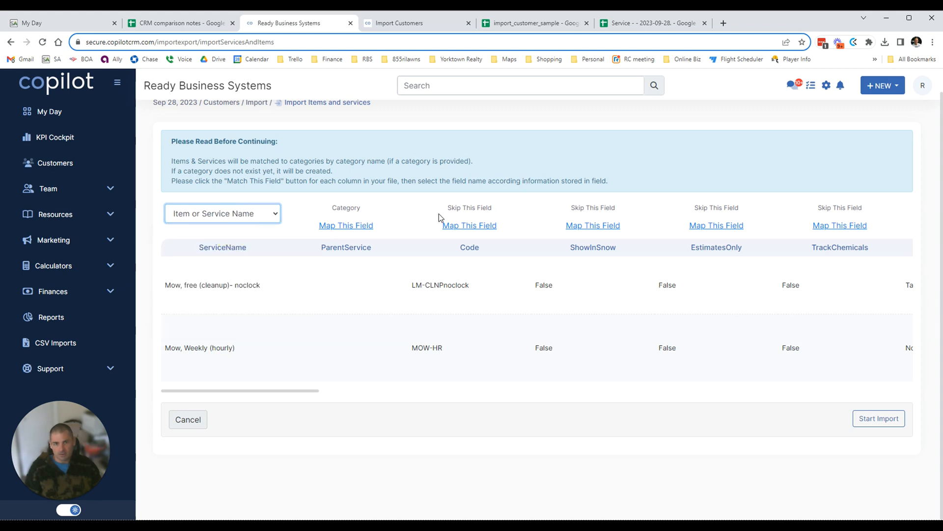
{"action": "left_click", "coordinate": [488, 231]}
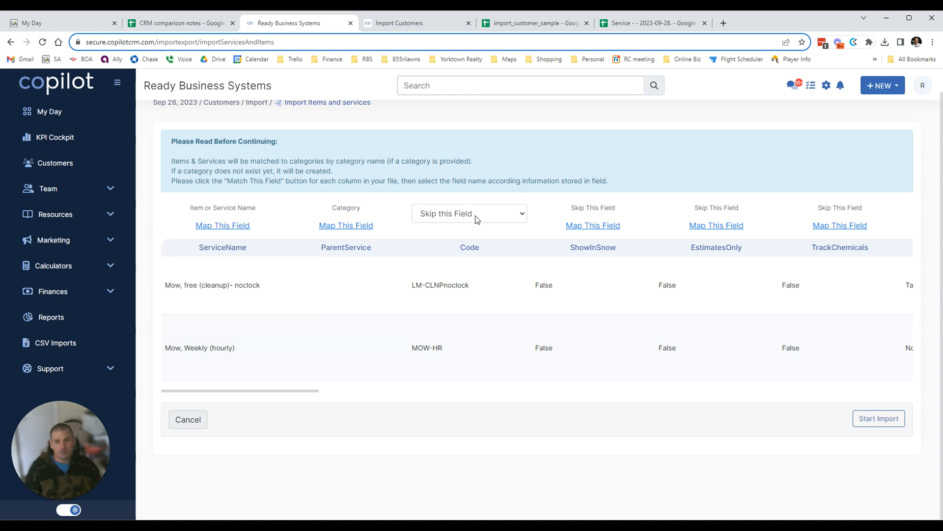
{"action": "left_click", "coordinate": [476, 218]}
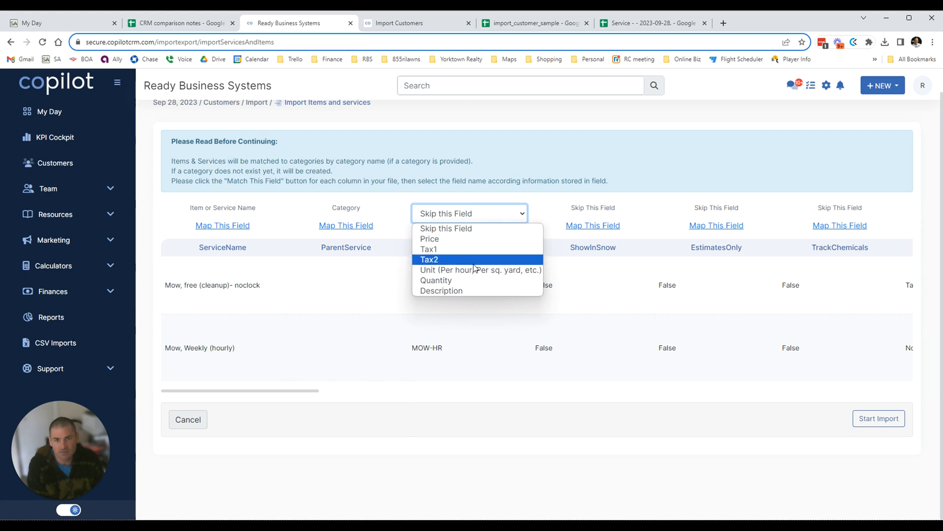
{"action": "left_click", "coordinate": [472, 229]}
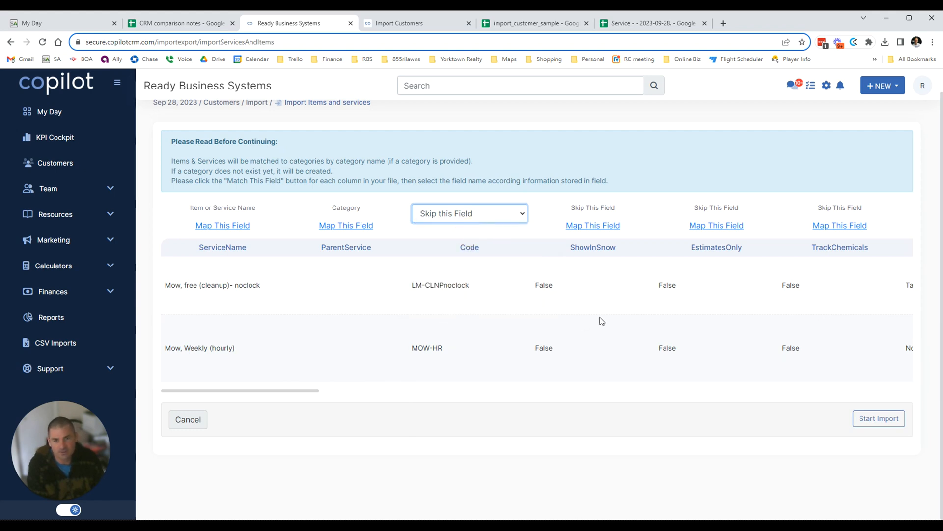
{"action": "left_click", "coordinate": [597, 227]}
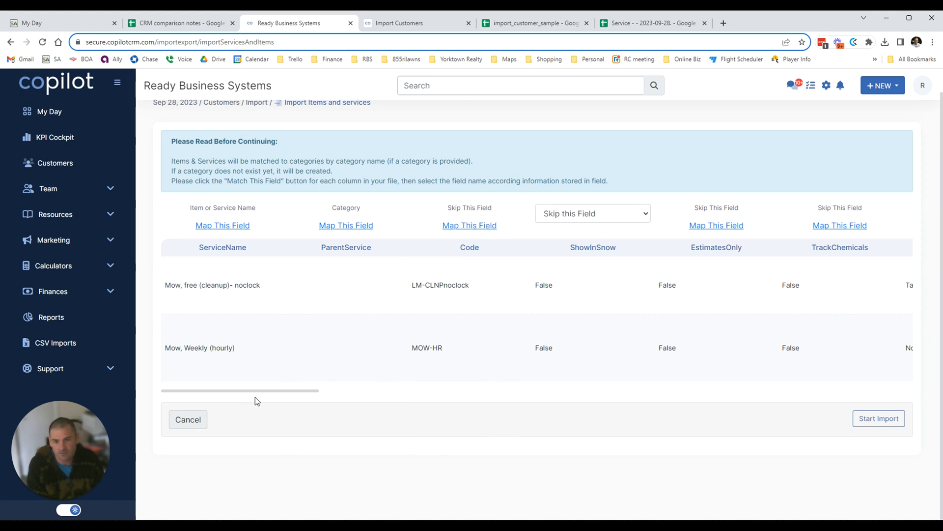
Map the SalesTaxCode column to Tax1.
{"action": "left_click_drag", "start_coordinate": [304, 390], "coordinate": [369, 391]}
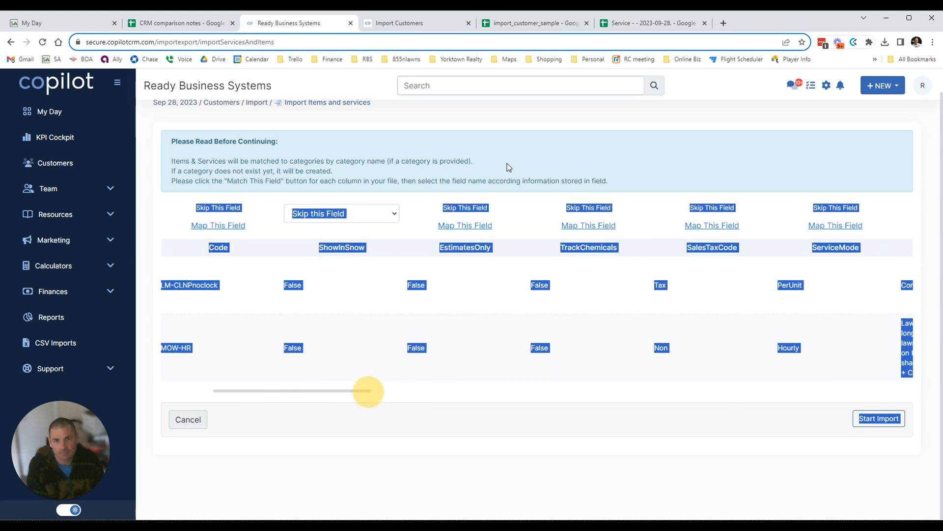
{"action": "left_click", "coordinate": [509, 153]}
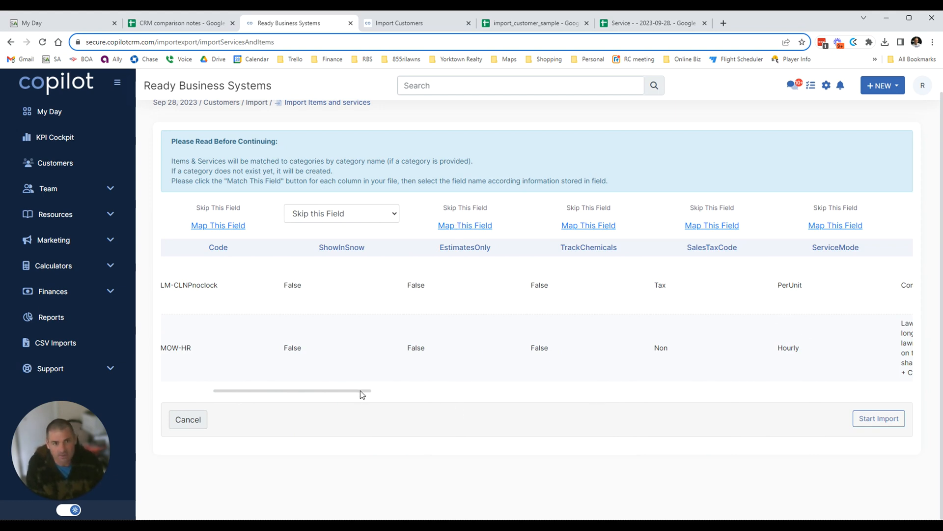
{"action": "left_click_drag", "start_coordinate": [361, 392], "coordinate": [412, 391]}
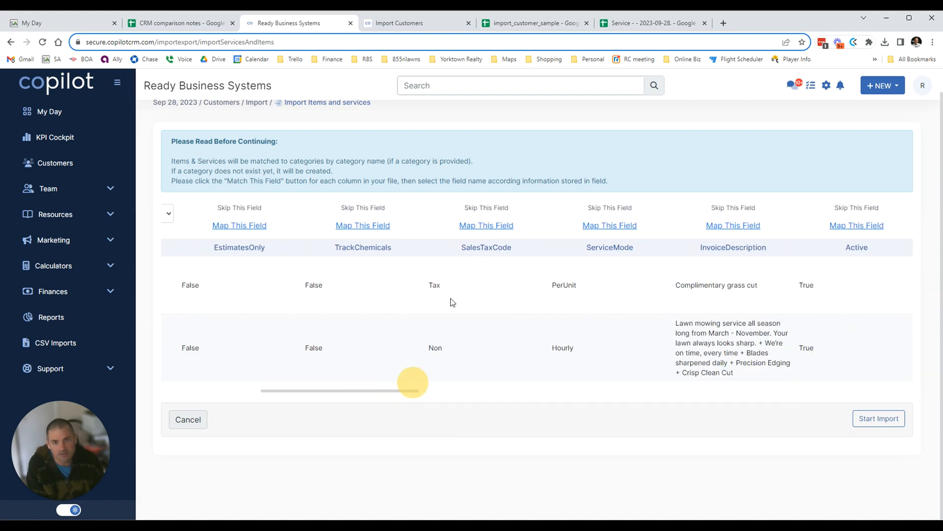
{"action": "left_click", "coordinate": [489, 226]}
{"action": "left_click", "coordinate": [480, 216]}
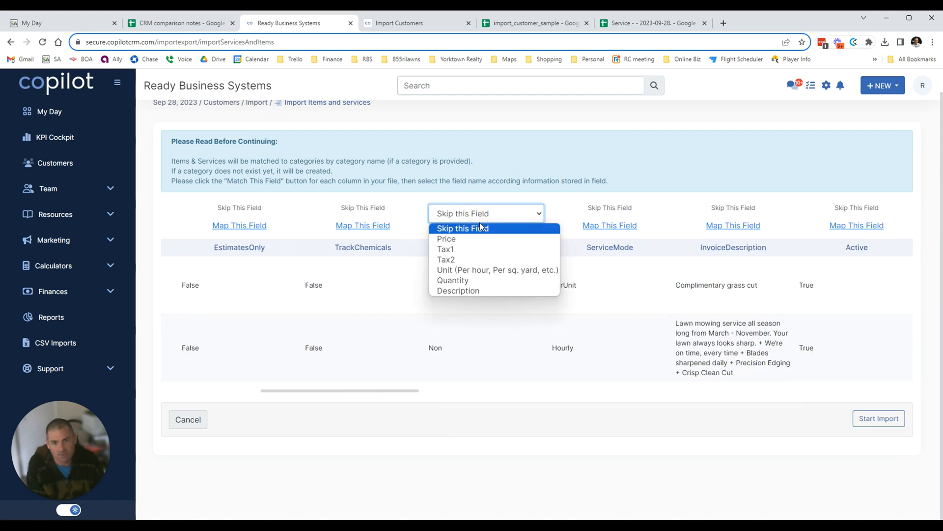
{"action": "left_click", "coordinate": [494, 249]}
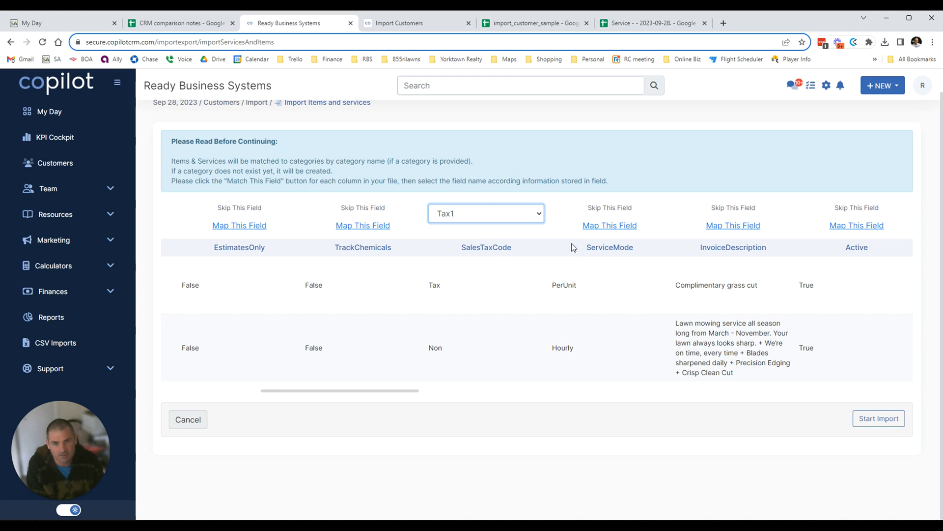
Map ServiceMode to 'Unit (Per hour, Per sq. yard, etc.)' and scroll the table right.
{"action": "left_click", "coordinate": [613, 226]}
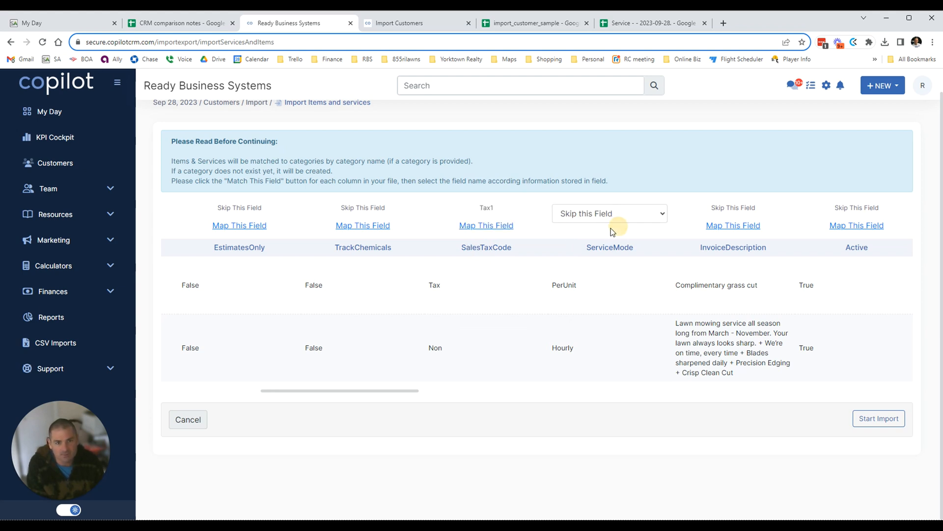
{"action": "left_click", "coordinate": [601, 215]}
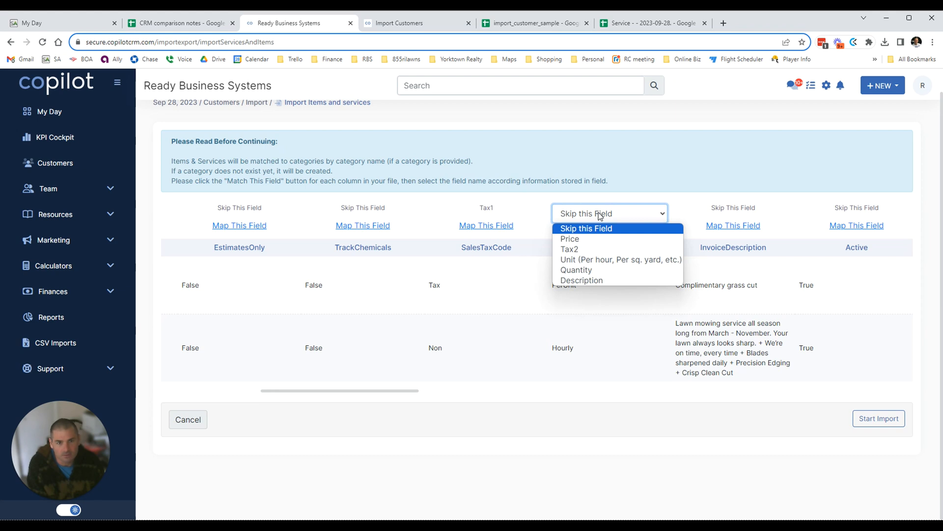
{"action": "left_click", "coordinate": [598, 260]}
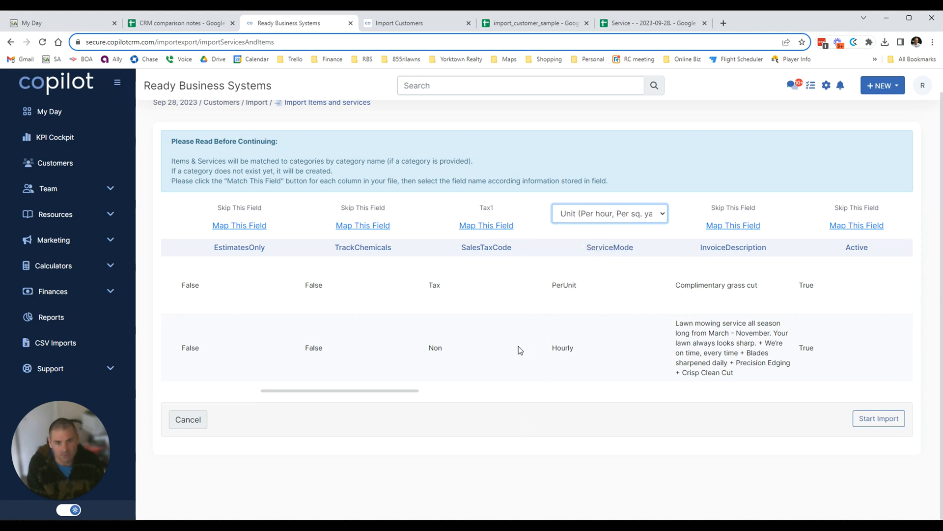
{"action": "left_click_drag", "start_coordinate": [412, 393], "coordinate": [488, 403]}
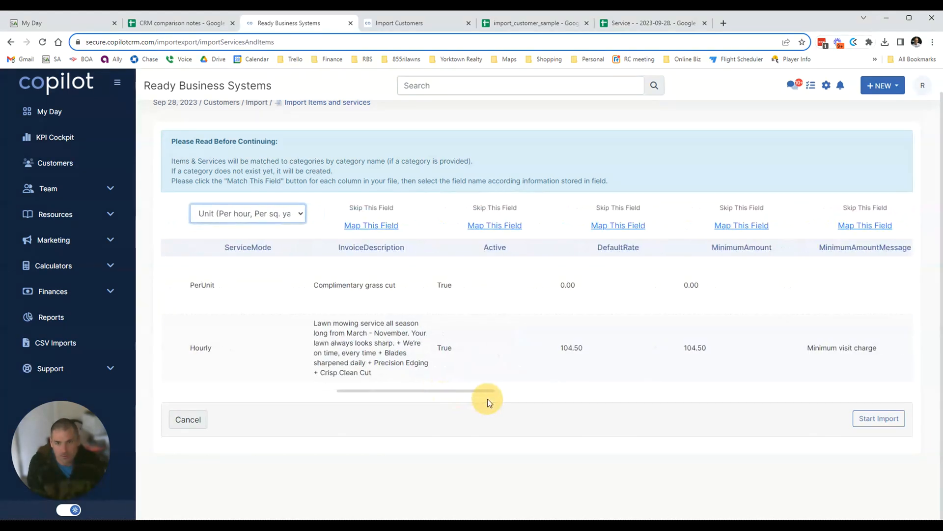
Map InvoiceDescription to Description and leave Active skipped.
{"action": "left_click", "coordinate": [384, 227]}
{"action": "left_click", "coordinate": [379, 216]}
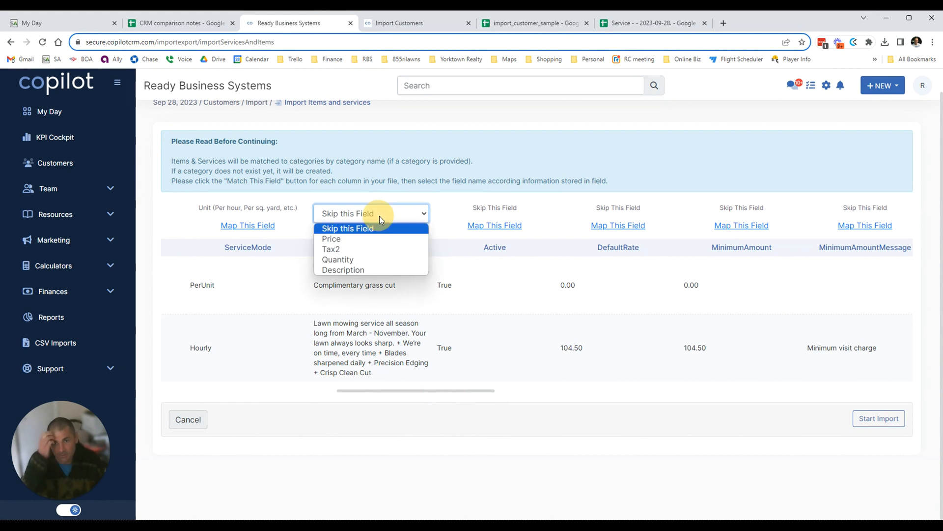
{"action": "left_click", "coordinate": [388, 269]}
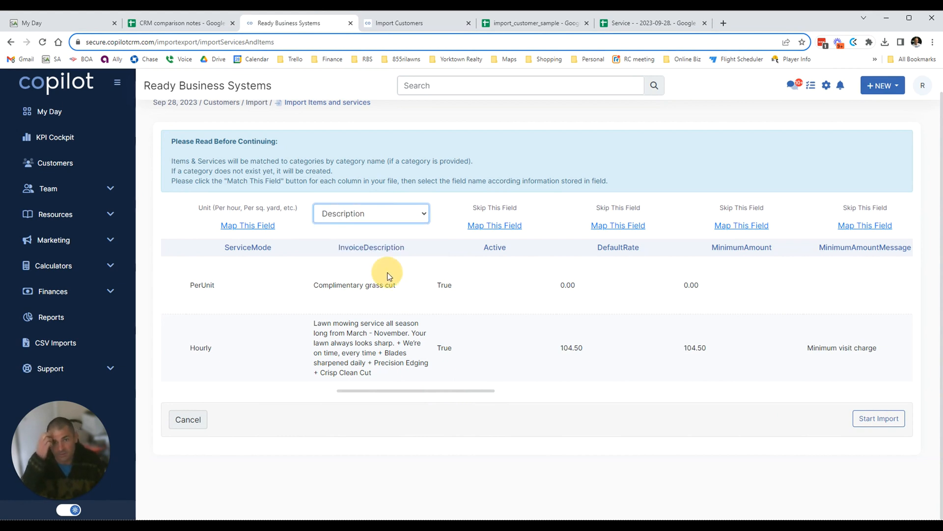
{"action": "left_click", "coordinate": [497, 226]}
{"action": "left_click", "coordinate": [490, 213]}
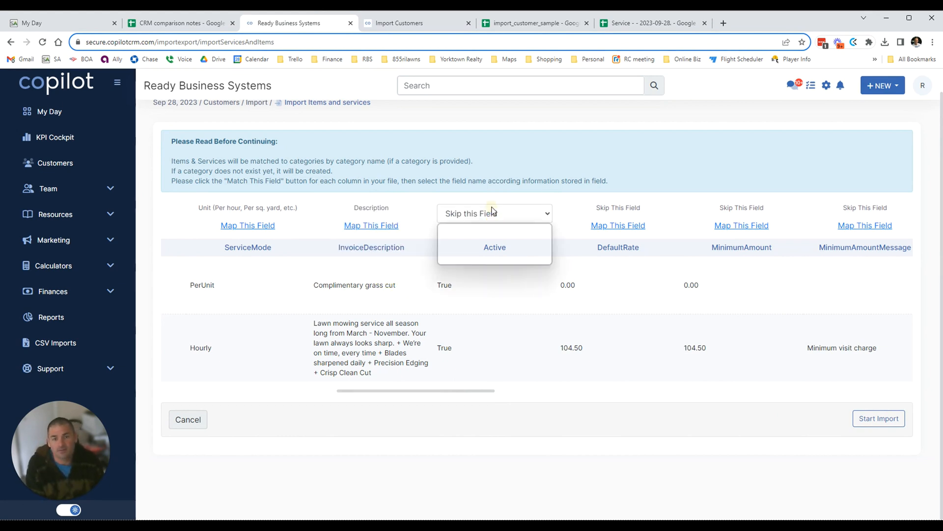
{"action": "left_click", "coordinate": [562, 167]}
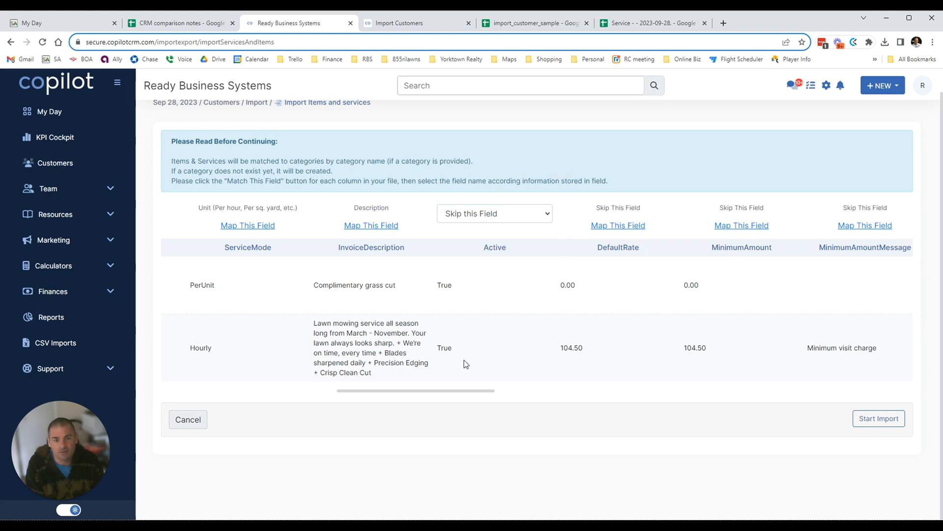
{"action": "left_click_drag", "start_coordinate": [490, 391], "coordinate": [491, 391]}
{"action": "left_click_drag", "start_coordinate": [519, 392], "coordinate": [527, 391]}
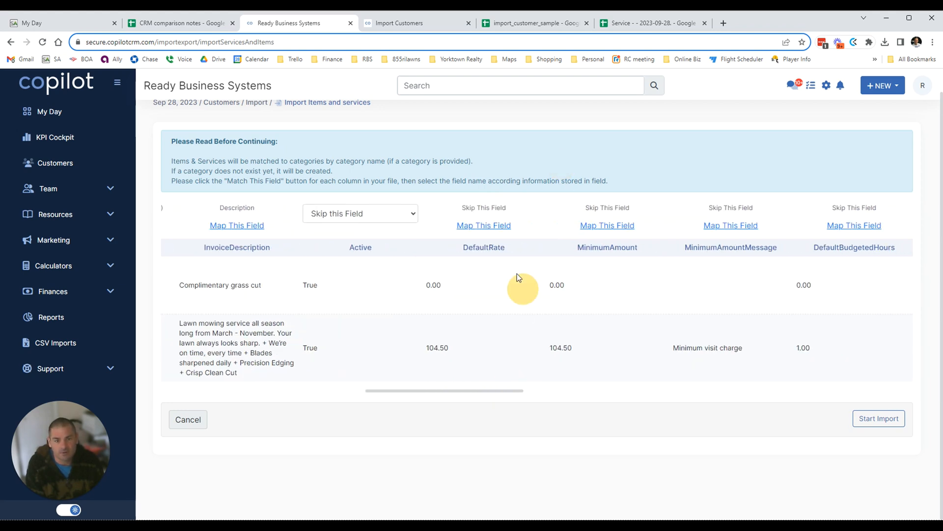
Map DefaultRate to Price and leave MinimumAmount skipped.
{"action": "left_click", "coordinate": [493, 226]}
{"action": "left_click", "coordinate": [486, 217]}
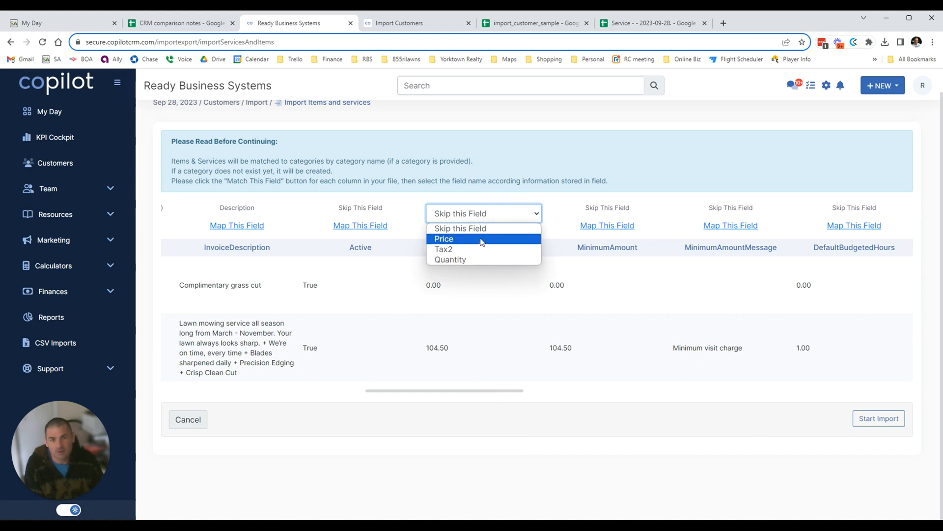
{"action": "left_click", "coordinate": [479, 239]}
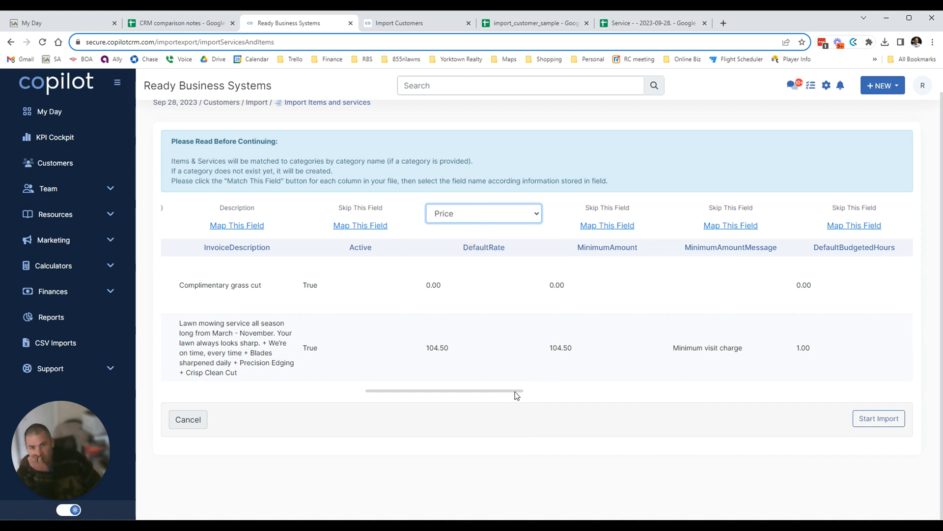
{"action": "left_click_drag", "start_coordinate": [516, 391], "coordinate": [556, 391]}
{"action": "left_click", "coordinate": [421, 224]}
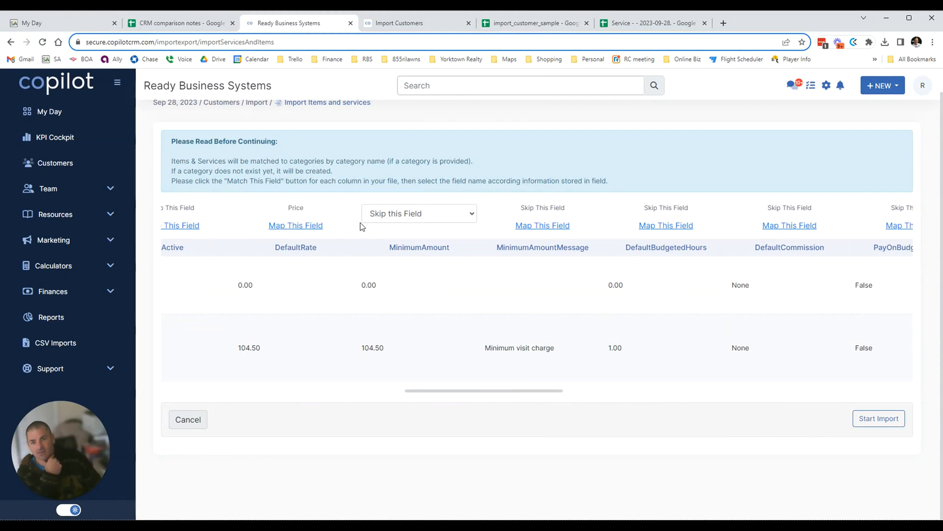
{"action": "left_click", "coordinate": [421, 214]}
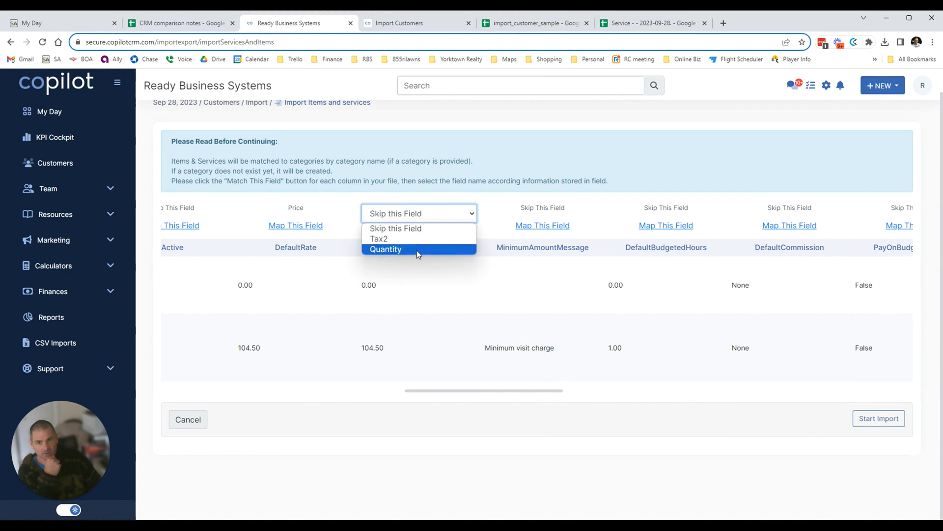
{"action": "left_click", "coordinate": [547, 160]}
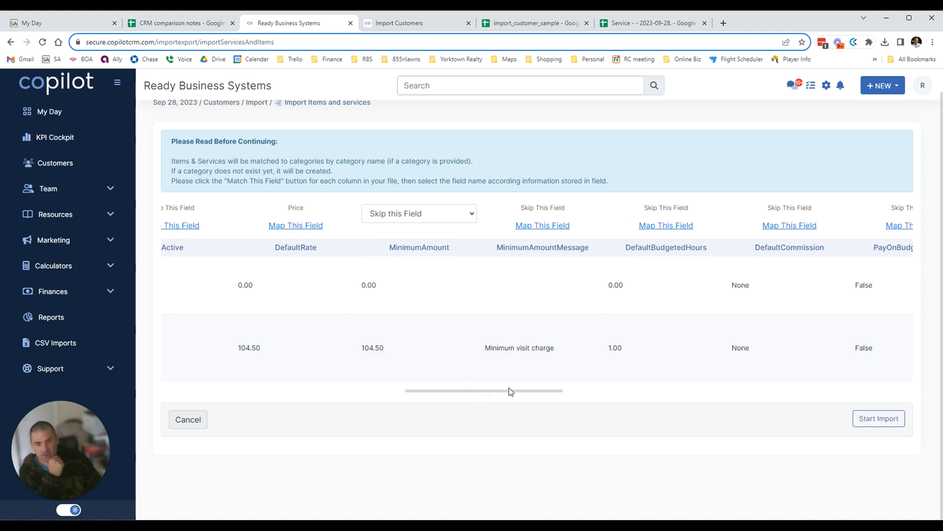
Keep DefaultBudgetedHours and EstimateDescription set to Skip this Field.
{"action": "left_click_drag", "start_coordinate": [513, 394], "coordinate": [576, 388]}
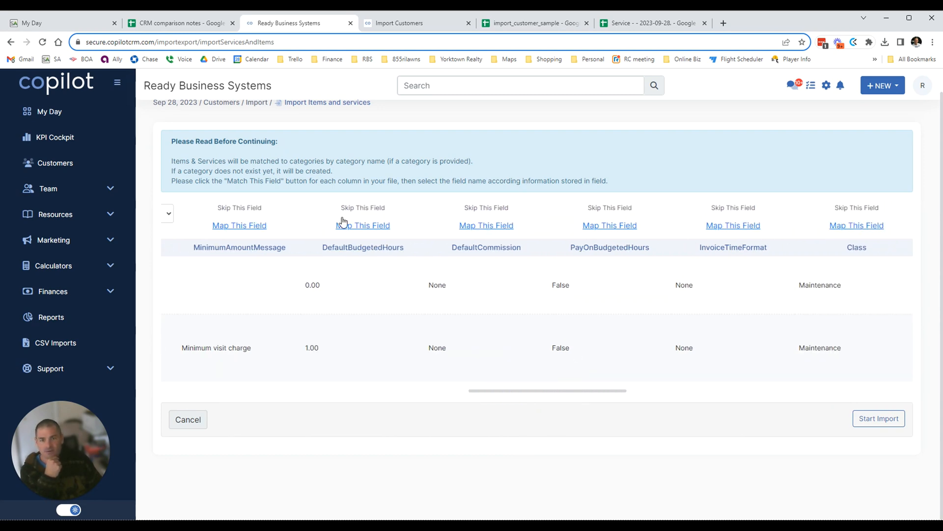
{"action": "left_click", "coordinate": [383, 213]}
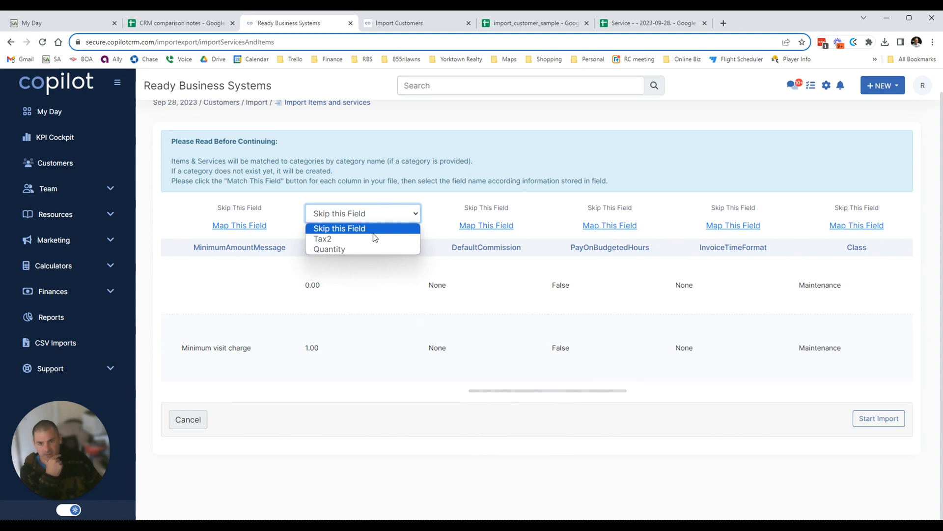
{"action": "left_click", "coordinate": [624, 395]}
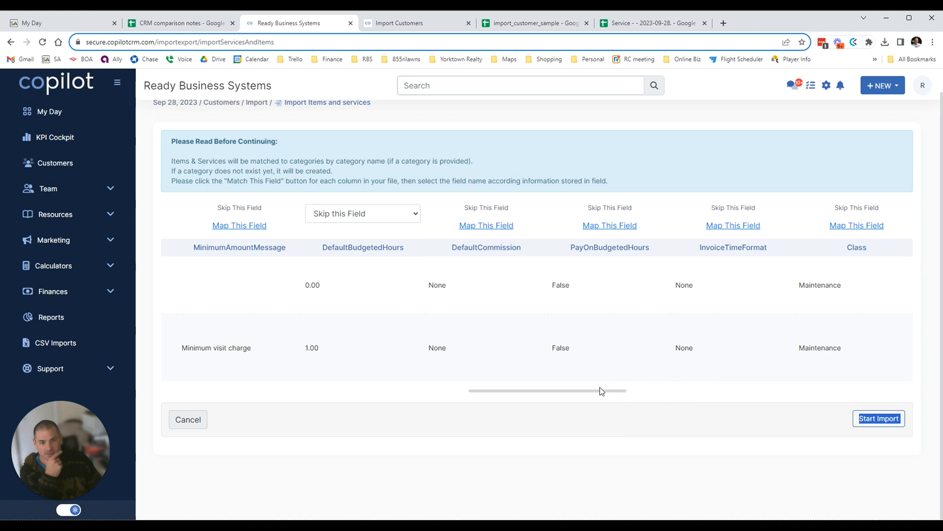
{"action": "left_click_drag", "start_coordinate": [600, 393], "coordinate": [670, 401]}
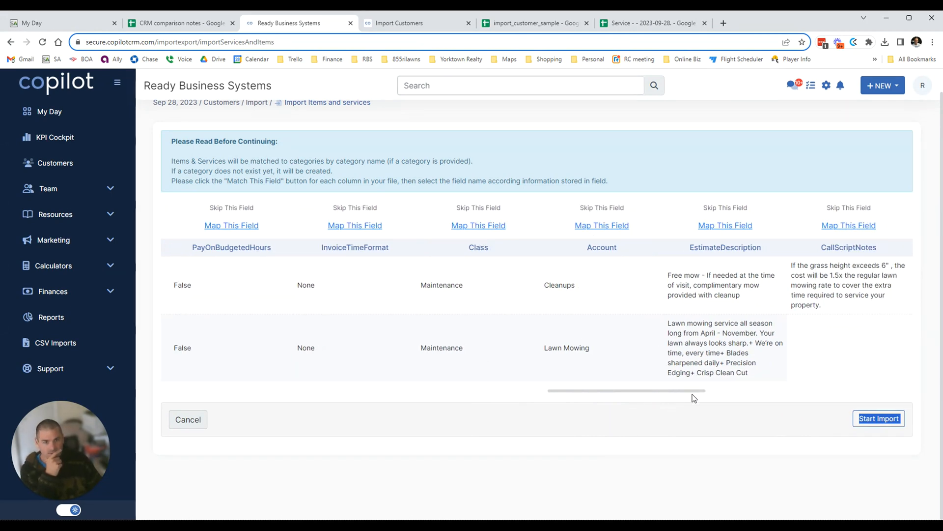
{"action": "left_click_drag", "start_coordinate": [692, 392], "coordinate": [709, 385]}
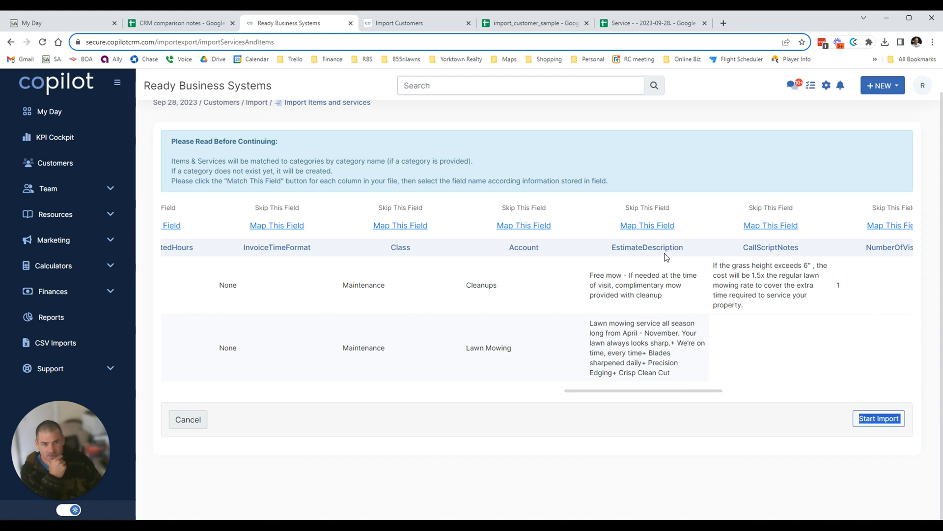
{"action": "left_click_drag", "start_coordinate": [682, 391], "coordinate": [614, 403]}
{"action": "left_click", "coordinate": [618, 391]}
{"action": "left_click", "coordinate": [587, 227]}
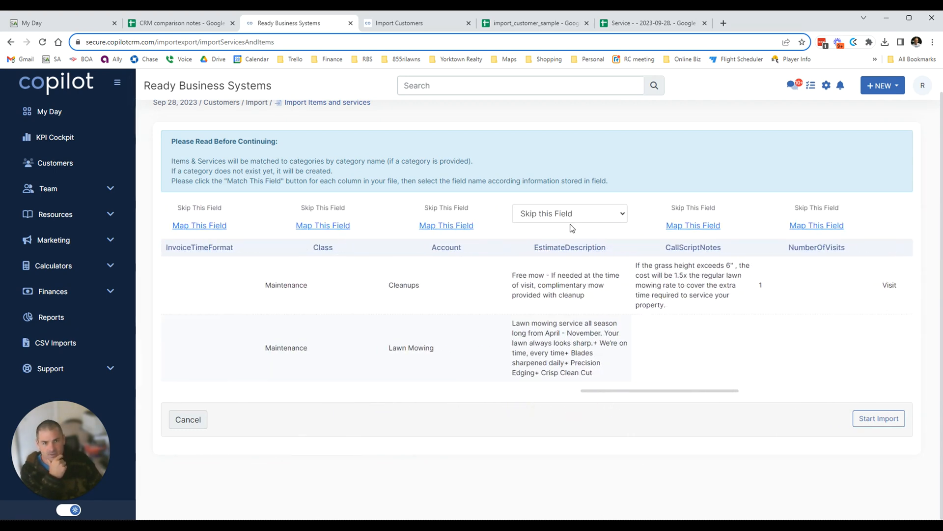
{"action": "left_click", "coordinate": [565, 213]}
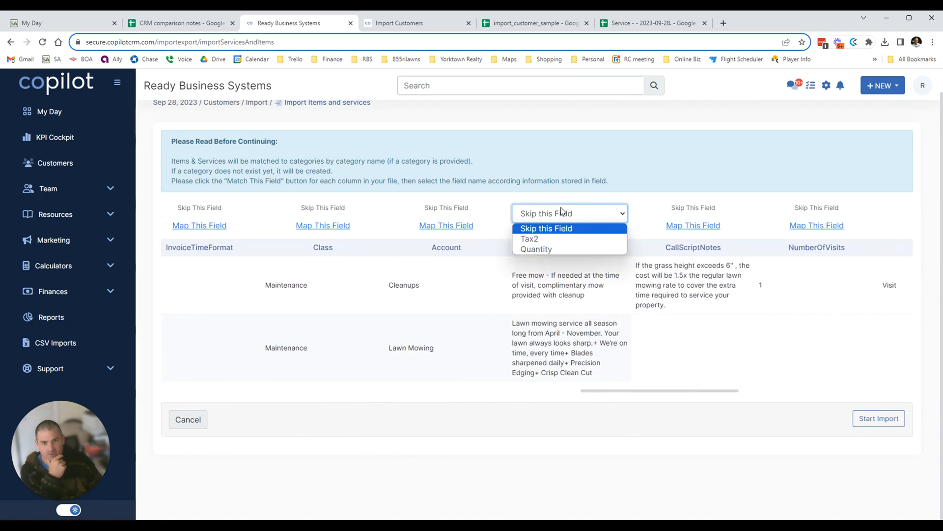
{"action": "left_click", "coordinate": [664, 395]}
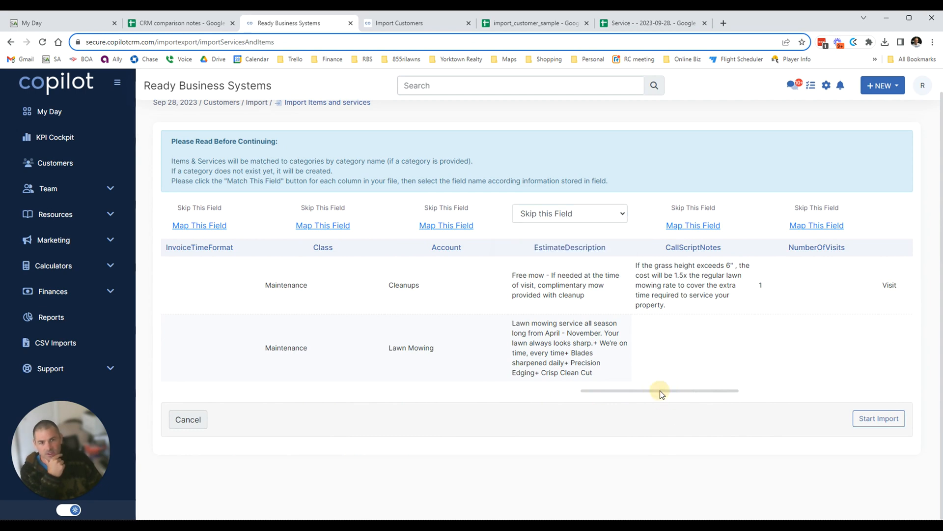
{"action": "left_click_drag", "start_coordinate": [660, 390], "coordinate": [425, 412]}
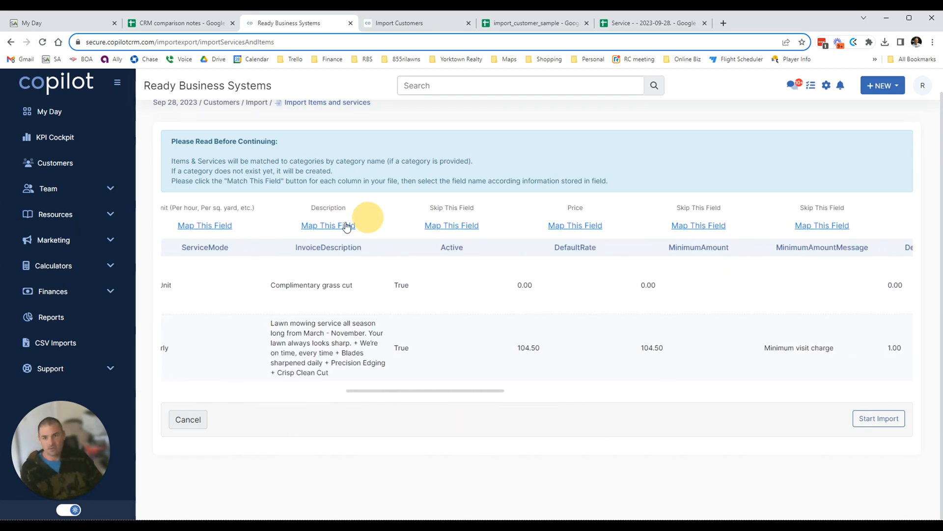
Change InvoiceDescription back to Skip this Field.
{"action": "left_click_drag", "start_coordinate": [374, 393], "coordinate": [352, 397]}
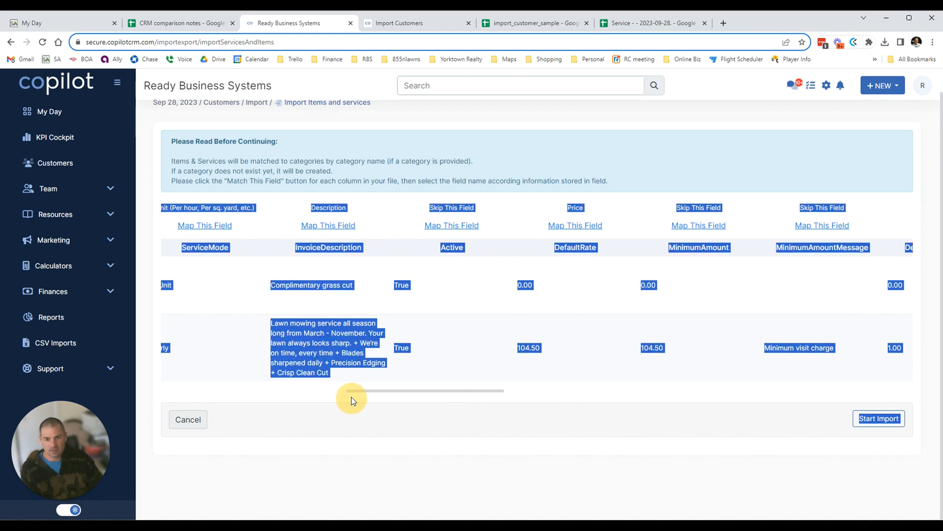
{"action": "left_click_drag", "start_coordinate": [408, 391], "coordinate": [382, 426]}
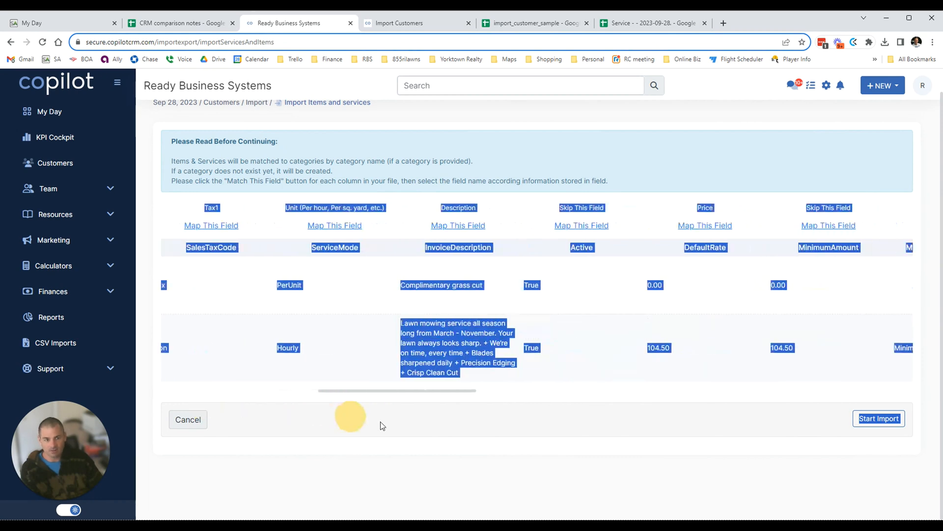
{"action": "left_click", "coordinate": [450, 226]}
{"action": "left_click", "coordinate": [456, 211]}
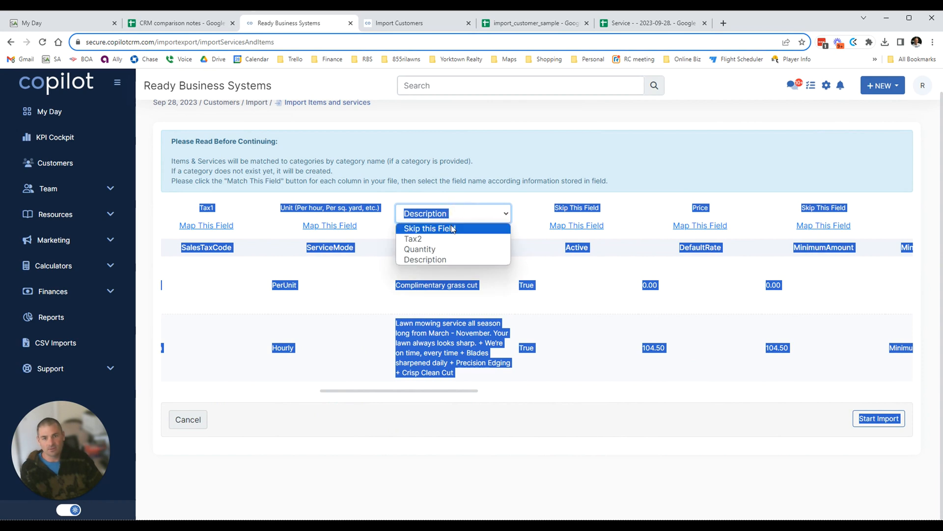
{"action": "left_click", "coordinate": [453, 229]}
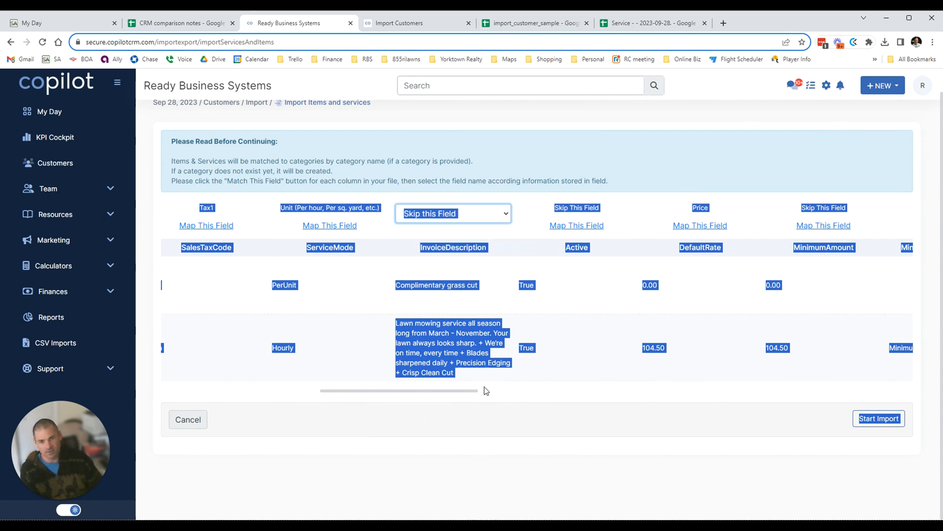
{"action": "left_click", "coordinate": [530, 387]}
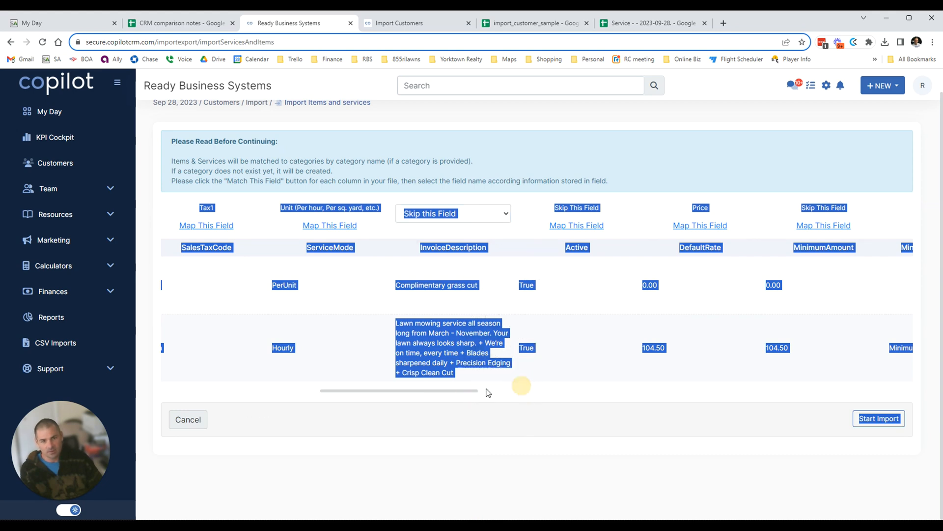
{"action": "left_click_drag", "start_coordinate": [476, 392], "coordinate": [724, 399]}
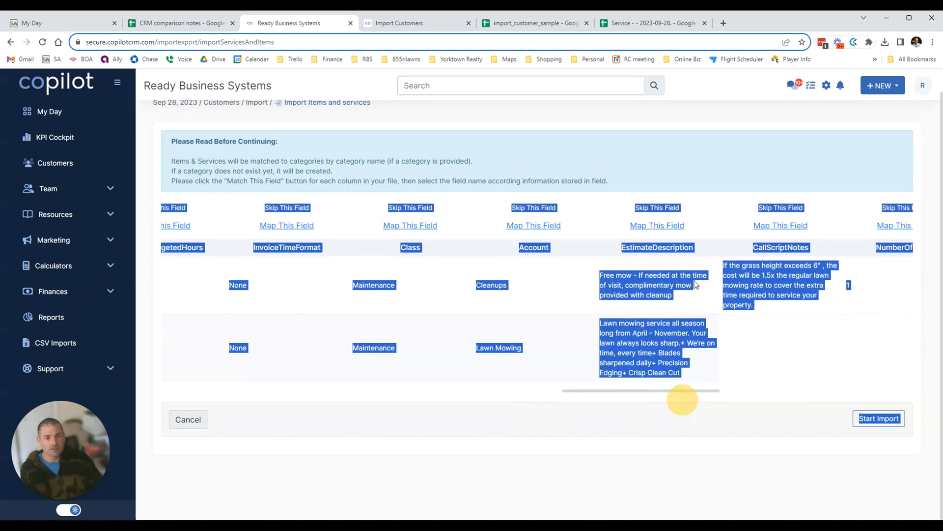
Map the EstimateDescription column to Description instead.
{"action": "left_click", "coordinate": [661, 227]}
{"action": "left_click", "coordinate": [661, 214]}
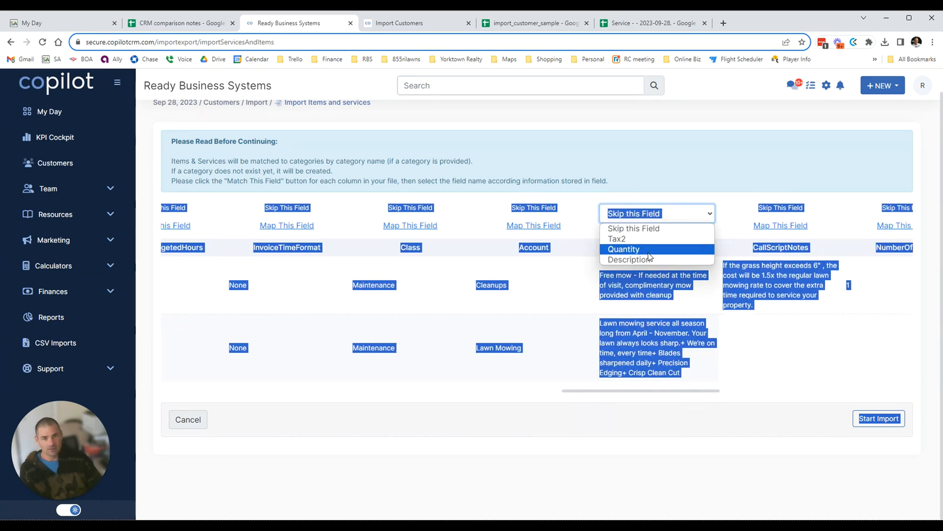
{"action": "left_click", "coordinate": [649, 258]}
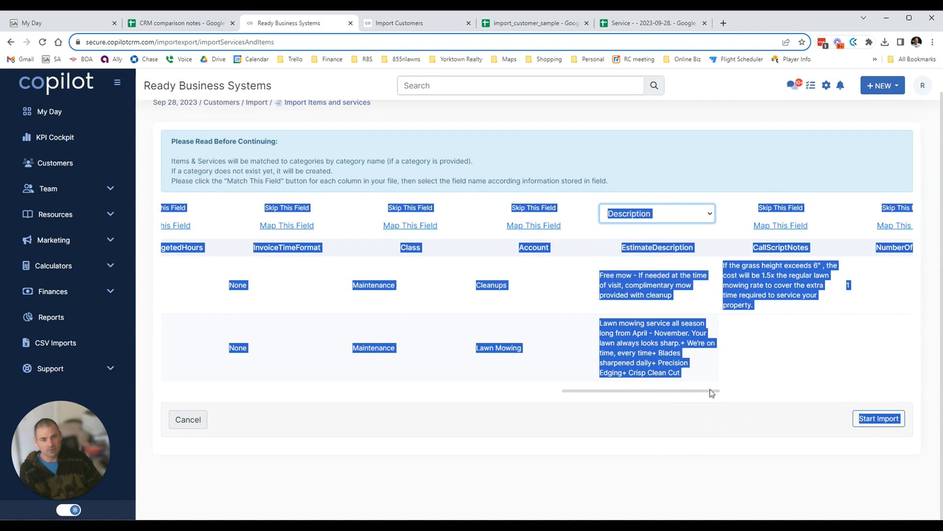
{"action": "left_click_drag", "start_coordinate": [710, 390], "coordinate": [779, 394]}
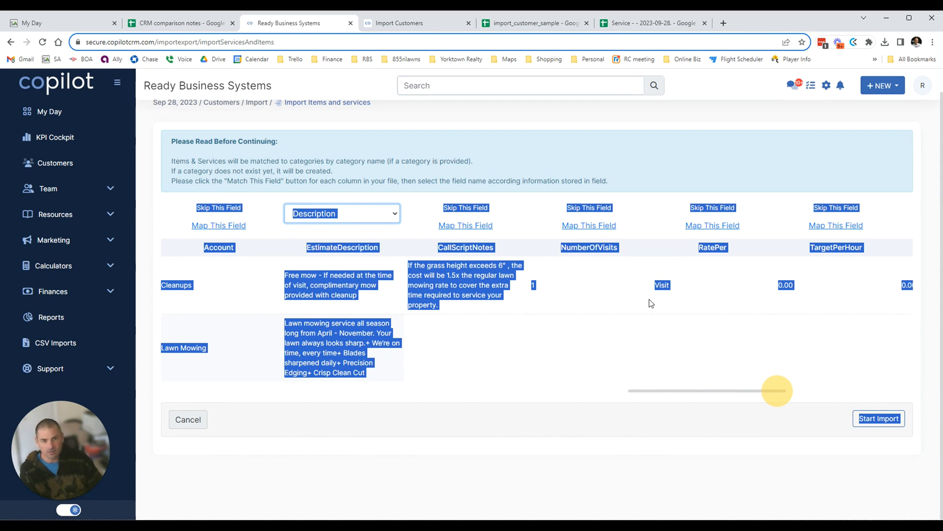
Map NumberOfVisits to Quantity and review the remaining skipped columns.
{"action": "left_click", "coordinate": [589, 225]}
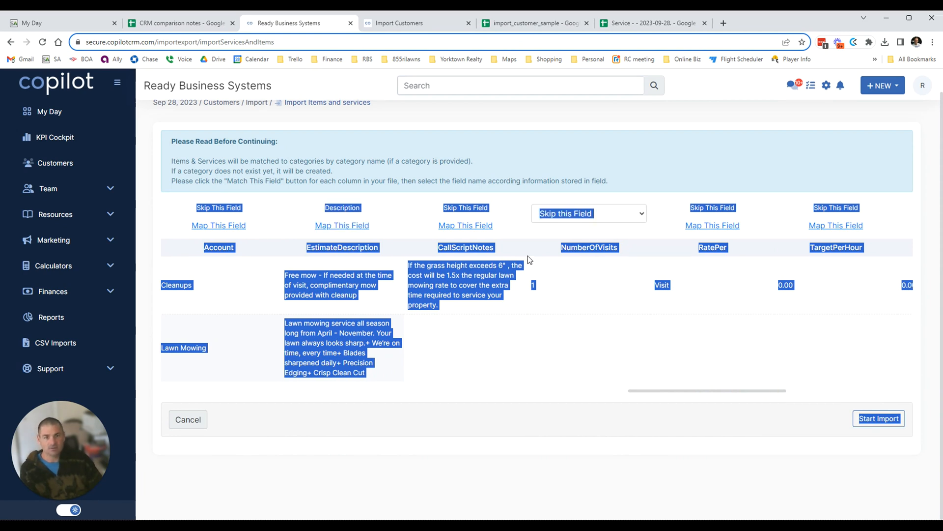
{"action": "left_click", "coordinate": [600, 221]}
{"action": "left_click", "coordinate": [586, 249]}
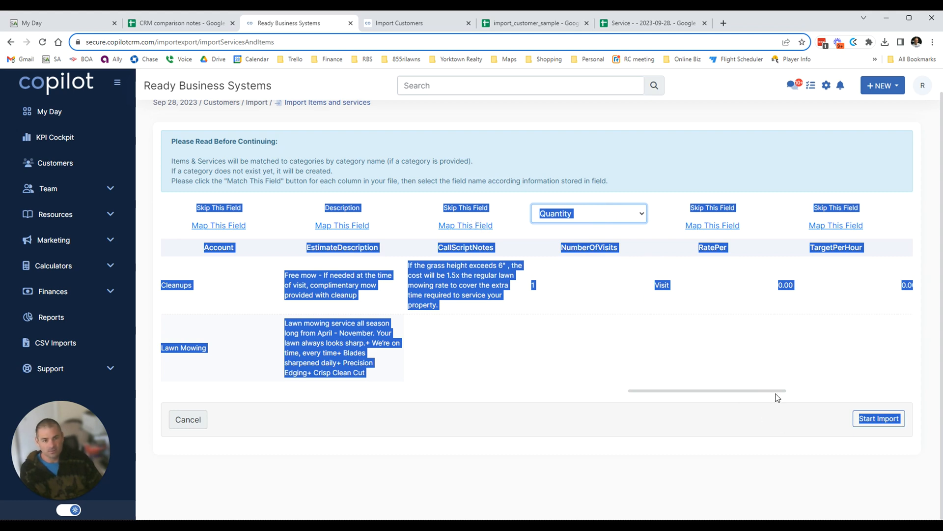
{"action": "left_click_drag", "start_coordinate": [777, 394], "coordinate": [921, 404]}
{"action": "left_click", "coordinate": [780, 363]}
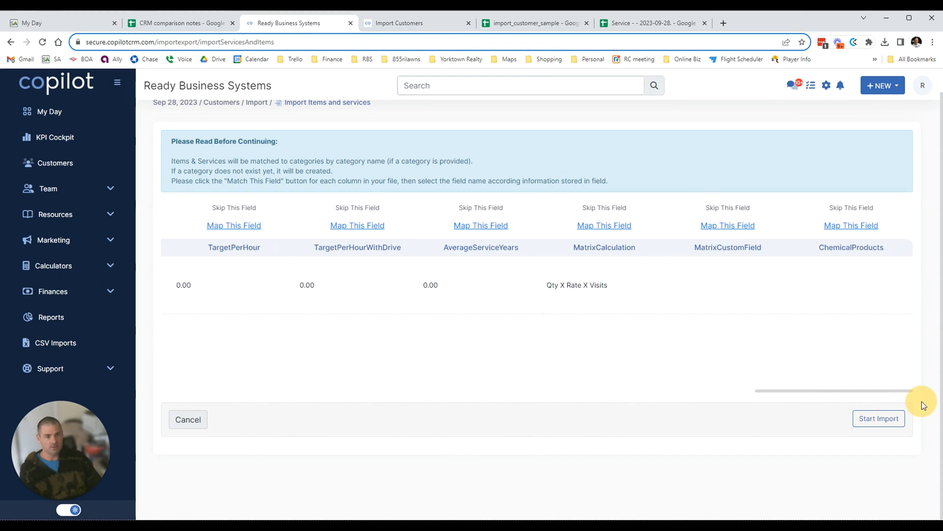
Start the items and services import and open the Items & Services page from the success message.
{"action": "left_click", "coordinate": [876, 422]}
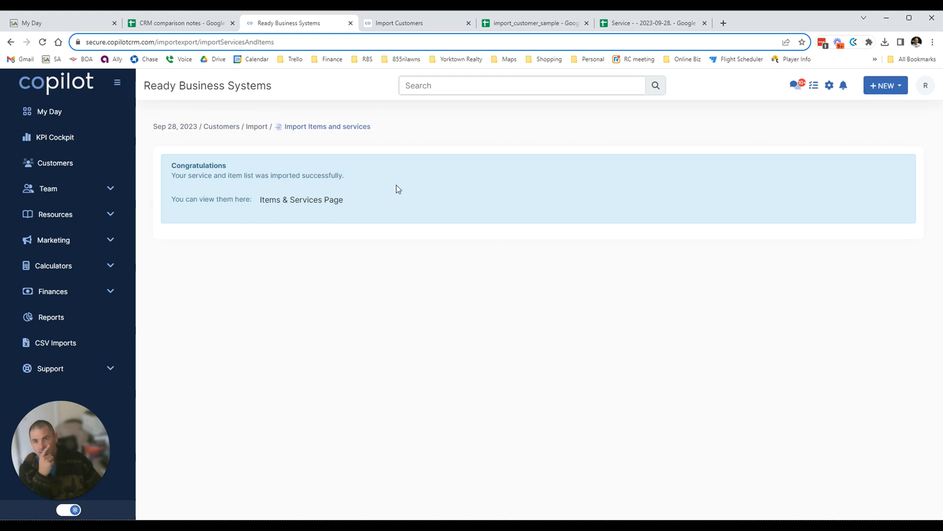
{"action": "left_click_drag", "start_coordinate": [236, 173], "coordinate": [375, 174]}
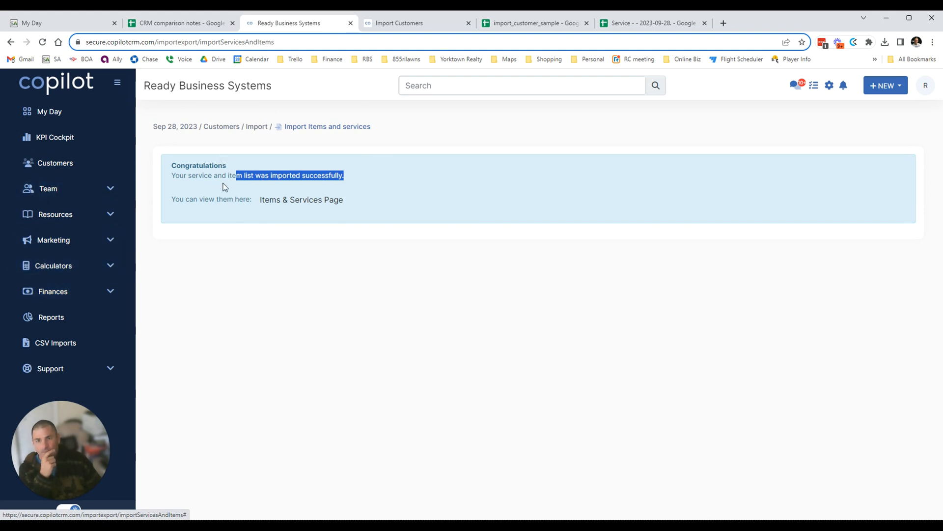
{"action": "left_click", "coordinate": [276, 200]}
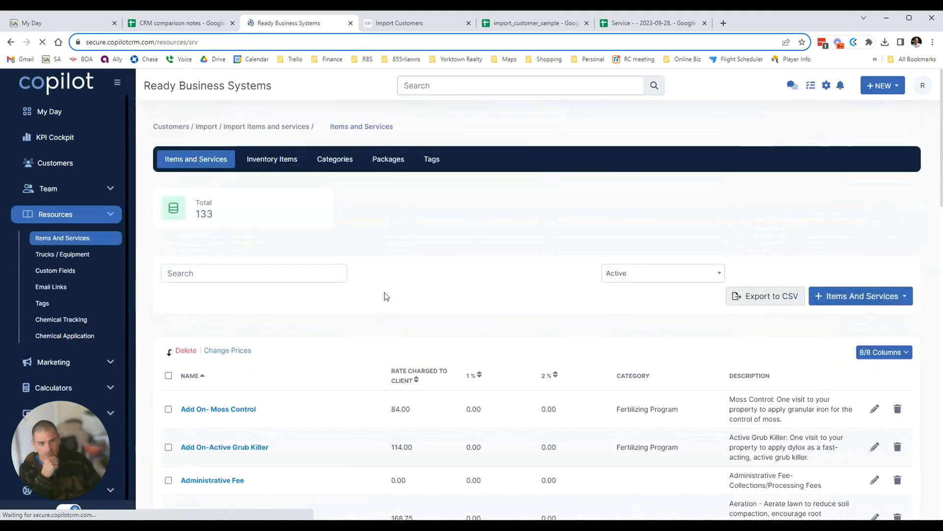
Browse the imported items list, including page 3, confirming 133 items total.
{"action": "scroll", "coordinate": [559, 411], "scroll_direction": "down", "scroll_amount": 4}
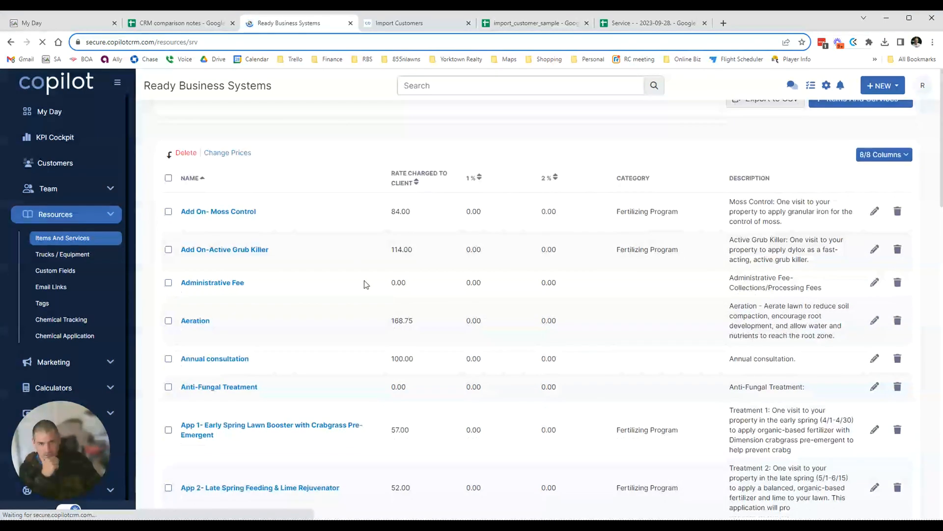
{"action": "scroll", "coordinate": [314, 311], "scroll_direction": "down", "scroll_amount": 6}
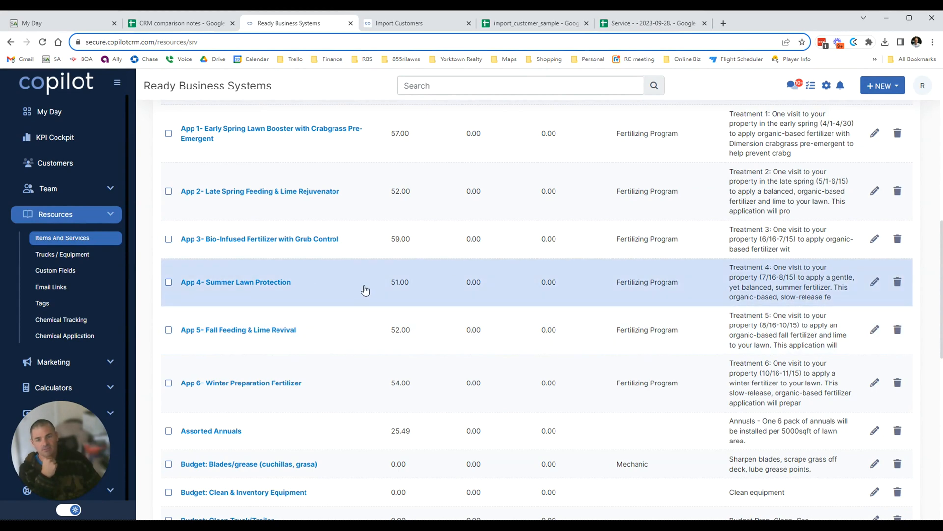
{"action": "scroll", "coordinate": [393, 298], "scroll_direction": "down", "scroll_amount": 6}
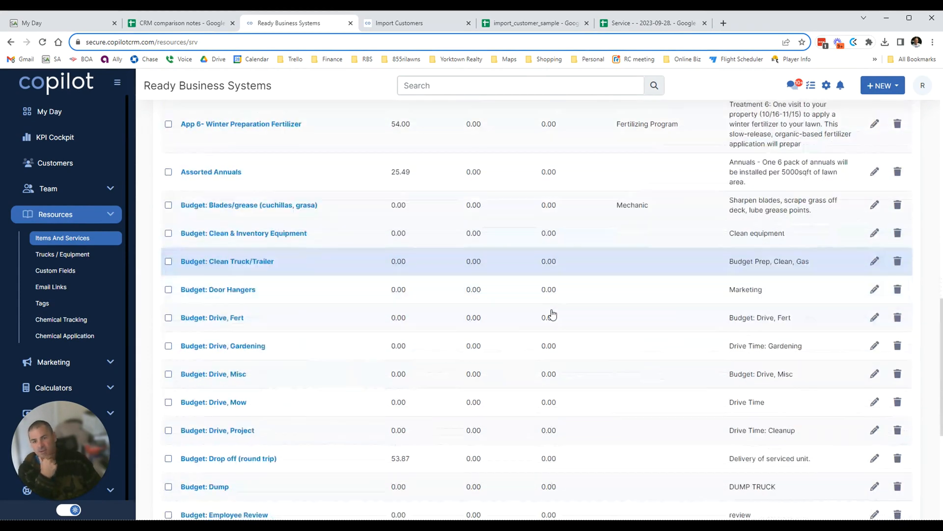
{"action": "scroll", "coordinate": [387, 356], "scroll_direction": "down", "scroll_amount": 4}
{"action": "scroll", "coordinate": [499, 366], "scroll_direction": "up", "scroll_amount": 7}
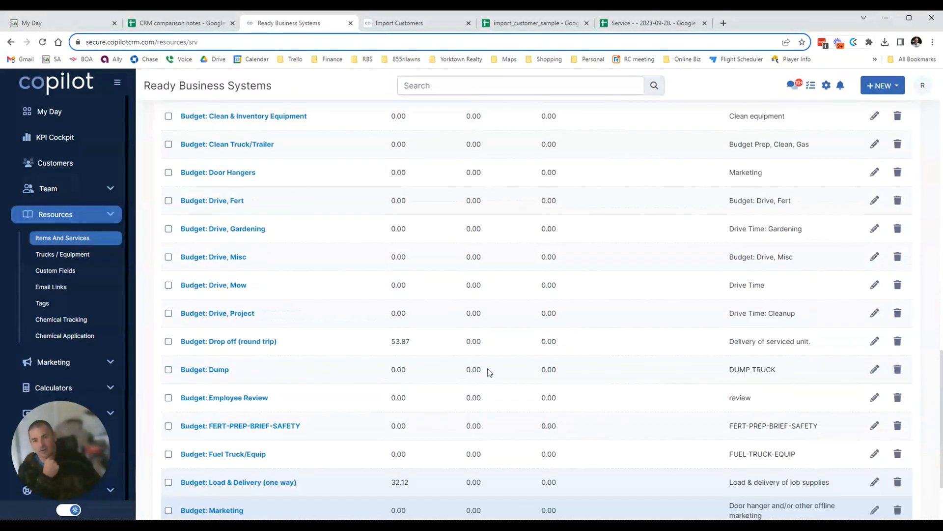
{"action": "scroll", "coordinate": [488, 384], "scroll_direction": "up", "scroll_amount": 12}
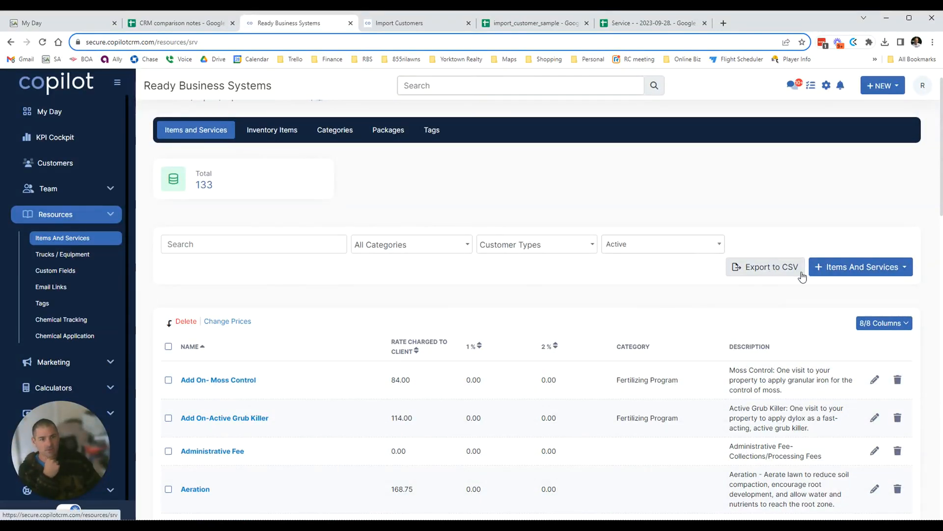
{"action": "scroll", "coordinate": [388, 329], "scroll_direction": "down", "scroll_amount": 15}
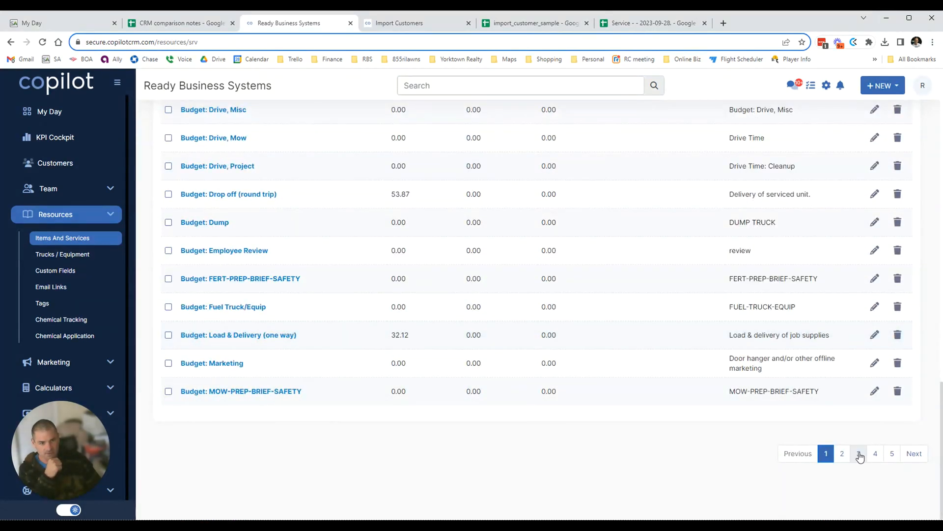
{"action": "left_click", "coordinate": [859, 454]}
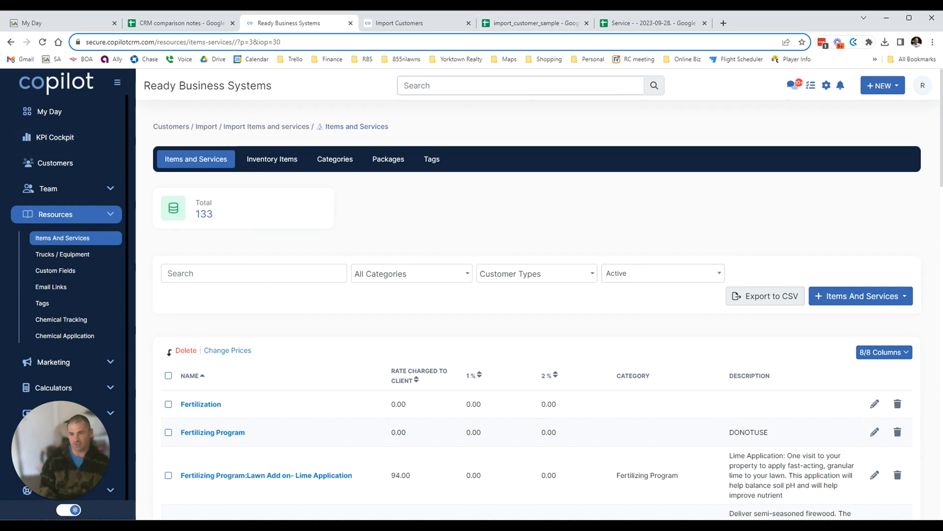
{"action": "left_click_drag", "start_coordinate": [46, 485], "coordinate": [802, 452]}
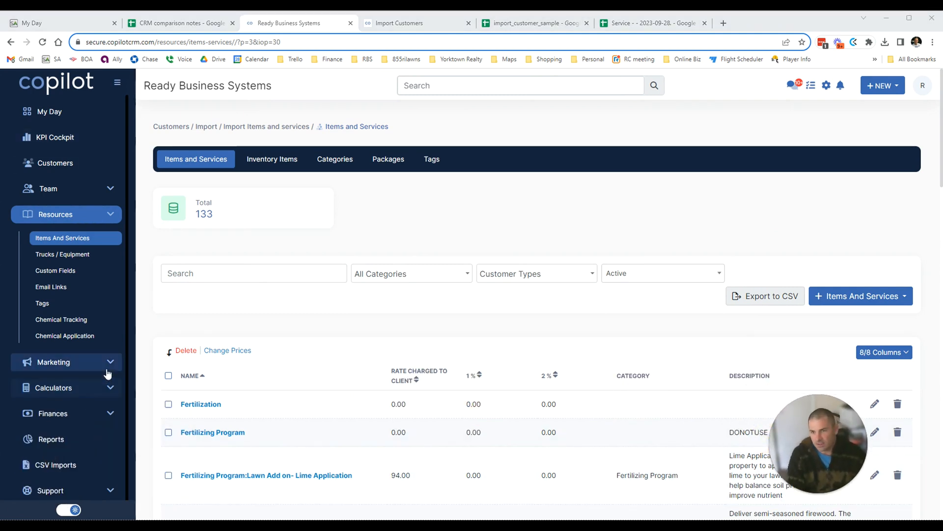
{"action": "left_click", "coordinate": [111, 216]}
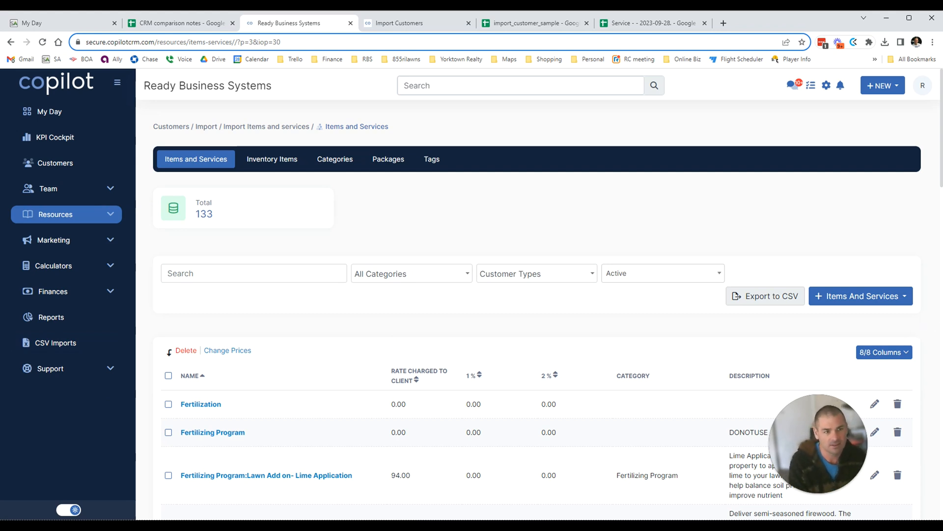
Start Import Customers from CSV Imports and load the Clients 2023-09-28 export file.
{"action": "left_click", "coordinate": [75, 353]}
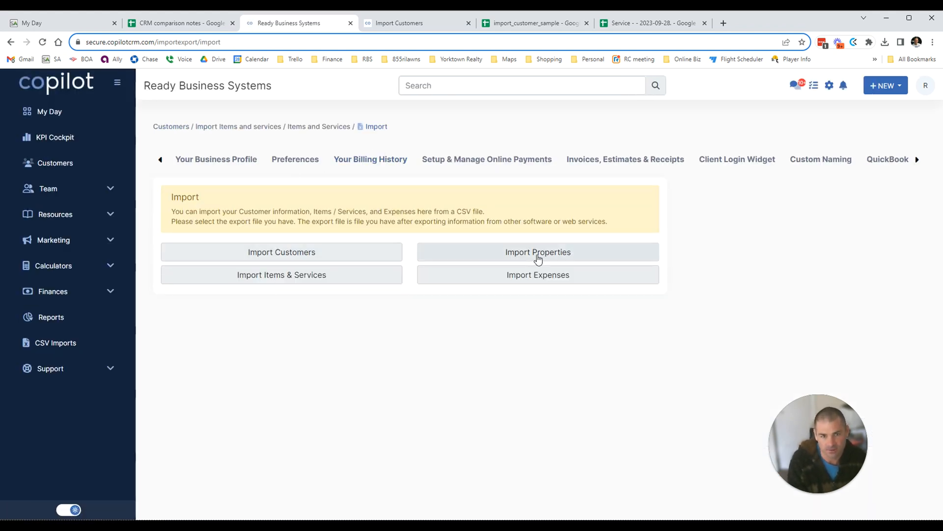
{"action": "left_click", "coordinate": [312, 252]}
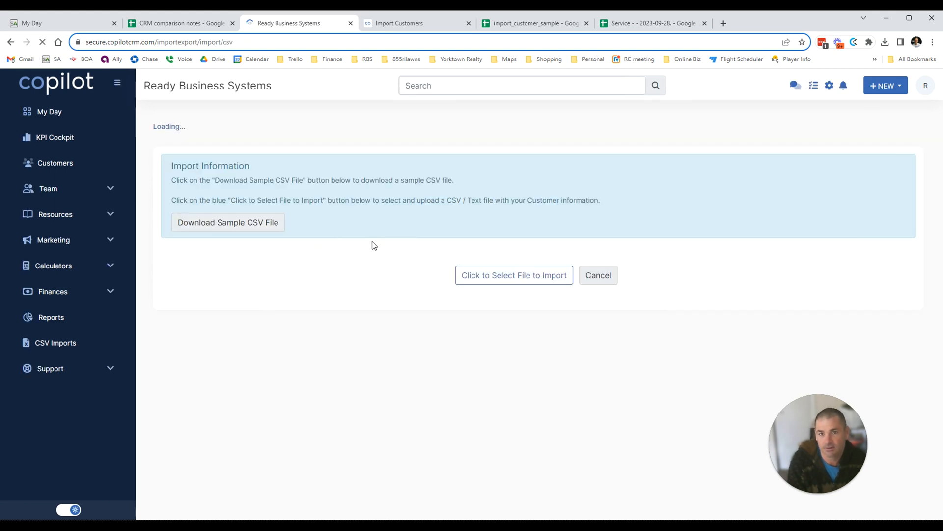
{"action": "left_click_drag", "start_coordinate": [282, 182], "coordinate": [348, 176]}
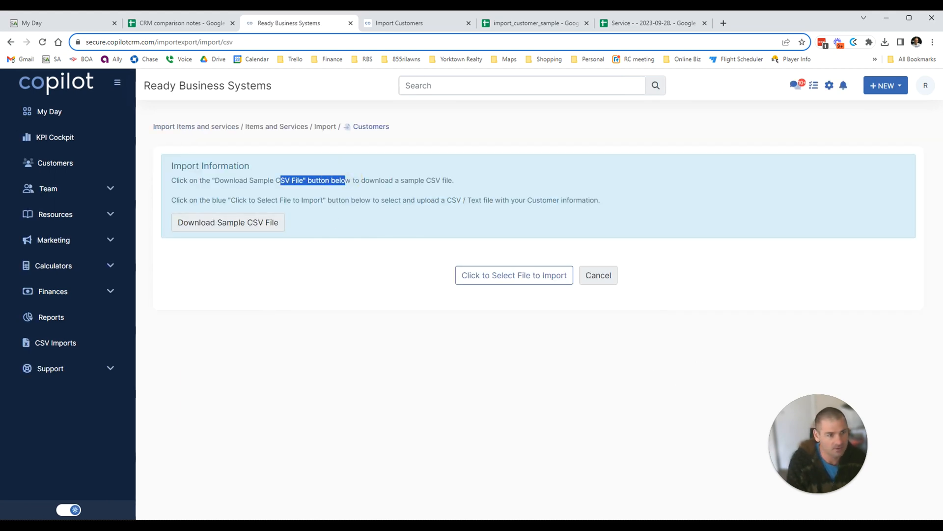
{"action": "left_click", "coordinate": [516, 276]}
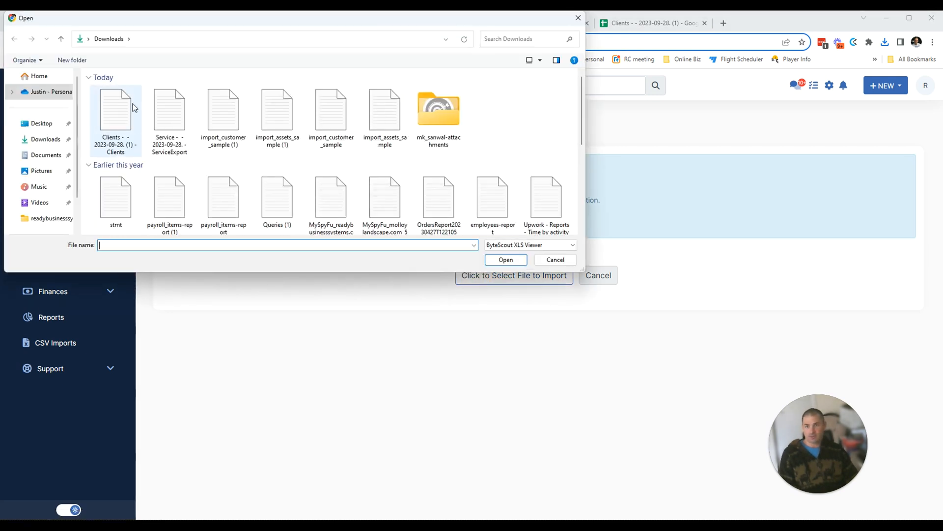
{"action": "left_click", "coordinate": [109, 111]}
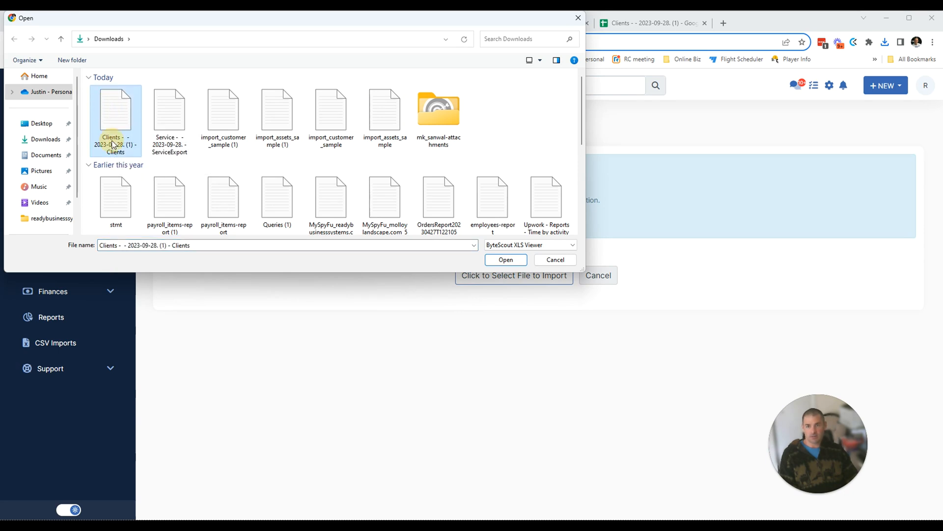
{"action": "left_click", "coordinate": [514, 263]}
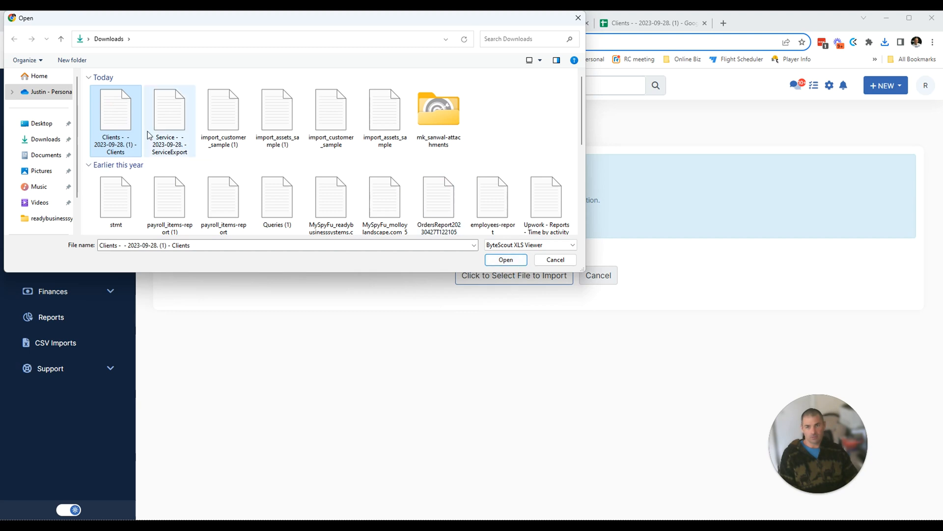
{"action": "left_click", "coordinate": [511, 258]}
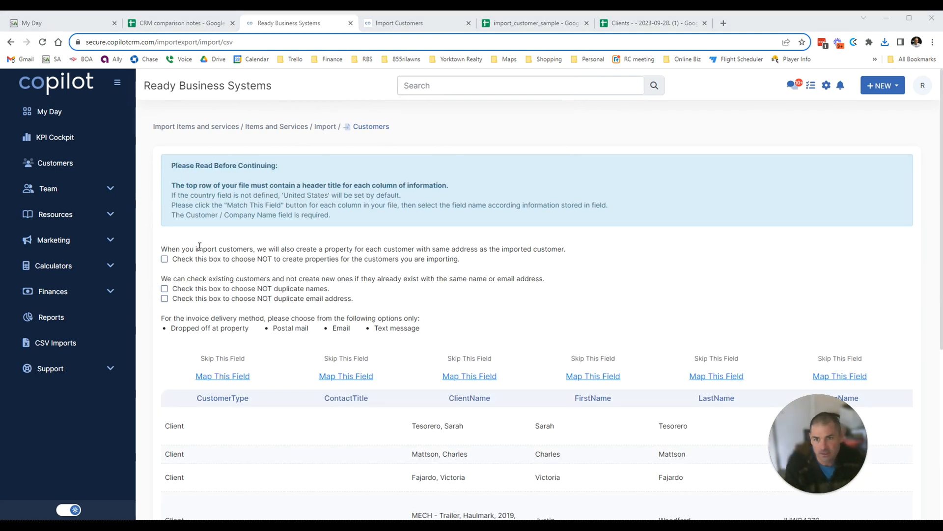
Review the import notes and leave 'NOT duplicate email address' unchecked after trying it.
{"action": "left_click", "coordinate": [180, 259]}
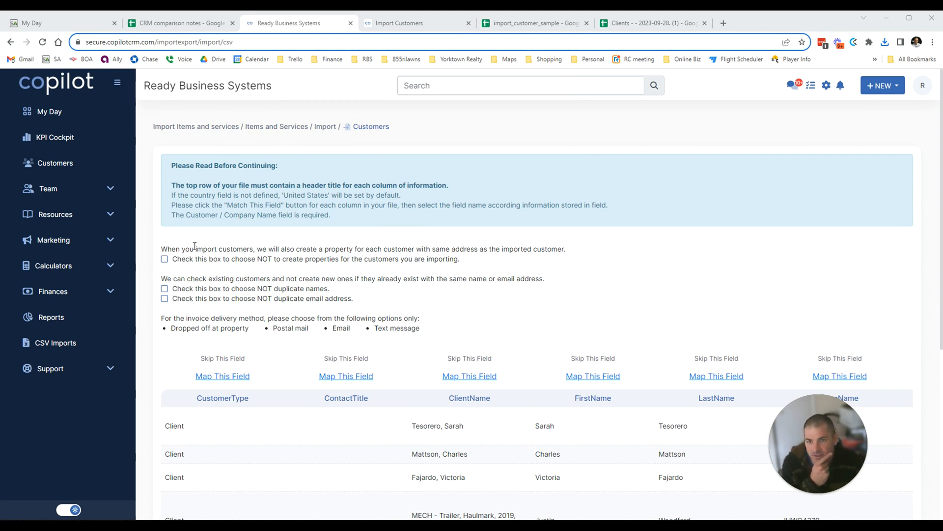
{"action": "left_click_drag", "start_coordinate": [194, 249], "coordinate": [518, 254]}
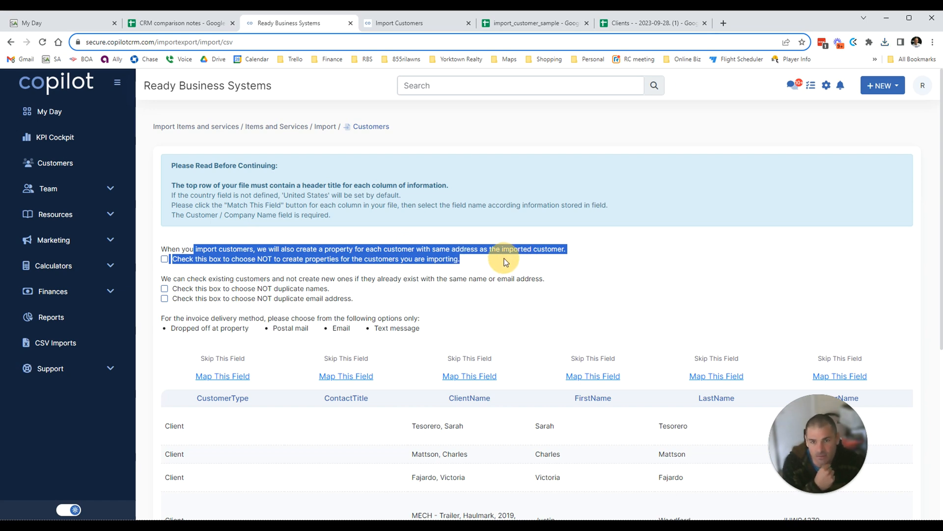
{"action": "left_click", "coordinate": [679, 259]}
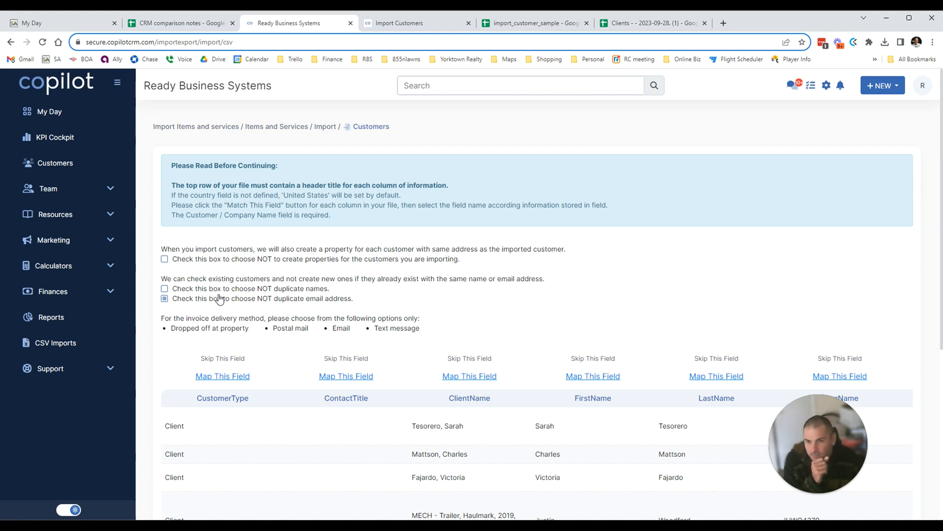
{"action": "left_click", "coordinate": [167, 299]}
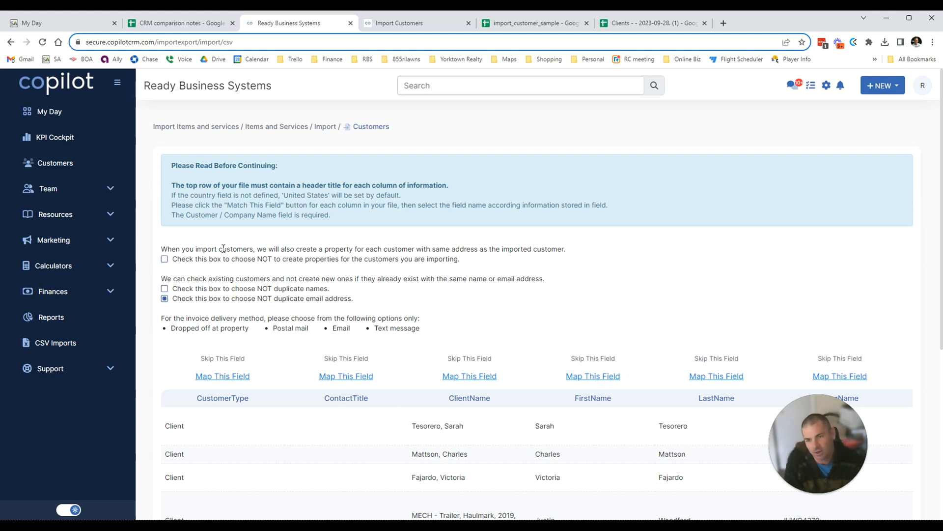
{"action": "left_click", "coordinate": [165, 298]}
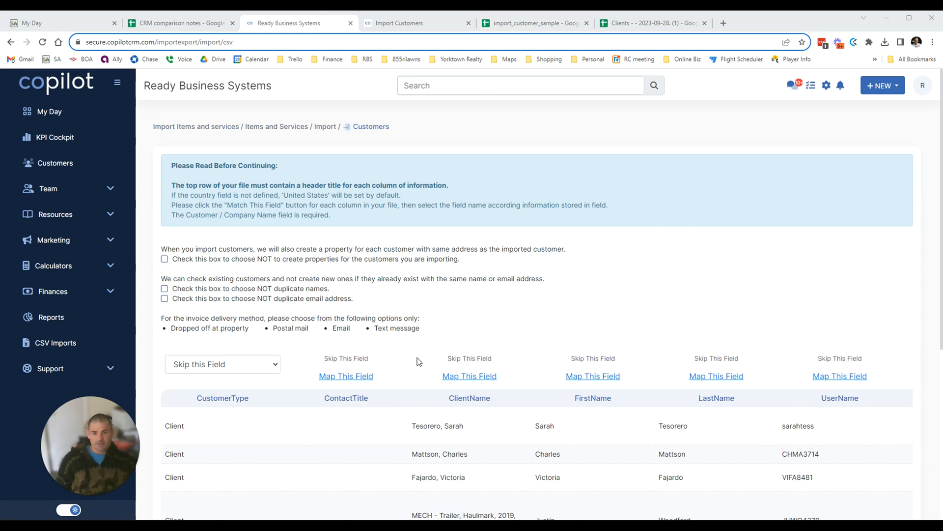
Leave CustomerType unmapped and map ClientName to Customer Name.
{"action": "left_click", "coordinate": [233, 369]}
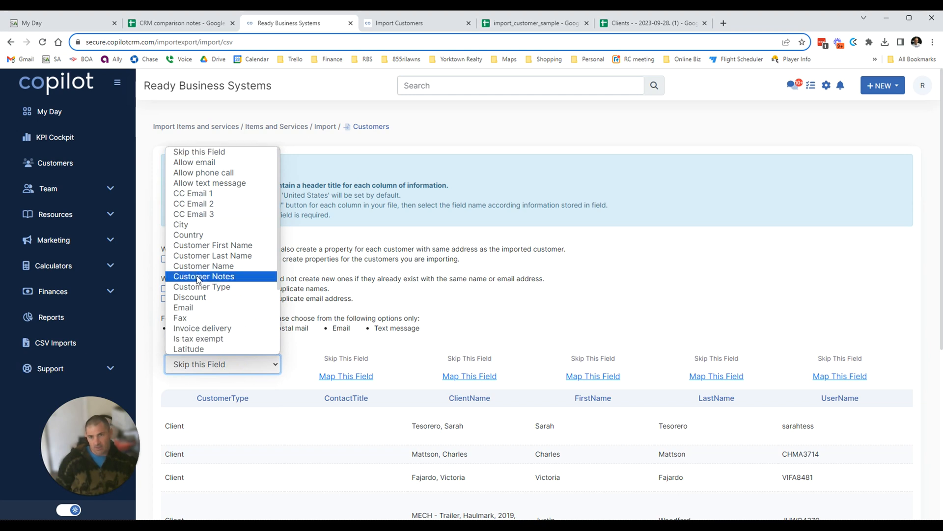
{"action": "scroll", "coordinate": [210, 268], "scroll_direction": "down", "scroll_amount": 3}
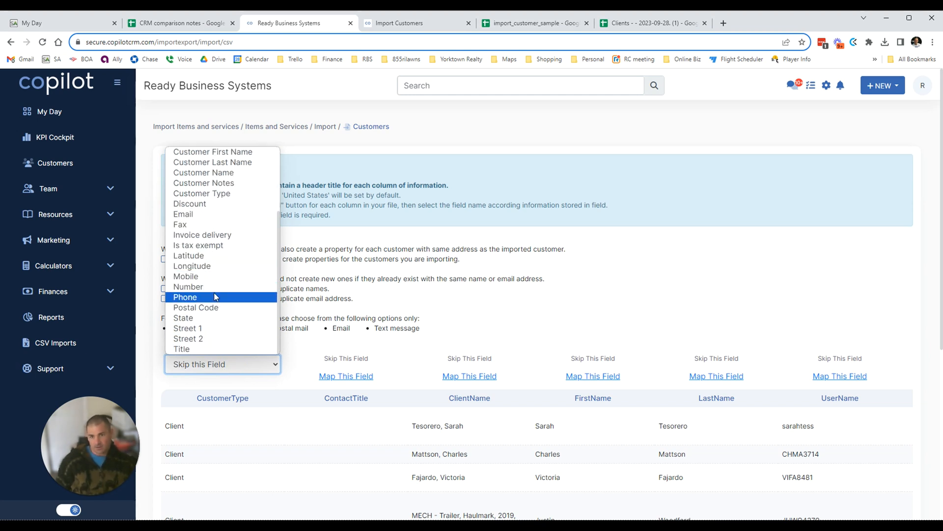
{"action": "scroll", "coordinate": [215, 290], "scroll_direction": "up", "scroll_amount": 3}
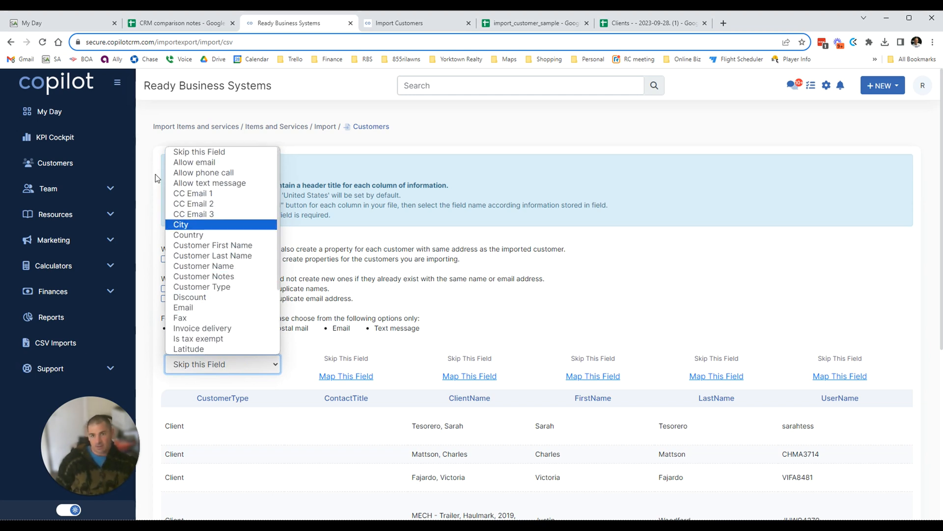
{"action": "left_click", "coordinate": [228, 153]}
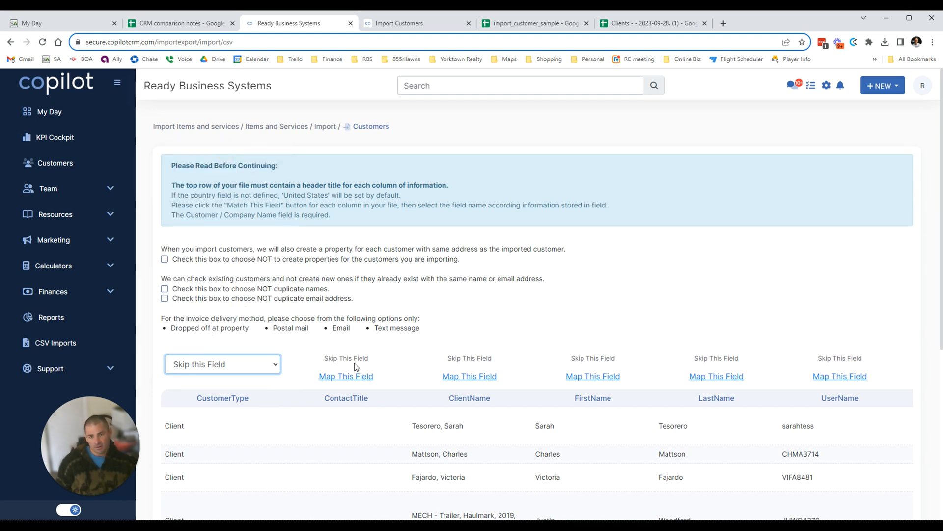
{"action": "left_click", "coordinate": [470, 376]}
{"action": "left_click", "coordinate": [488, 362]}
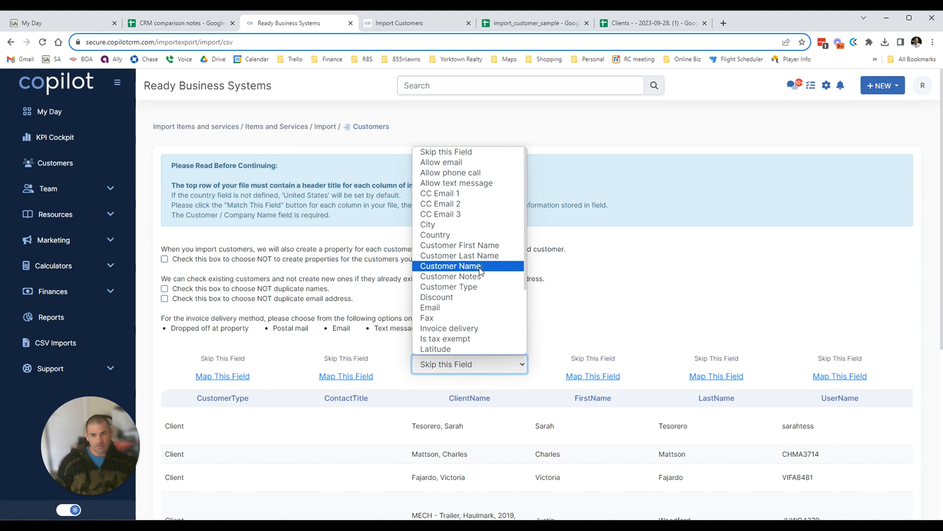
{"action": "left_click", "coordinate": [480, 269]}
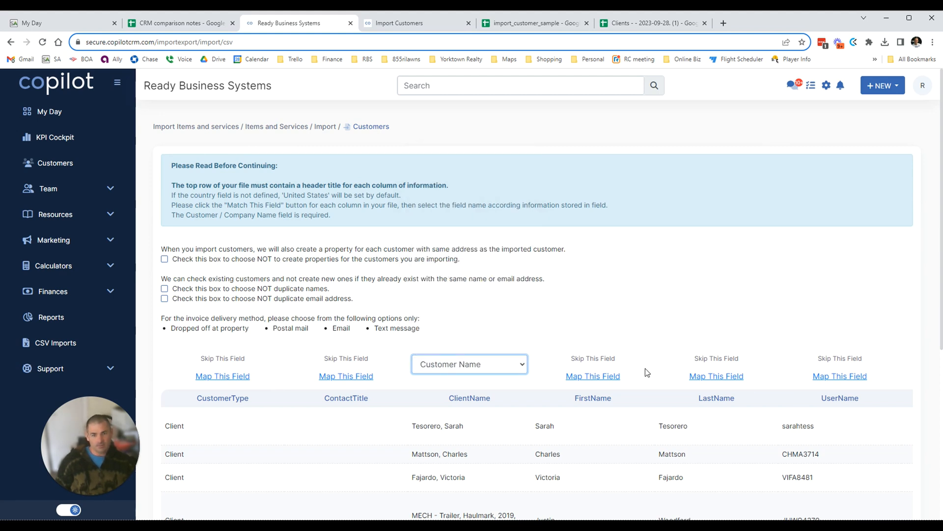
Map FirstName to Customer First Name and LastName to Customer Last Name.
{"action": "left_click", "coordinate": [607, 377]}
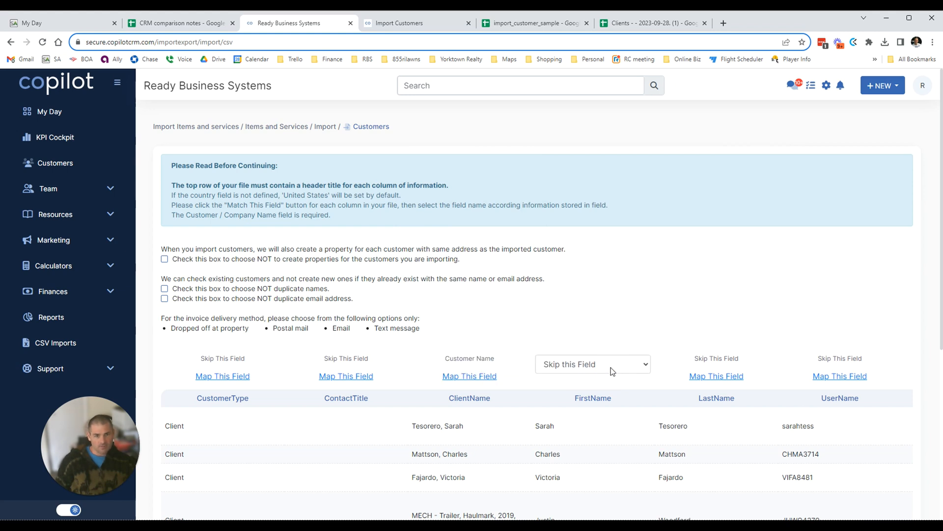
{"action": "left_click", "coordinate": [613, 371]}
{"action": "left_click", "coordinate": [615, 244]}
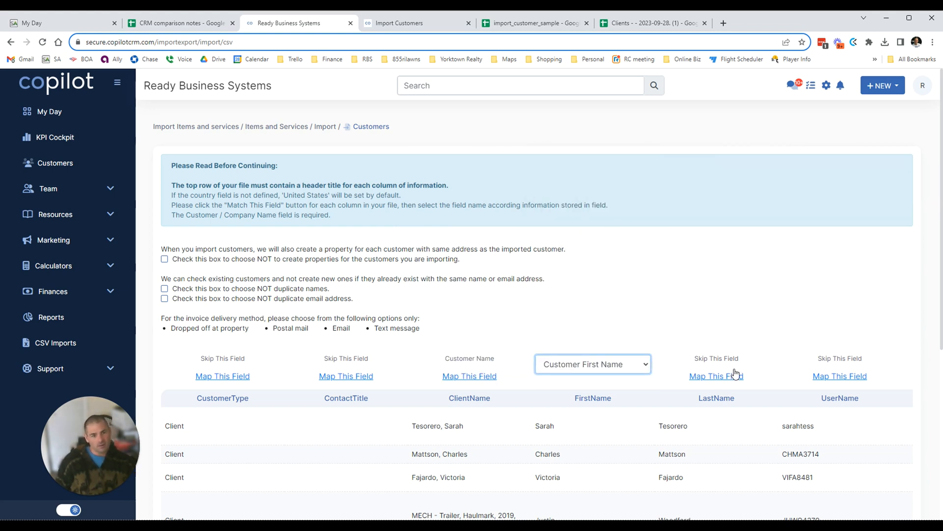
{"action": "left_click", "coordinate": [714, 376]}
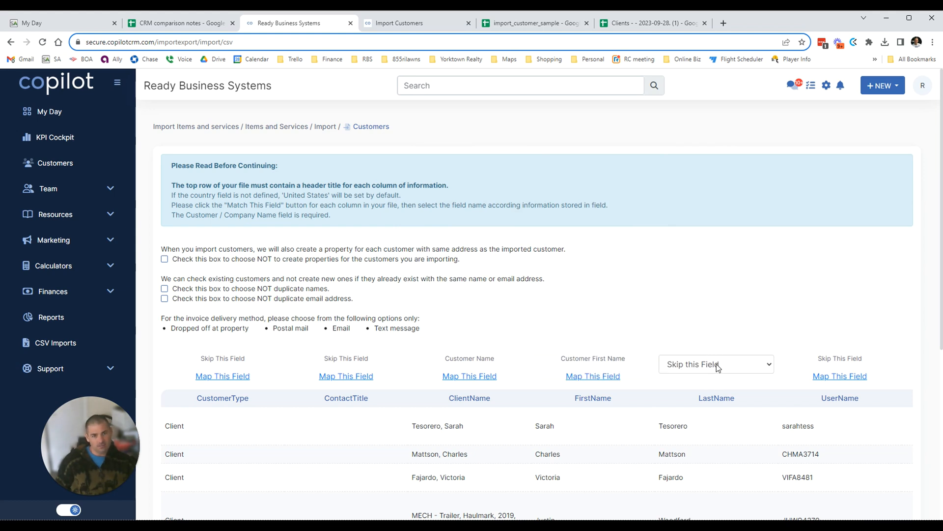
{"action": "left_click", "coordinate": [714, 363]}
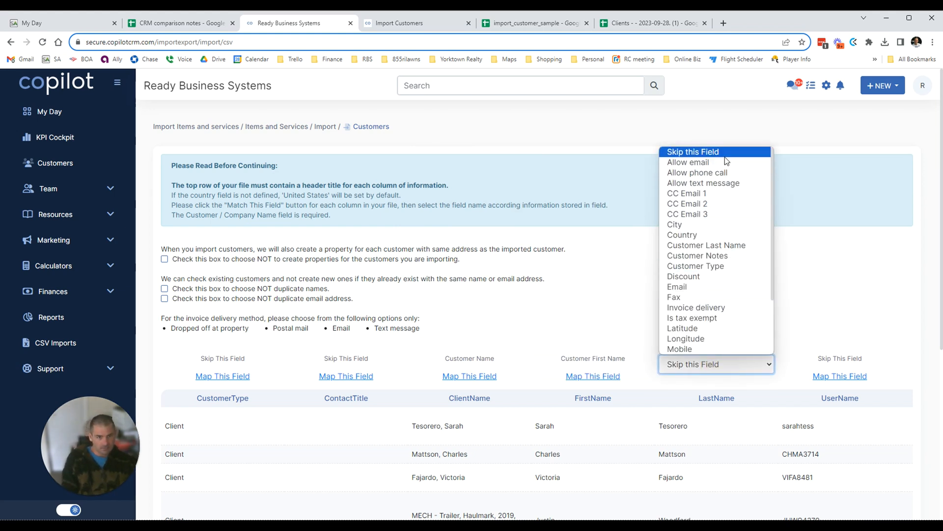
{"action": "left_click", "coordinate": [740, 245]}
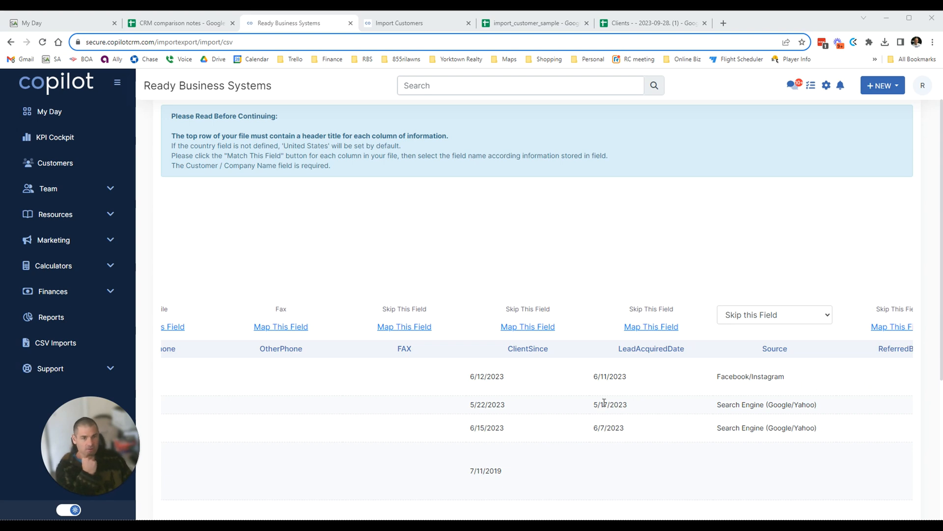
{"action": "left_click", "coordinate": [817, 313]}
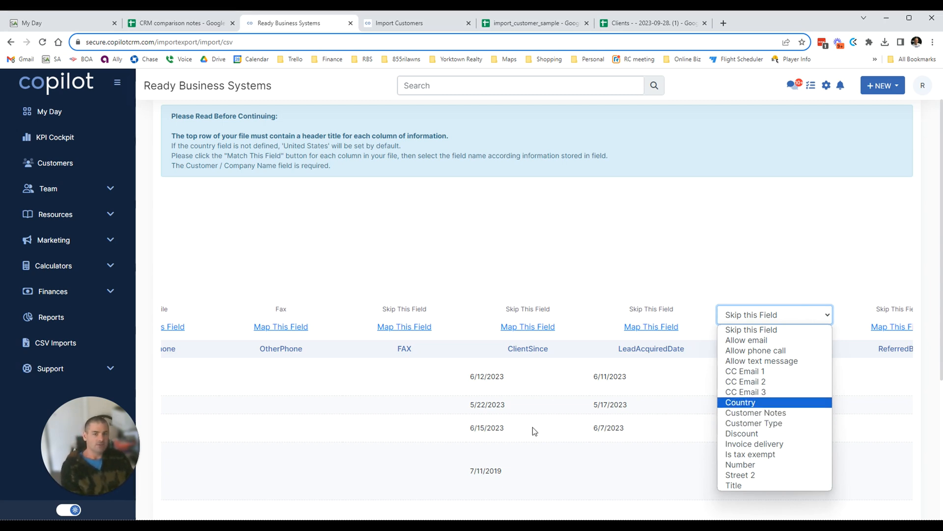
{"action": "left_click_drag", "start_coordinate": [476, 376], "coordinate": [701, 246]}
{"action": "left_click", "coordinate": [688, 229]}
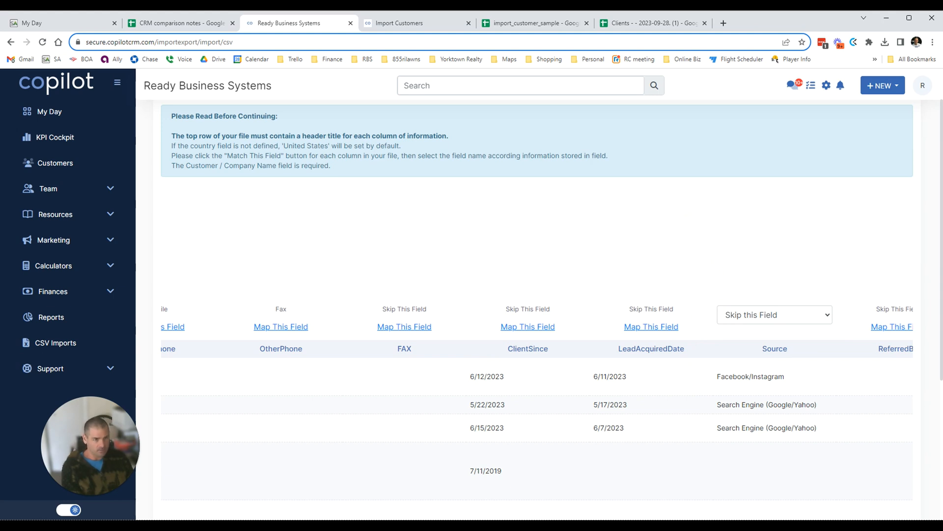
{"action": "scroll", "coordinate": [537, 393], "scroll_direction": "right", "scroll_amount": 10}
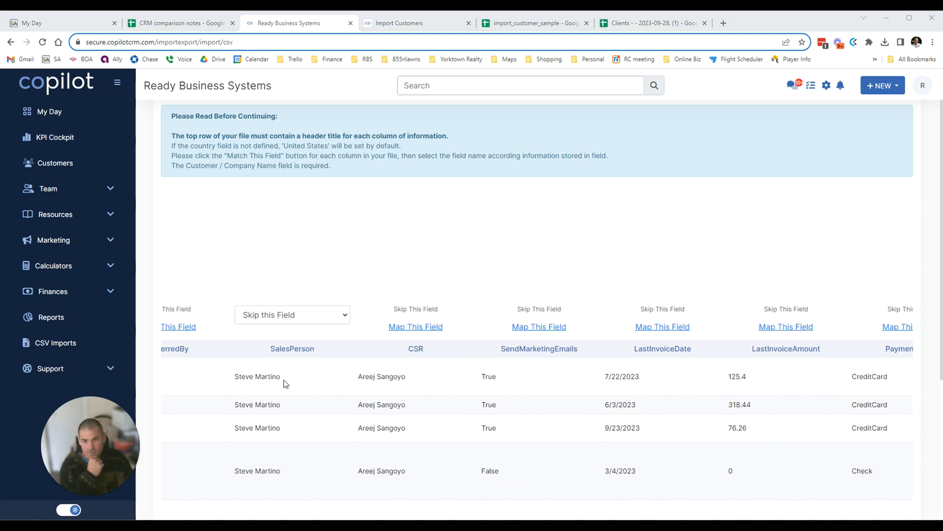
{"action": "left_click", "coordinate": [290, 322]}
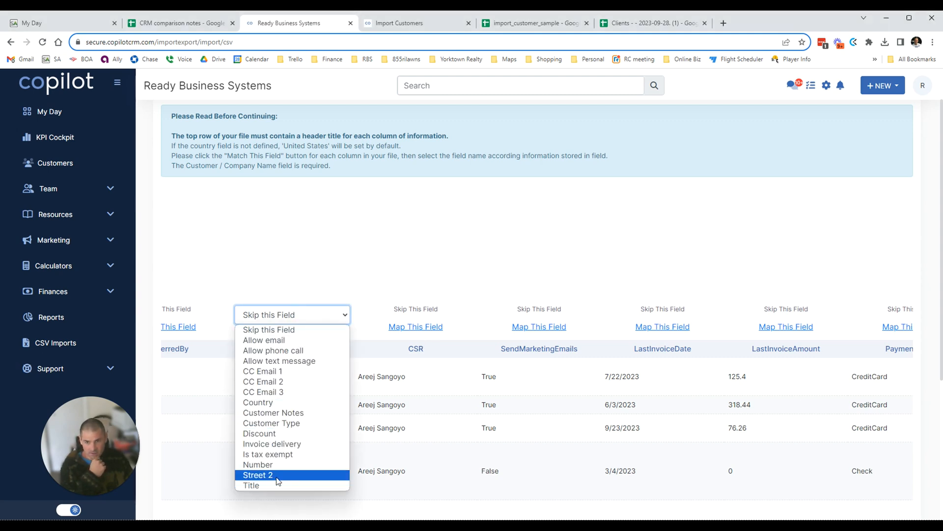
{"action": "left_click", "coordinate": [499, 236]}
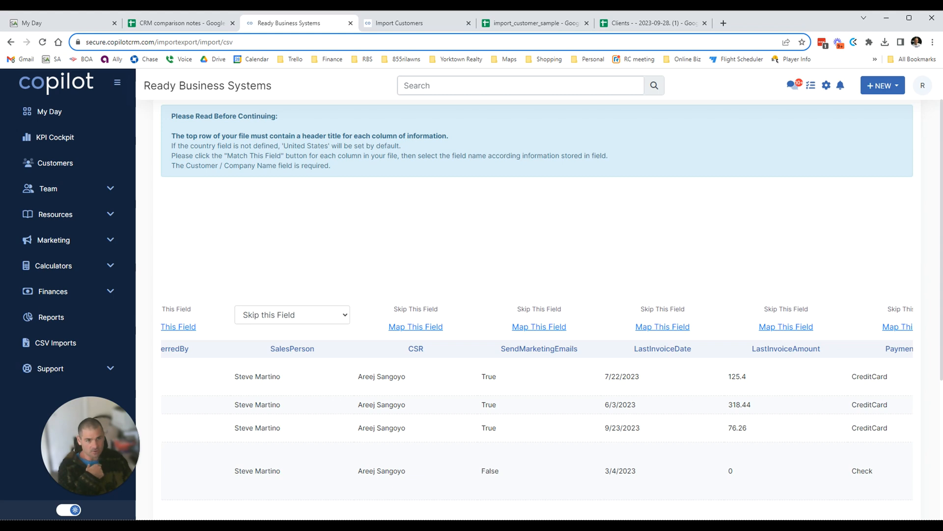
Map the InvoiceDelivery column to Invoice delivery.
{"action": "scroll", "coordinate": [732, 250], "scroll_direction": "right", "scroll_amount": 10}
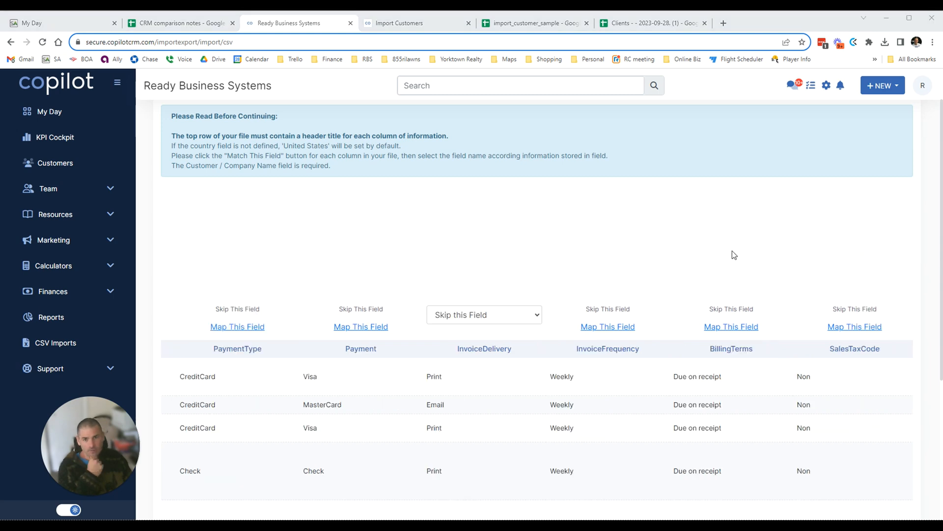
{"action": "left_click", "coordinate": [483, 317]}
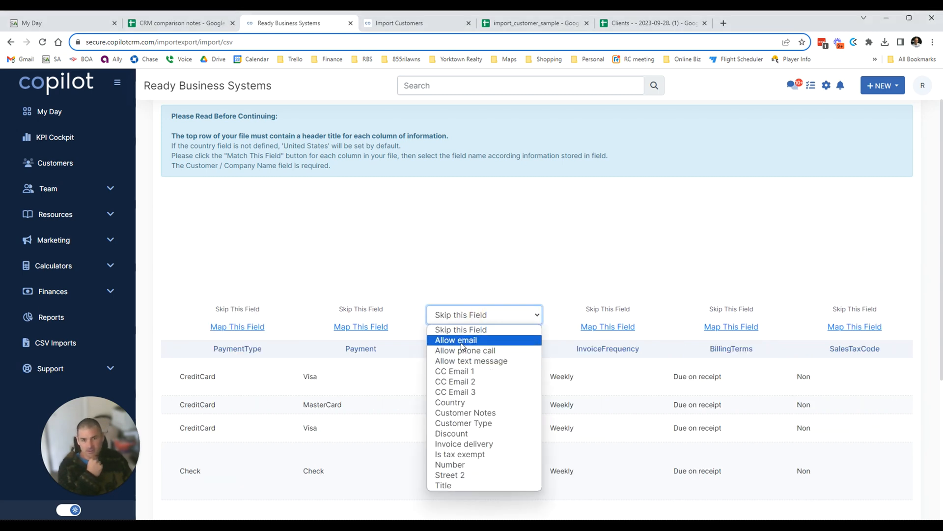
{"action": "left_click", "coordinate": [516, 272]}
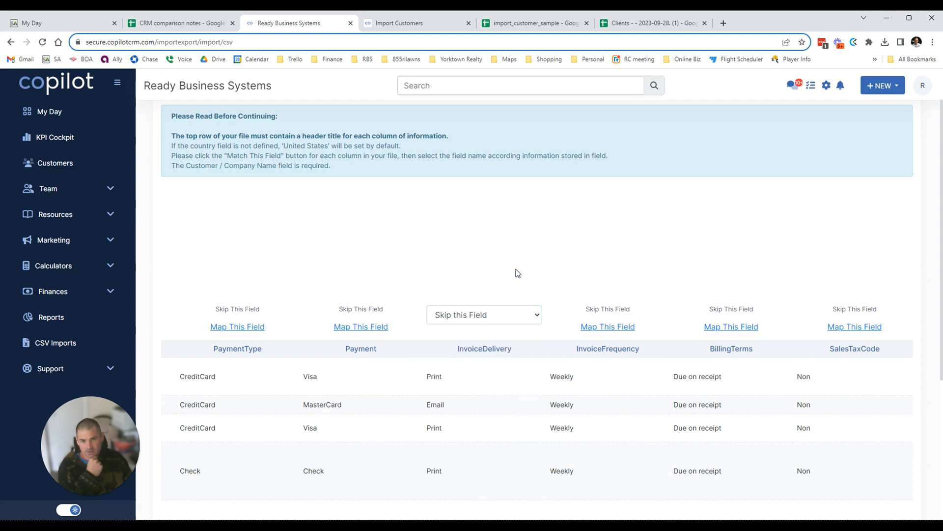
{"action": "left_click", "coordinate": [494, 324]}
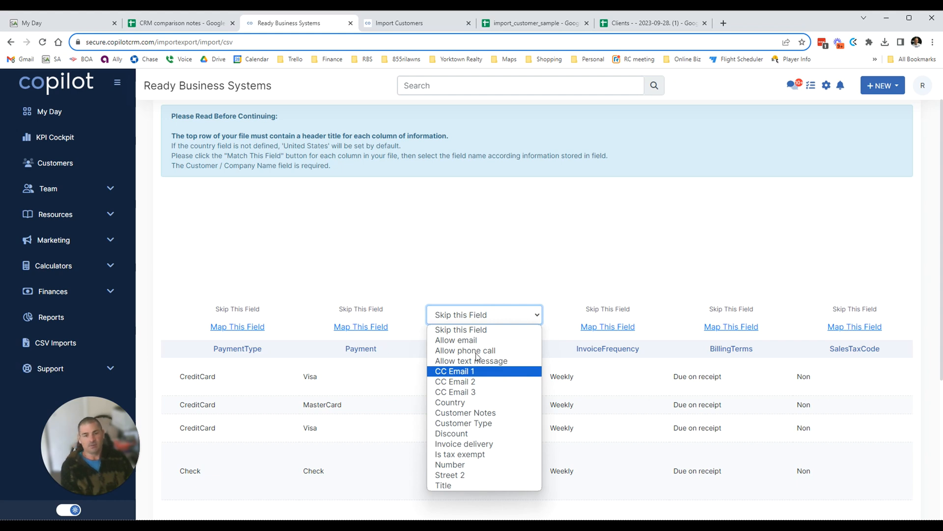
{"action": "left_click", "coordinate": [486, 444]}
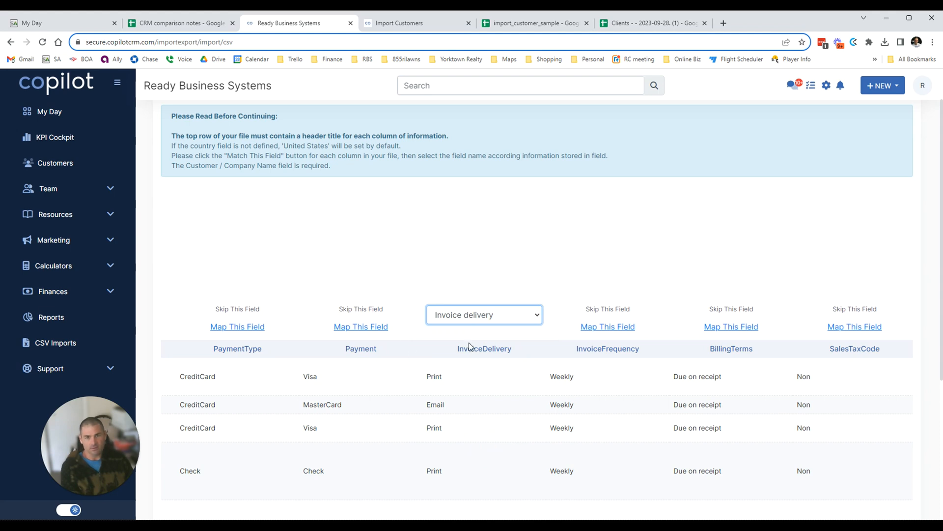
{"action": "left_click", "coordinate": [366, 329]}
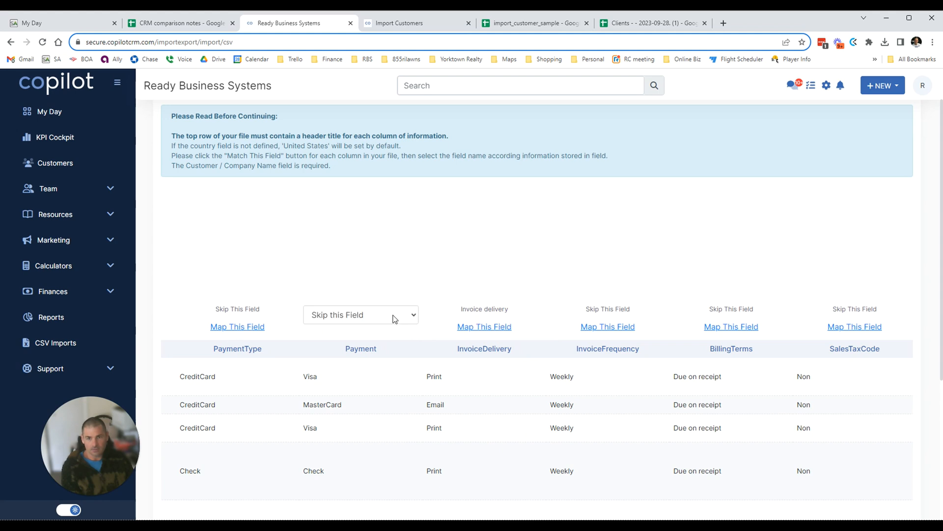
Check the field choices for Payment and InvoiceFrequency, leaving both unmapped.
{"action": "left_click", "coordinate": [393, 318]}
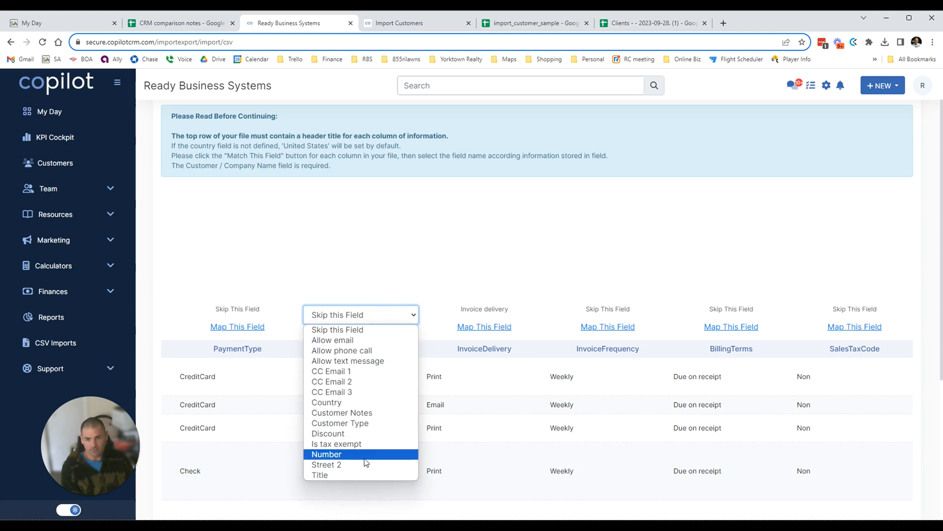
{"action": "left_click", "coordinate": [527, 205]}
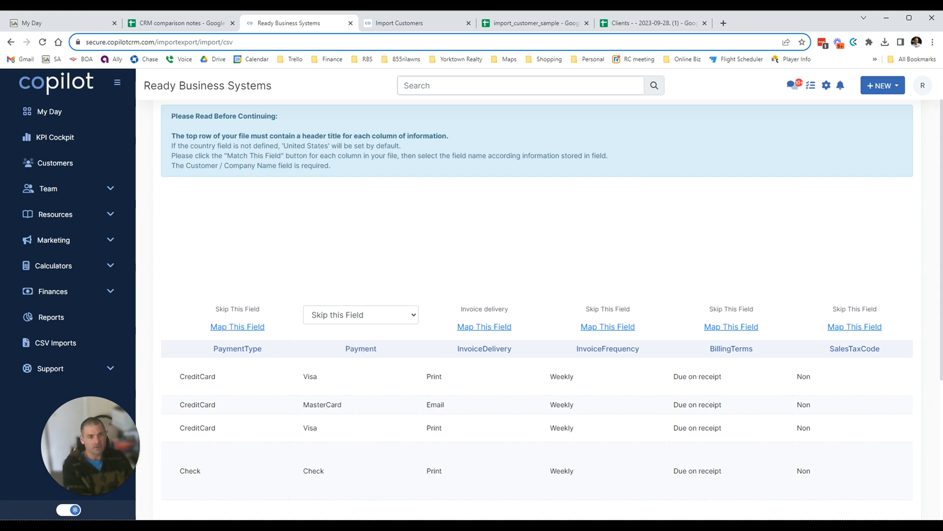
{"action": "left_click", "coordinate": [607, 326]}
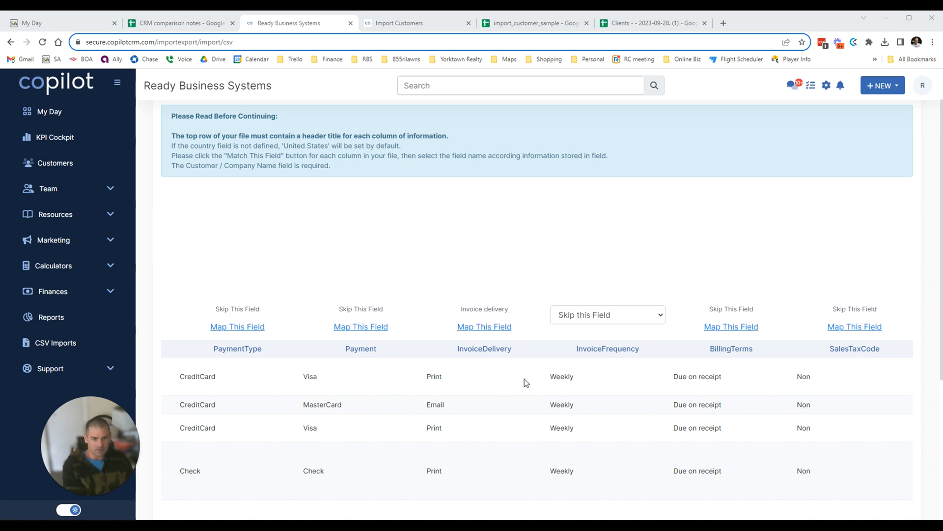
{"action": "left_click", "coordinate": [596, 316]}
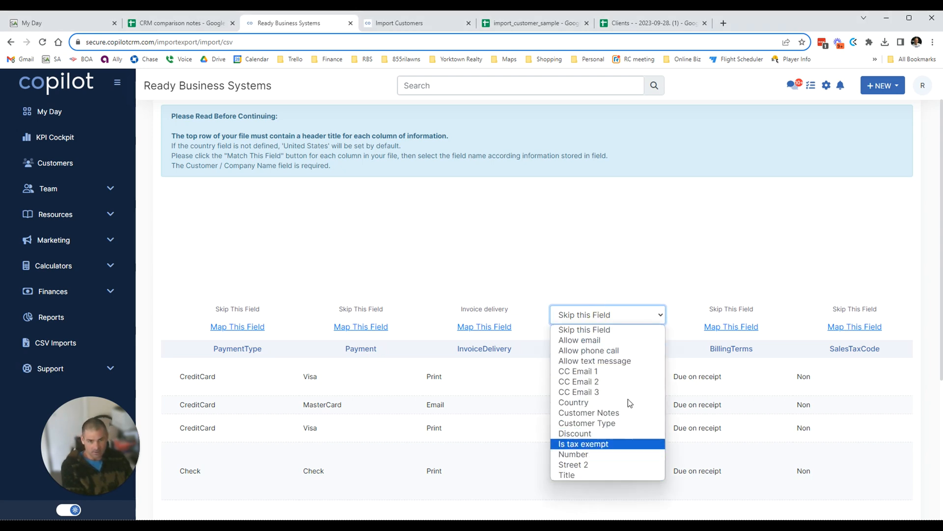
{"action": "left_click", "coordinate": [634, 195]}
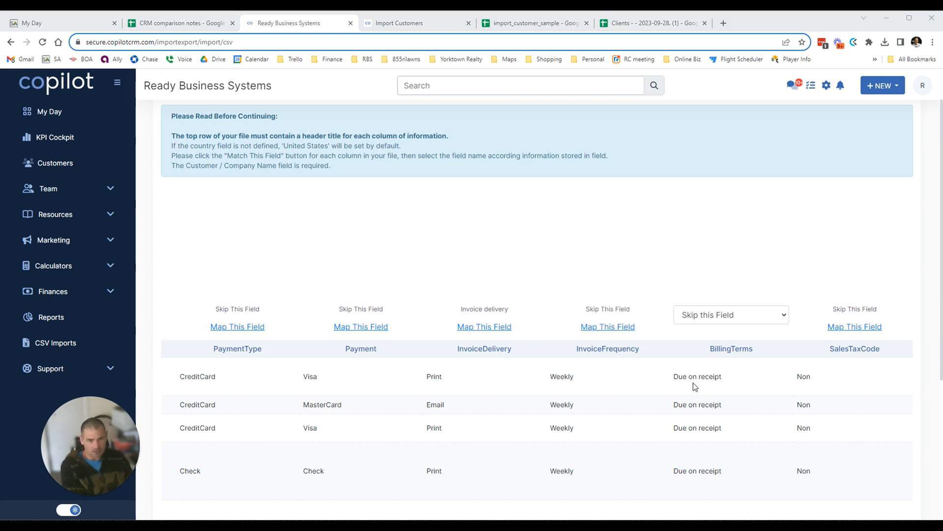
Map BillingTerms to Customer Notes and SalesTaxCode to Is tax exempt.
{"action": "left_click", "coordinate": [712, 314]}
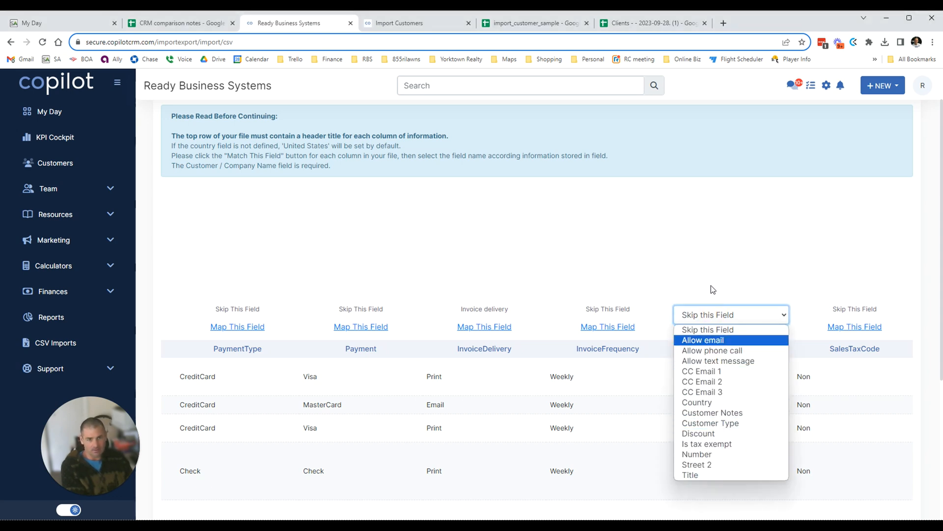
{"action": "left_click", "coordinate": [713, 413]}
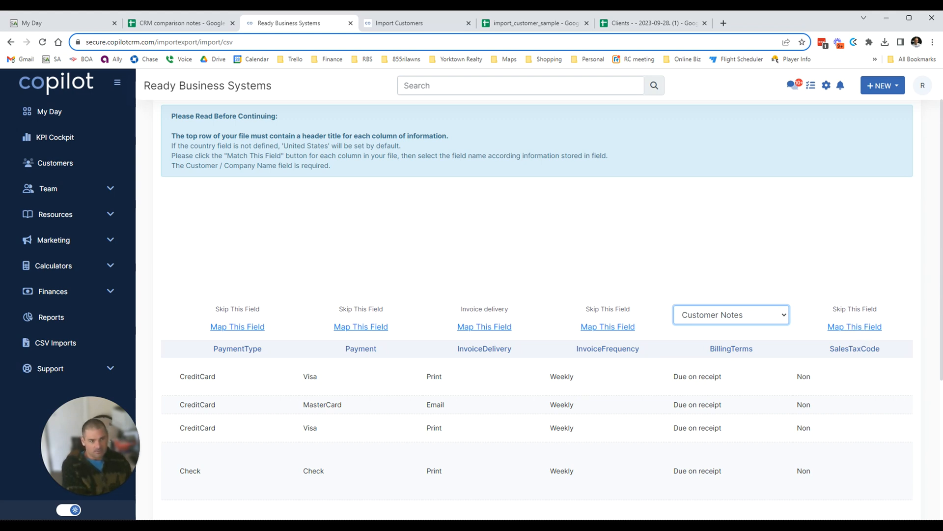
{"action": "left_click", "coordinate": [854, 326]}
{"action": "left_click", "coordinate": [802, 318]}
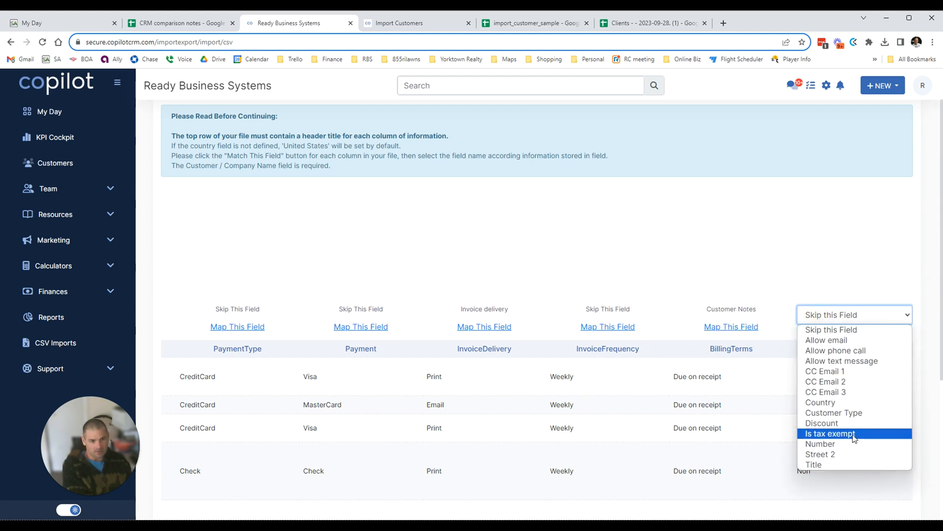
{"action": "left_click", "coordinate": [854, 435]}
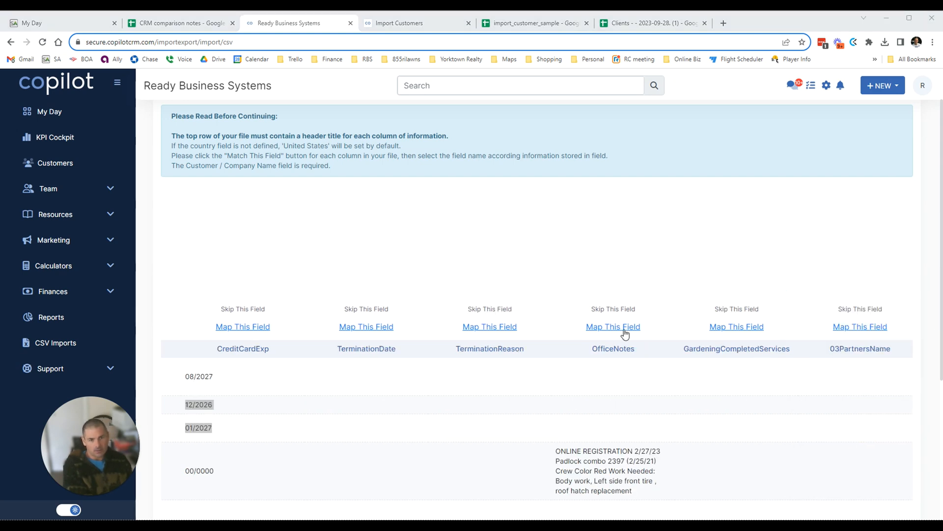
Go back to BillingTerms and review its Customer Notes mapping.
{"action": "left_click", "coordinate": [624, 331]}
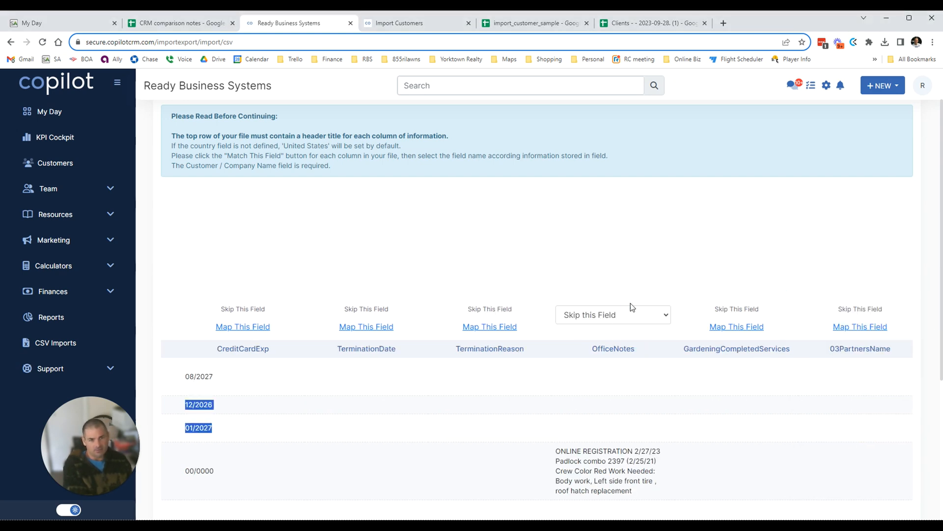
{"action": "left_click", "coordinate": [630, 314]}
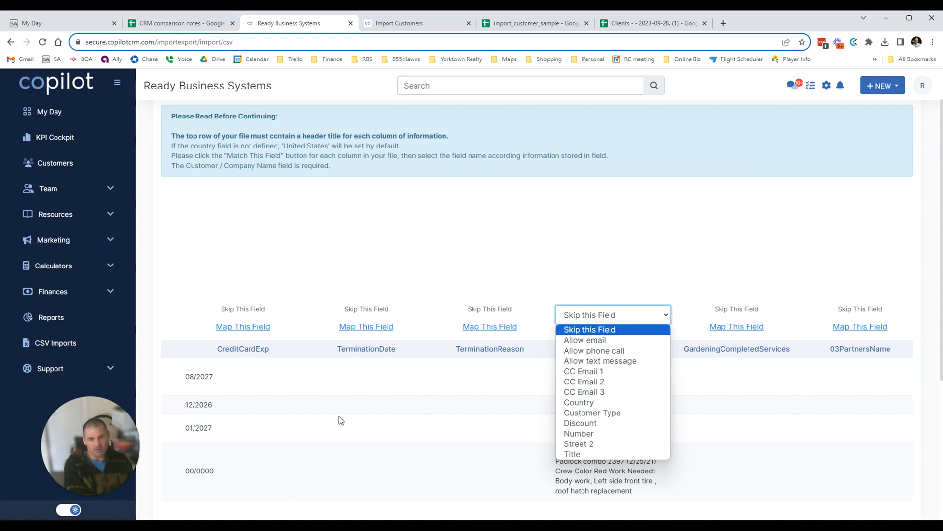
{"action": "left_click_drag", "start_coordinate": [324, 419], "coordinate": [369, 419]}
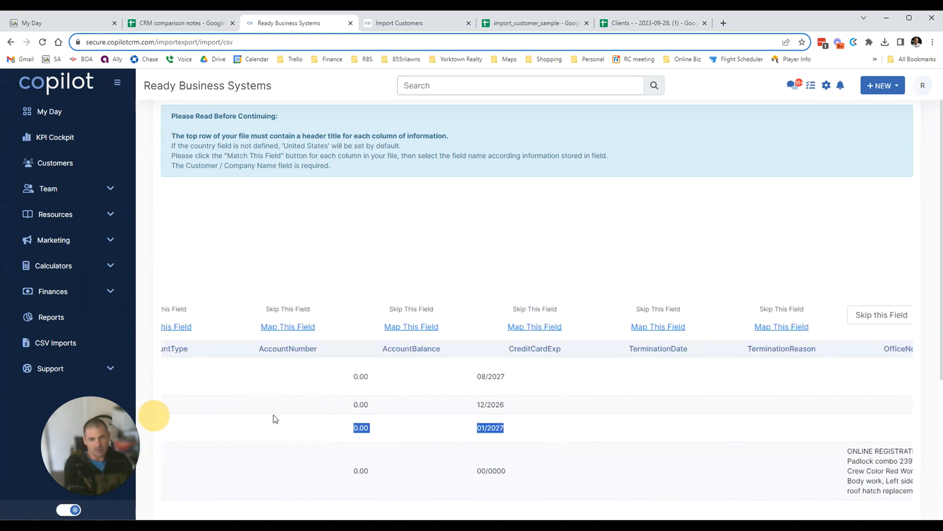
{"action": "left_click_drag", "start_coordinate": [273, 415], "coordinate": [315, 408]}
{"action": "left_click", "coordinate": [359, 327]}
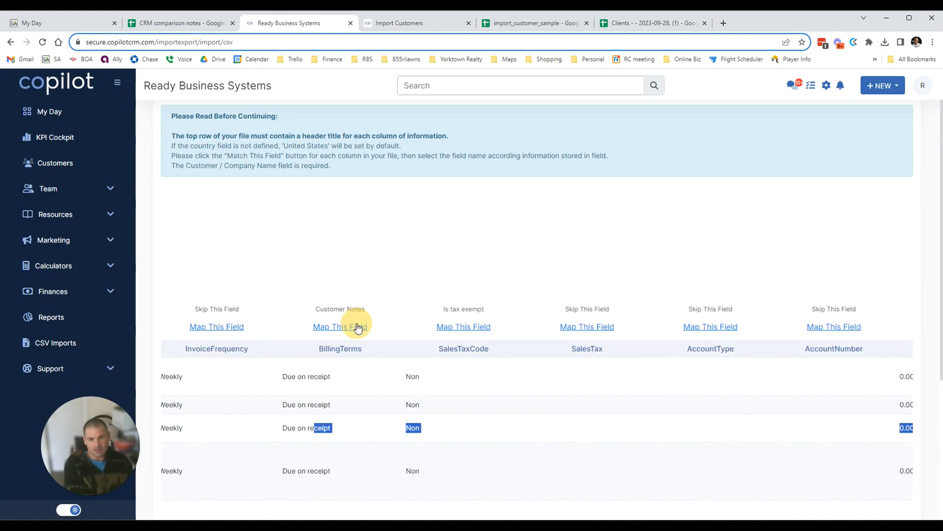
{"action": "left_click", "coordinate": [329, 314]}
{"action": "left_click", "coordinate": [338, 333]}
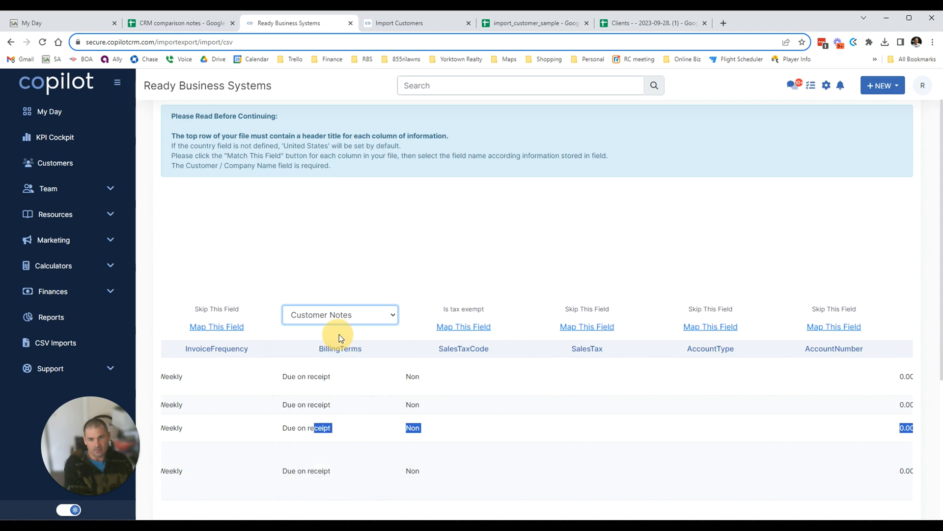
Map the OfficeNotes column to Customer Notes.
{"action": "left_click_drag", "start_coordinate": [287, 412], "coordinate": [498, 410]}
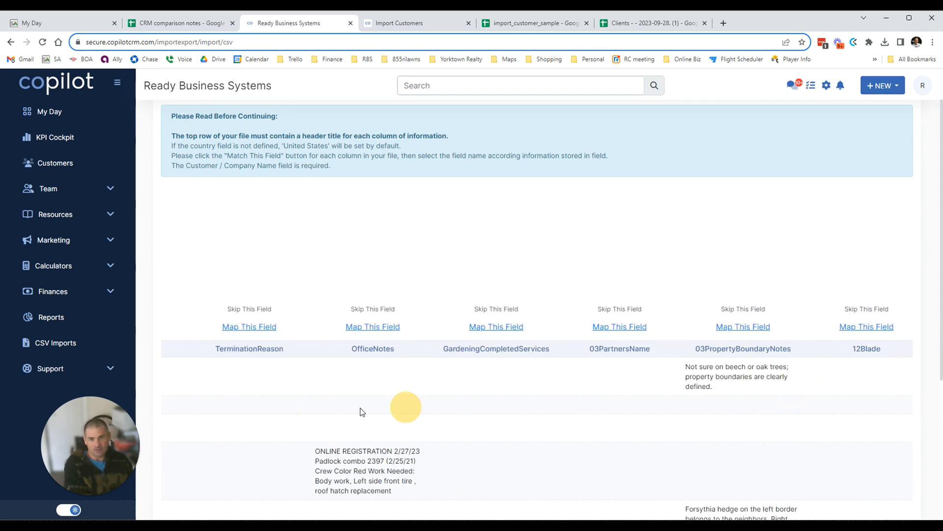
{"action": "left_click", "coordinate": [369, 328]}
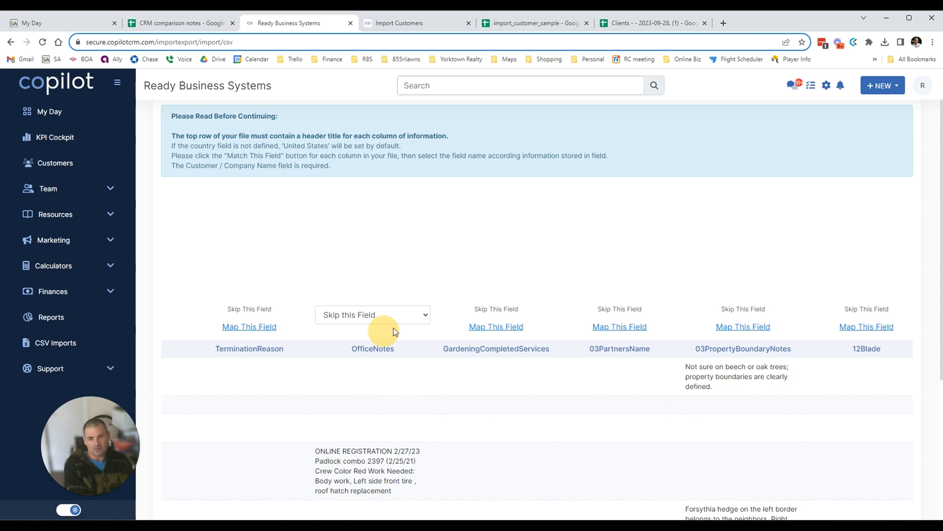
{"action": "left_click", "coordinate": [372, 313]}
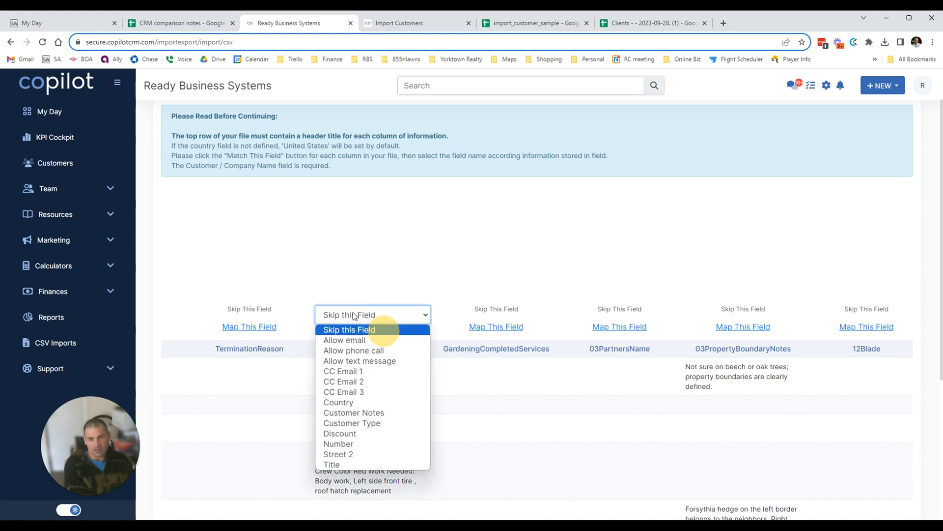
{"action": "left_click", "coordinate": [394, 413]}
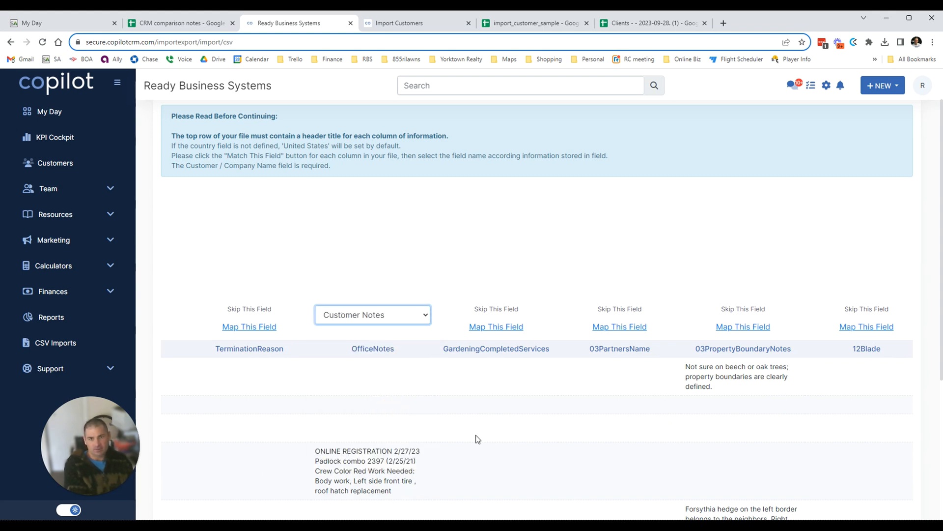
Search Service Autopilot for 'dummy' and open the Dummy Customer's client record.
{"action": "left_click", "coordinate": [72, 25]}
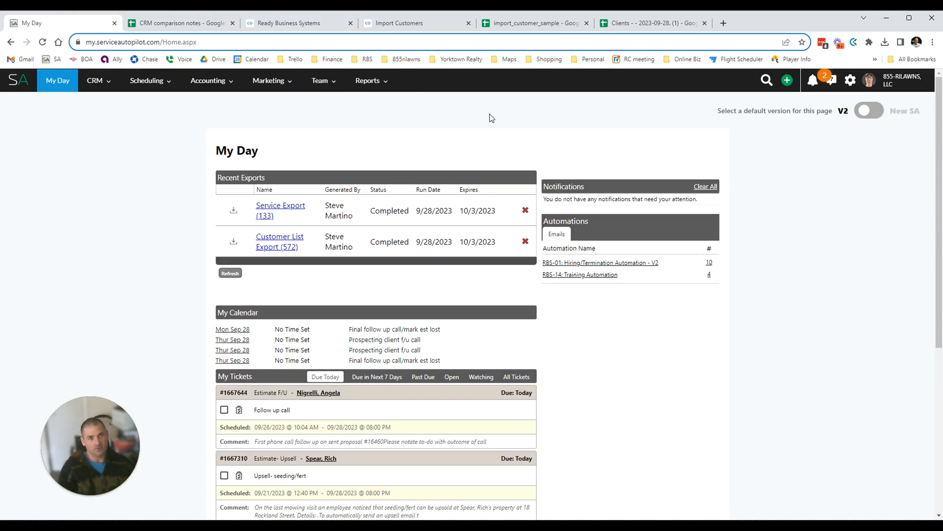
{"action": "left_click", "coordinate": [768, 81]}
{"action": "type", "text": "d"}
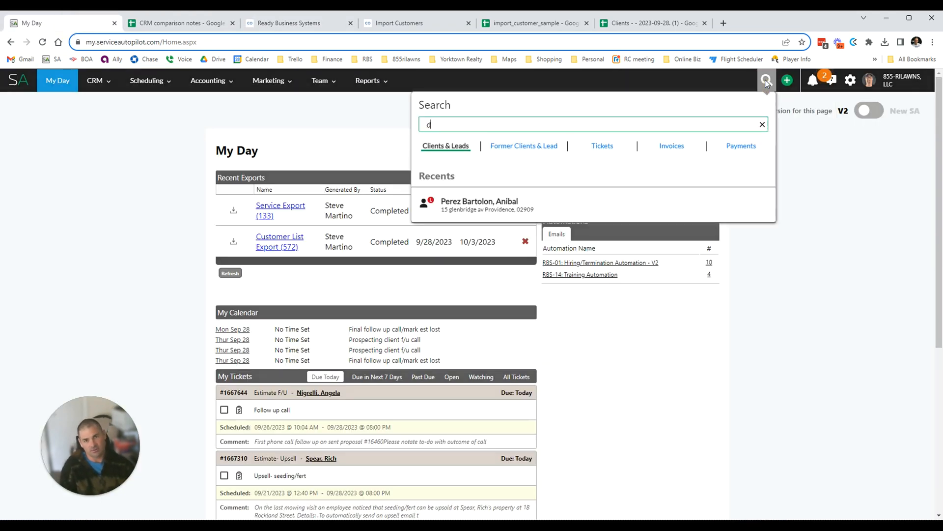
{"action": "type", "text": "ummy"}
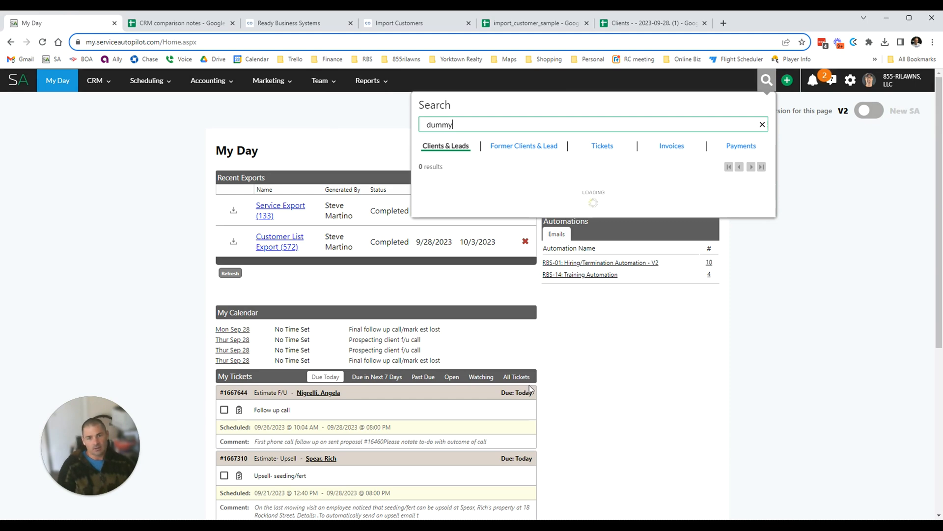
{"action": "left_click", "coordinate": [491, 193]}
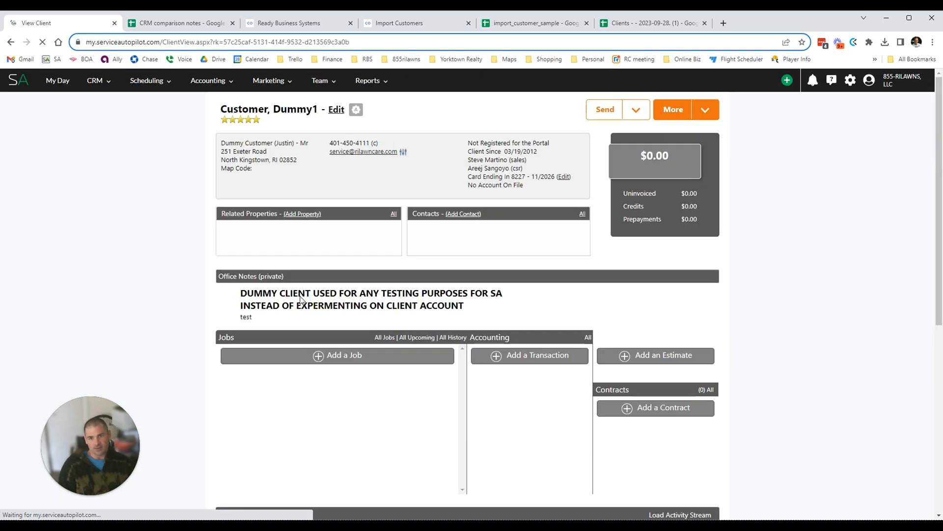
{"action": "left_click_drag", "start_coordinate": [265, 295], "coordinate": [407, 231]}
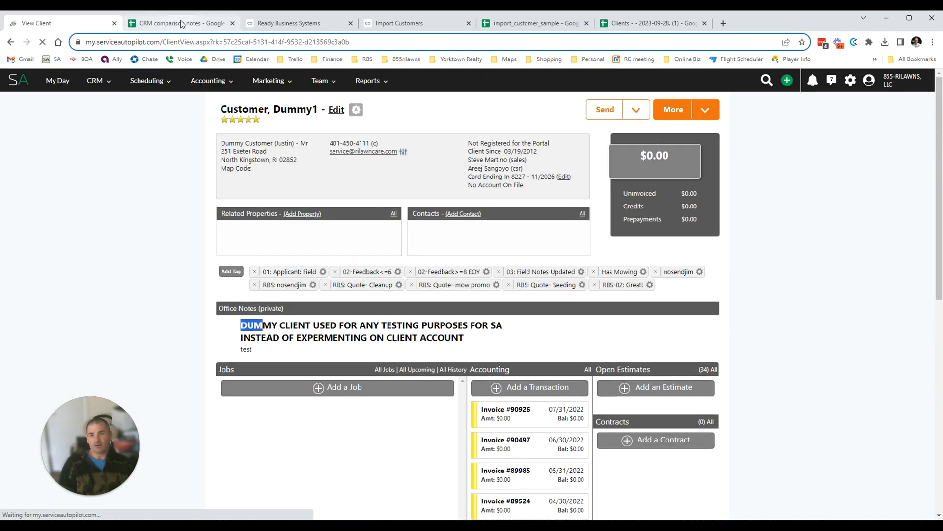
{"action": "left_click", "coordinate": [320, 23]}
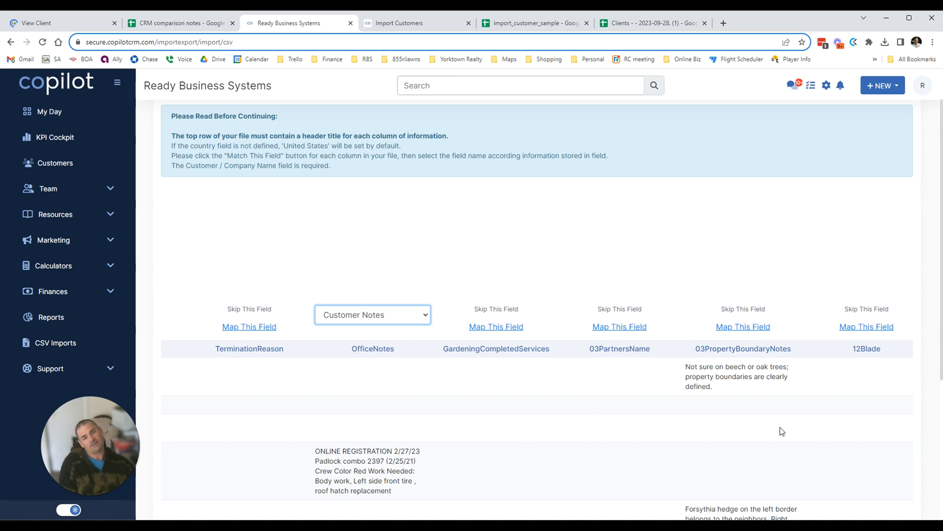
Map the 03PropertyBoundaryNotes column to the Number field.
{"action": "left_click", "coordinate": [743, 326]}
{"action": "left_click", "coordinate": [747, 320]}
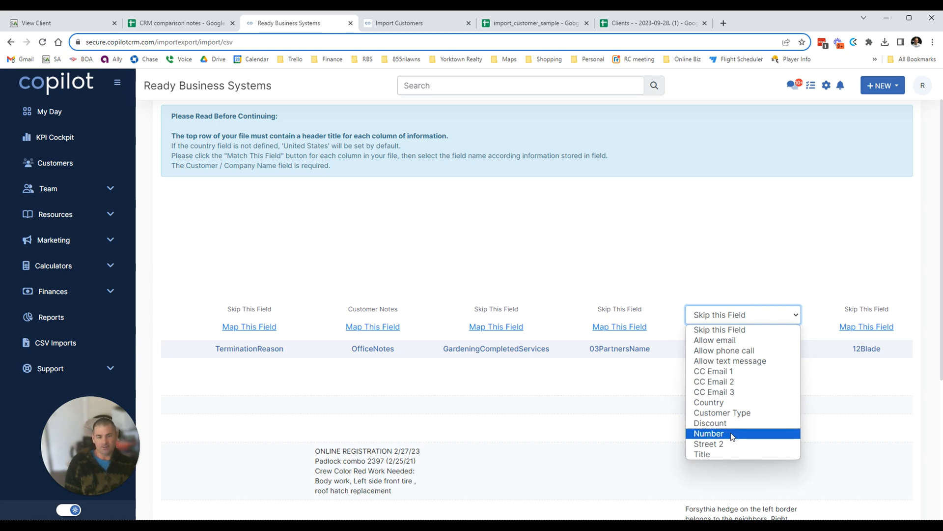
{"action": "left_click", "coordinate": [724, 244]}
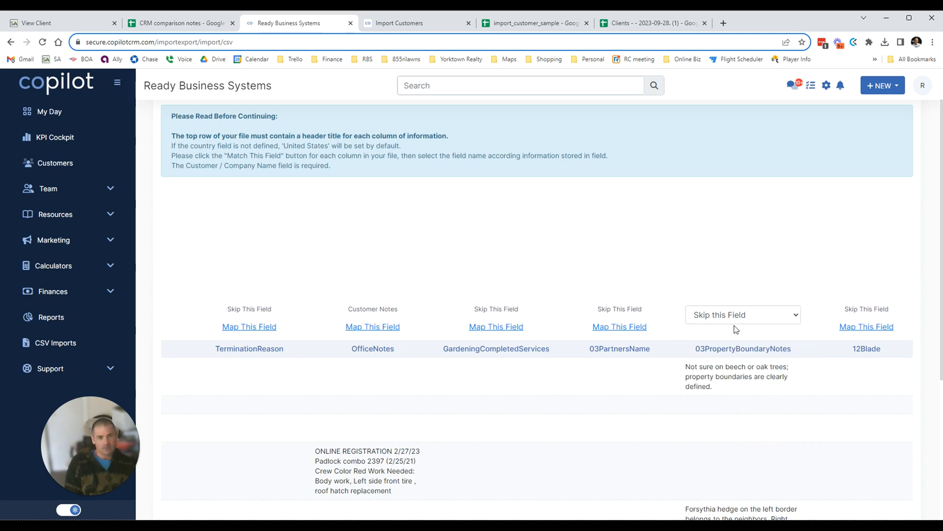
{"action": "scroll", "coordinate": [734, 325], "scroll_direction": "down", "scroll_amount": 1}
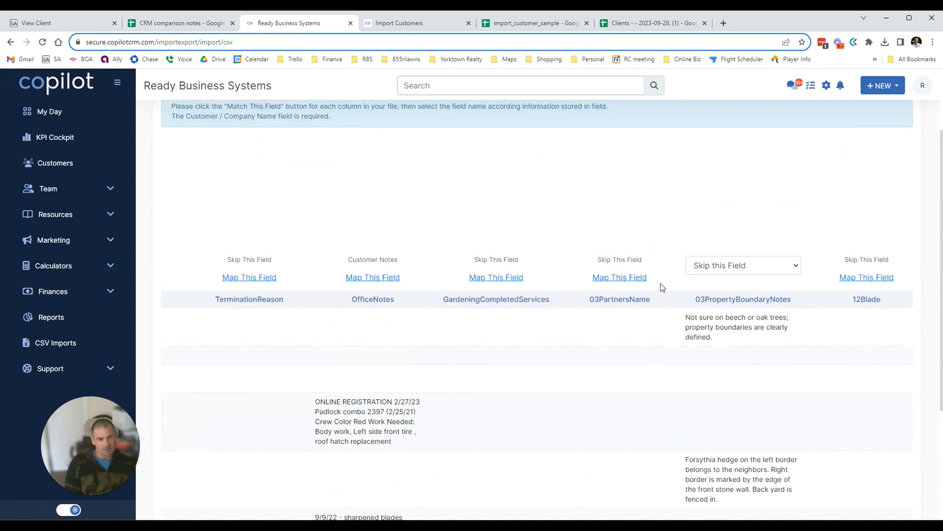
{"action": "left_click", "coordinate": [774, 264]}
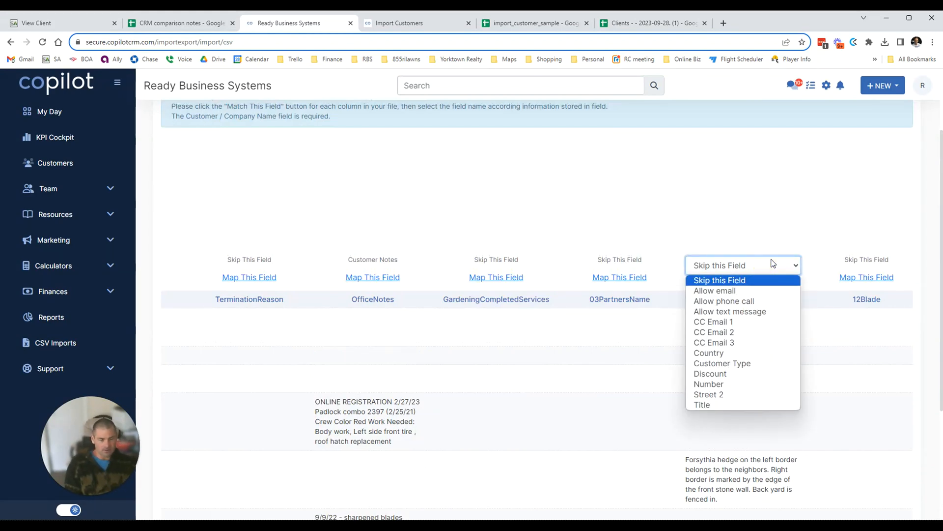
{"action": "left_click", "coordinate": [722, 384]}
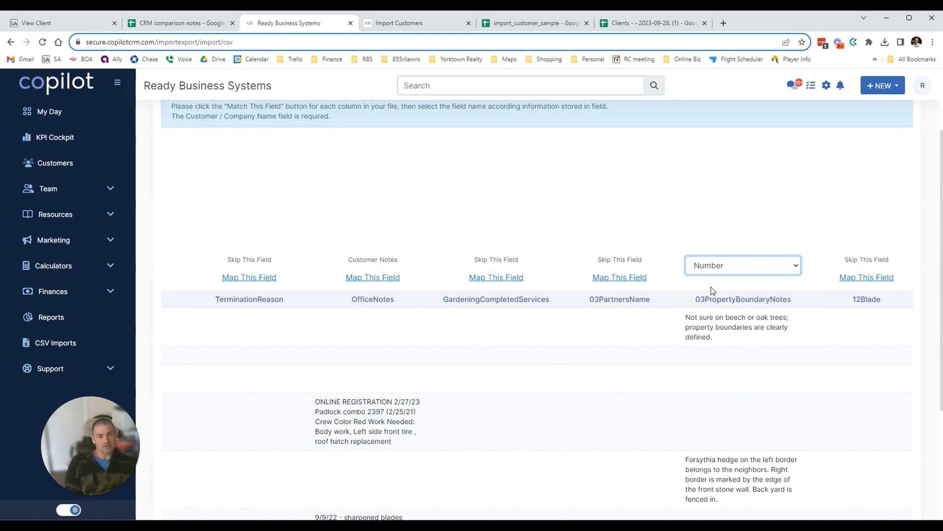
{"action": "left_click", "coordinate": [731, 272]}
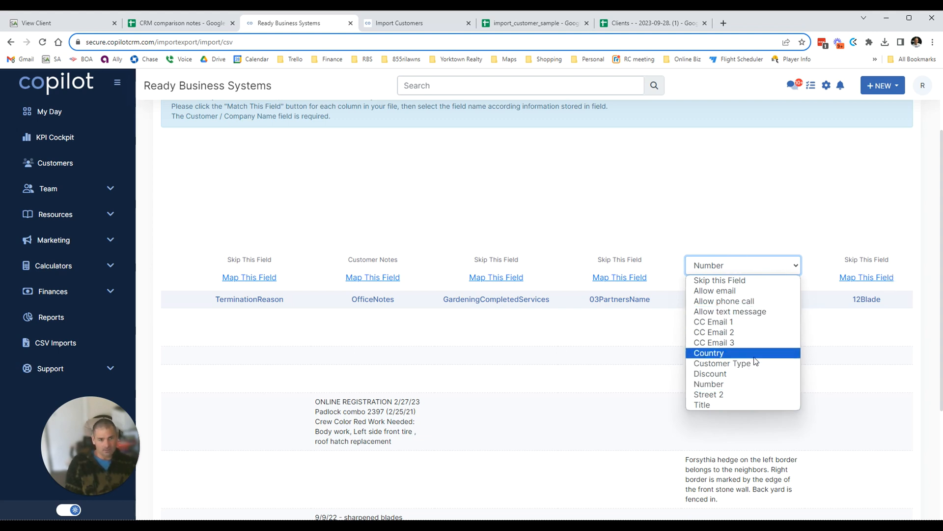
{"action": "left_click", "coordinate": [726, 203]}
Scroll through the column headers and bring up the field choices for SqFt.
{"action": "left_click_drag", "start_coordinate": [656, 317], "coordinate": [940, 331]}
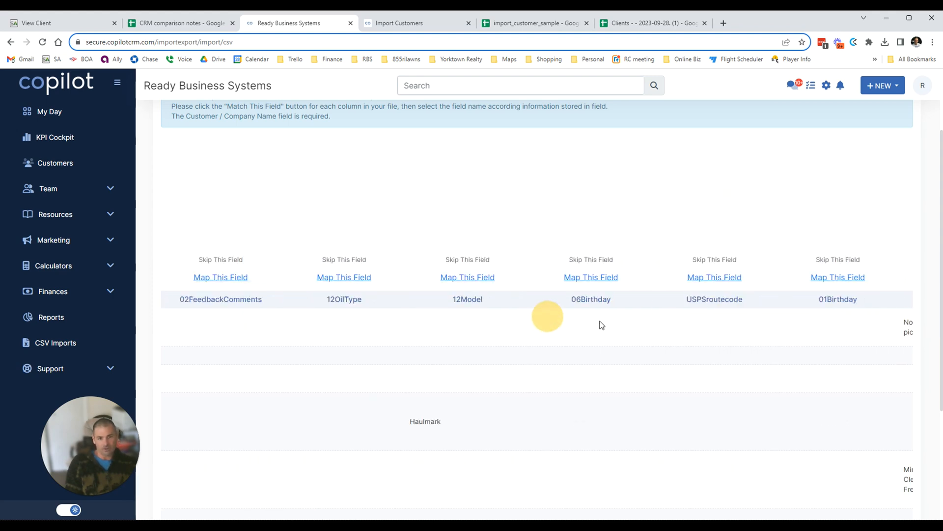
{"action": "left_click_drag", "start_coordinate": [642, 320], "coordinate": [938, 347]}
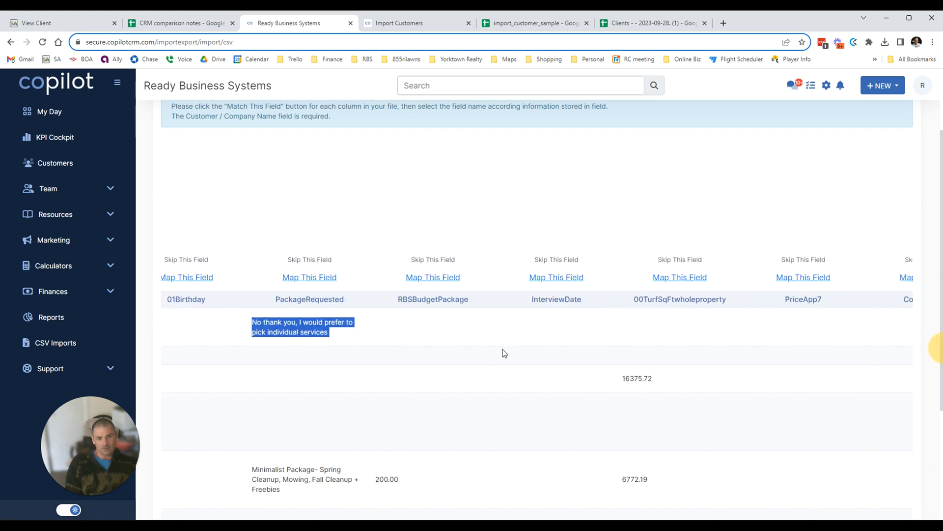
{"action": "left_click_drag", "start_coordinate": [505, 354], "coordinate": [563, 374]}
{"action": "left_click", "coordinate": [212, 262]}
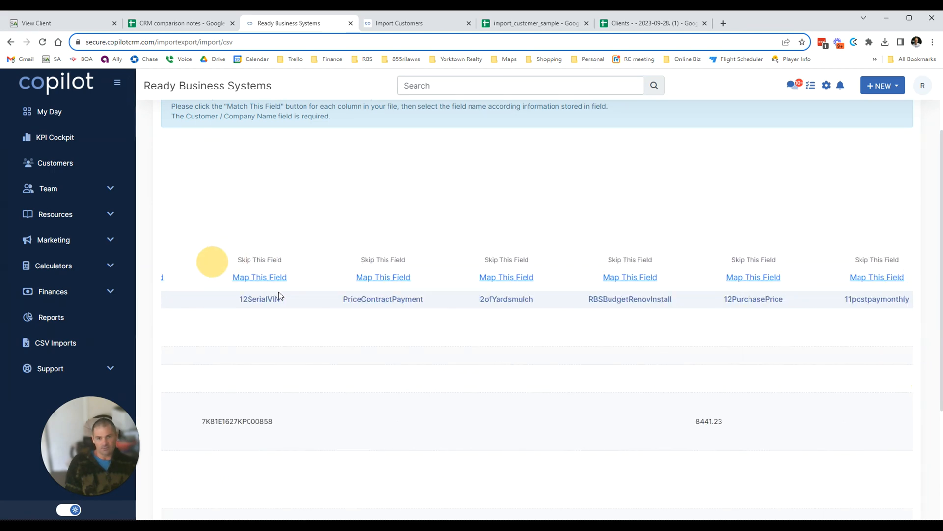
{"action": "left_click_drag", "start_coordinate": [222, 421], "coordinate": [290, 421]}
{"action": "left_click", "coordinate": [296, 358]}
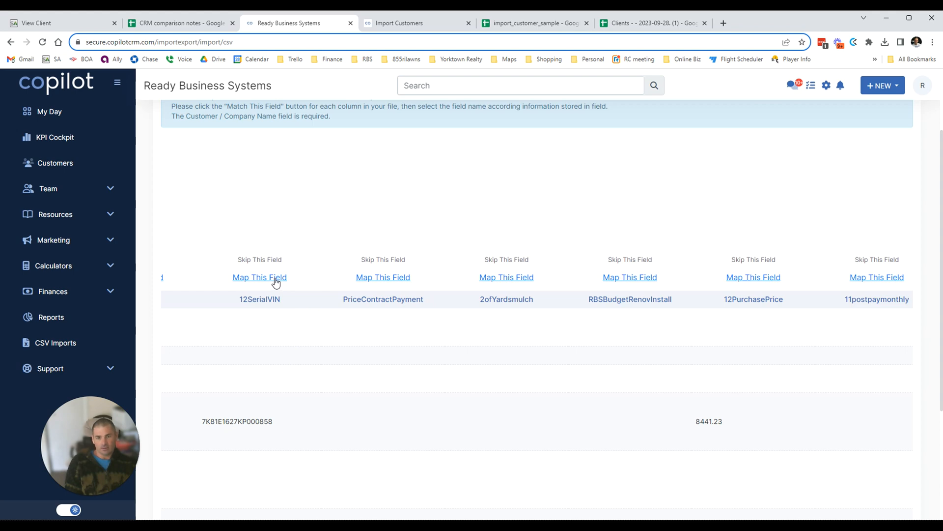
{"action": "left_click_drag", "start_coordinate": [367, 299], "coordinate": [548, 317]}
{"action": "left_click", "coordinate": [497, 306]}
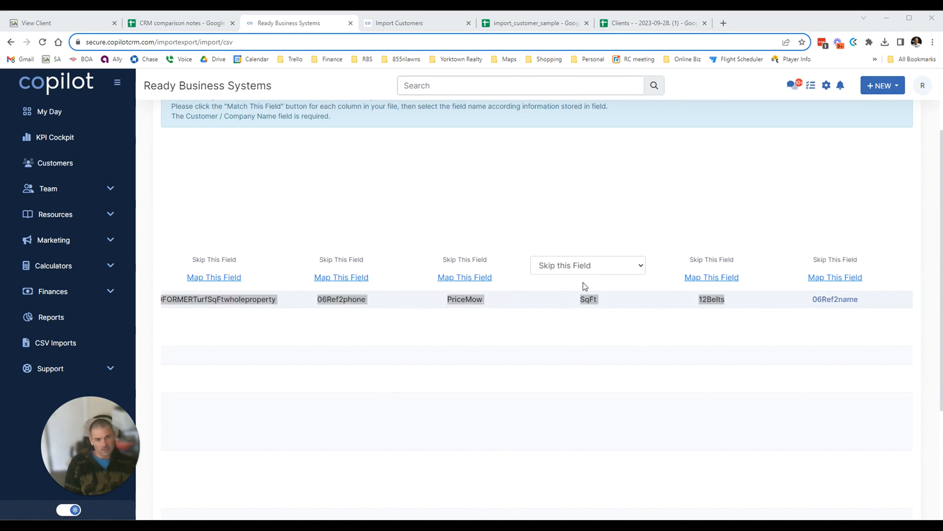
{"action": "left_click", "coordinate": [576, 274]}
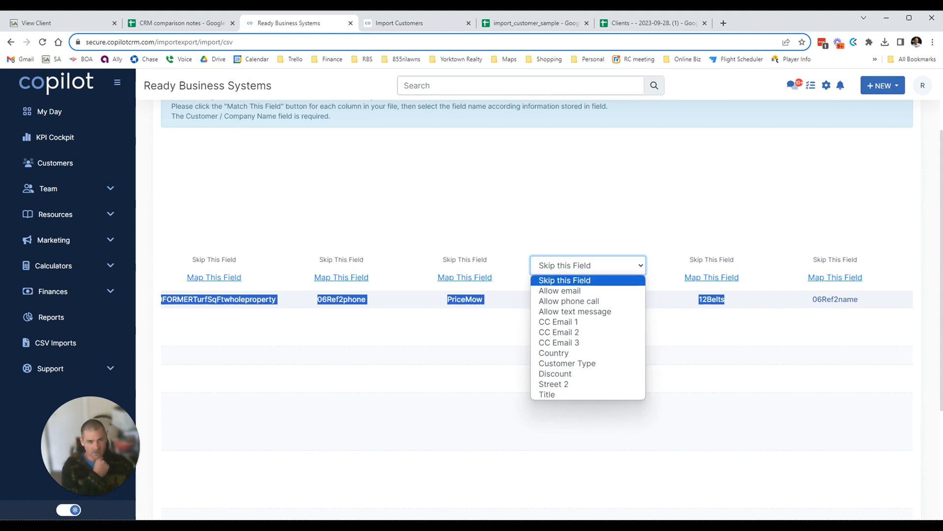
Find the 'sqft' column and map 00TurfSqFtwholeproperty to the Title field.
{"action": "key", "text": "ctrl+f"}
{"action": "type", "text": "sqft"}
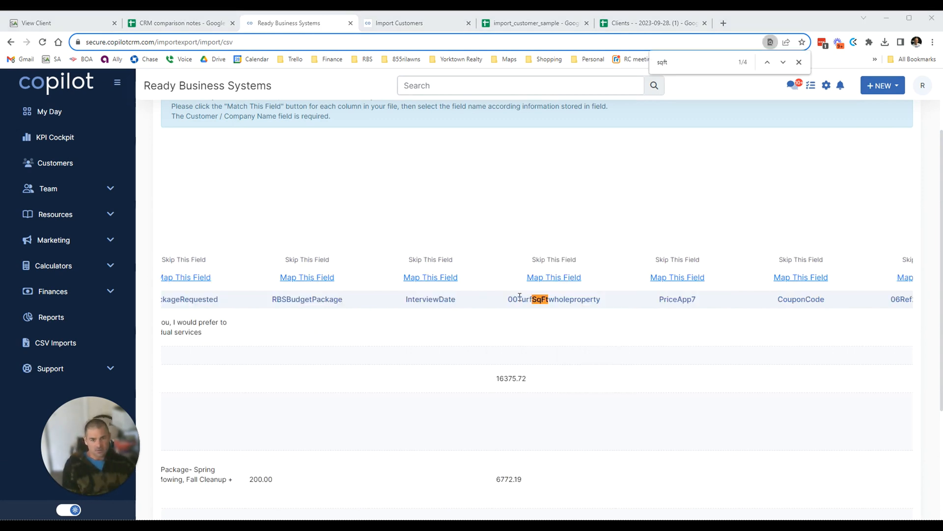
{"action": "left_click_drag", "start_coordinate": [533, 299], "coordinate": [606, 305]}
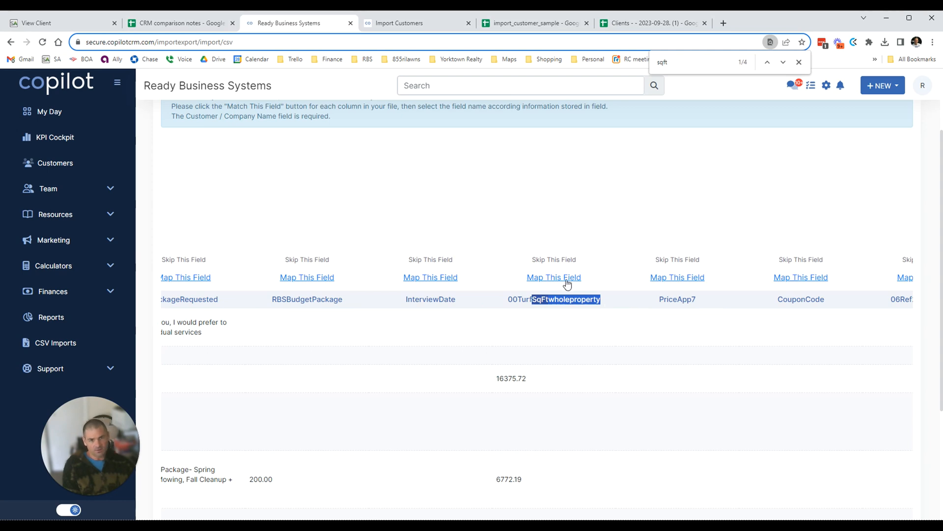
{"action": "left_click", "coordinate": [567, 284]}
{"action": "left_click", "coordinate": [551, 264]}
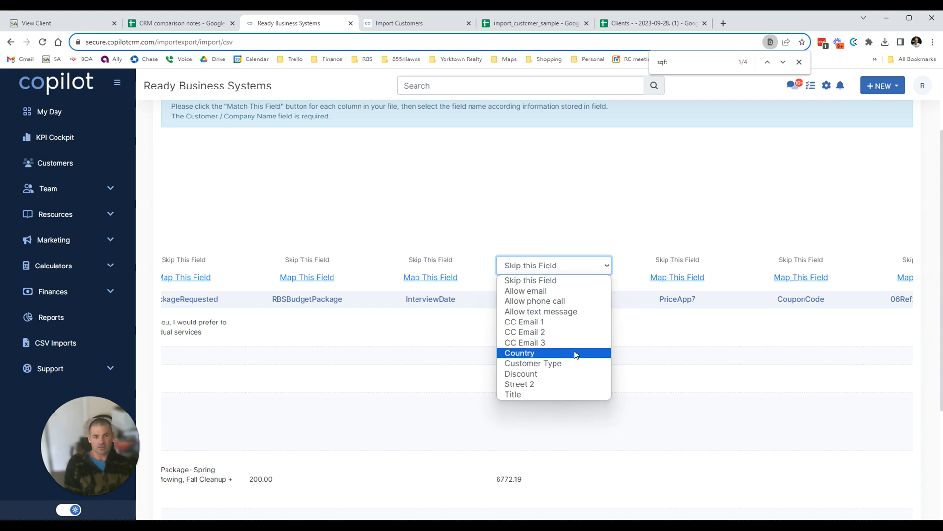
{"action": "left_click", "coordinate": [562, 394]}
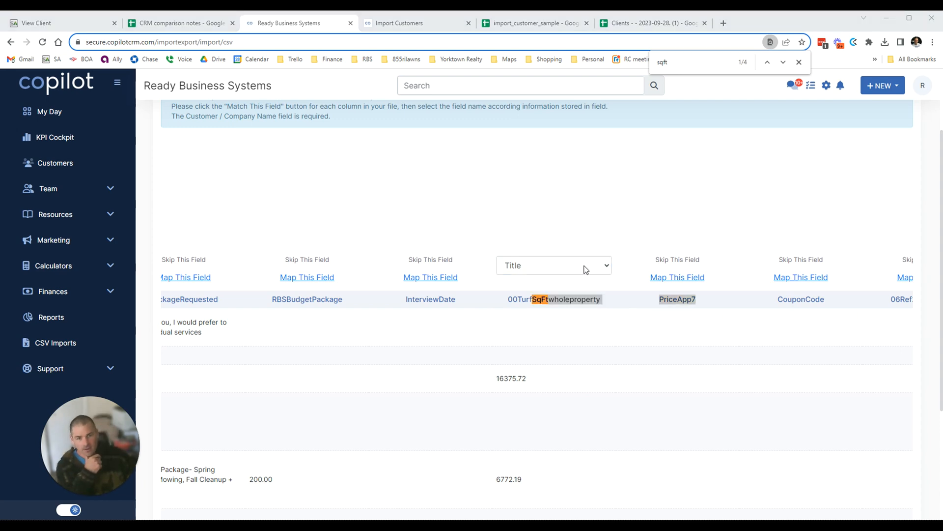
Map 00MilesfromShop to Customer Type and look over the 12OilFilter header.
{"action": "left_click", "coordinate": [524, 305]}
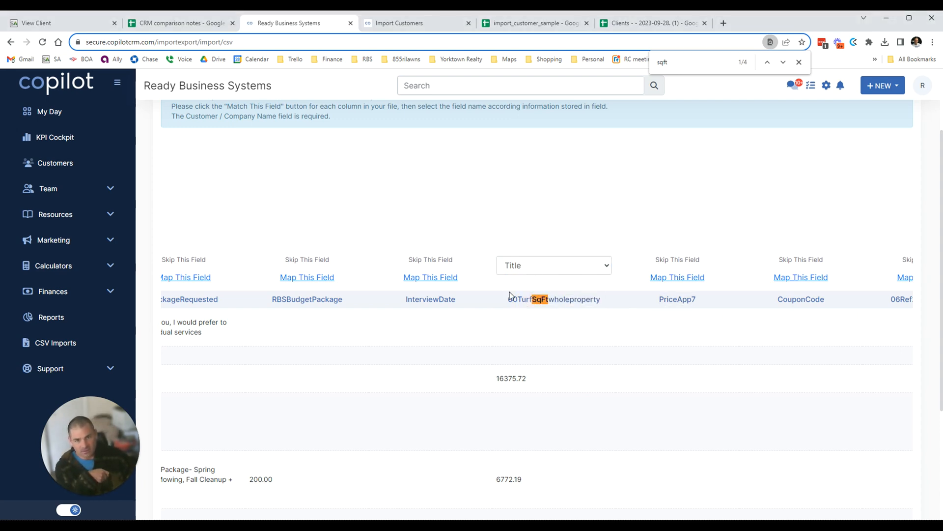
{"action": "left_click_drag", "start_coordinate": [522, 299], "coordinate": [774, 306]}
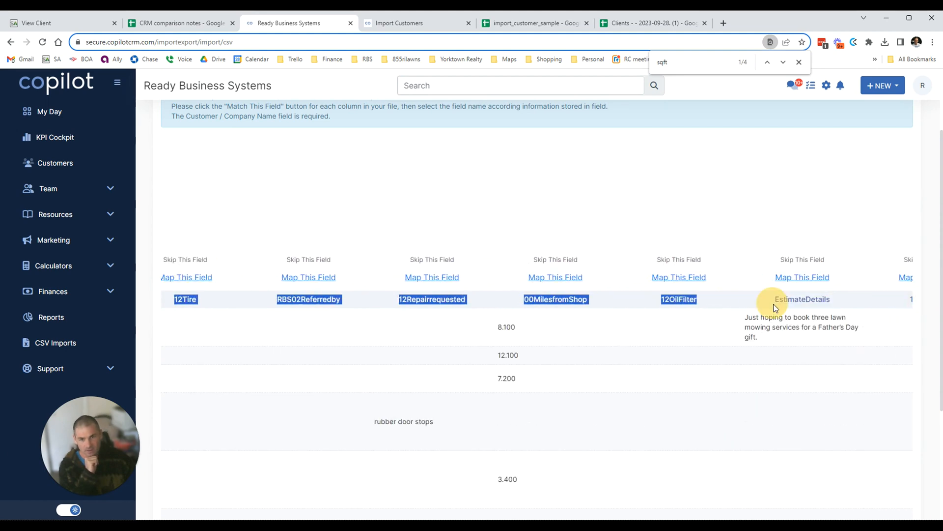
{"action": "left_click_drag", "start_coordinate": [775, 307], "coordinate": [784, 314]}
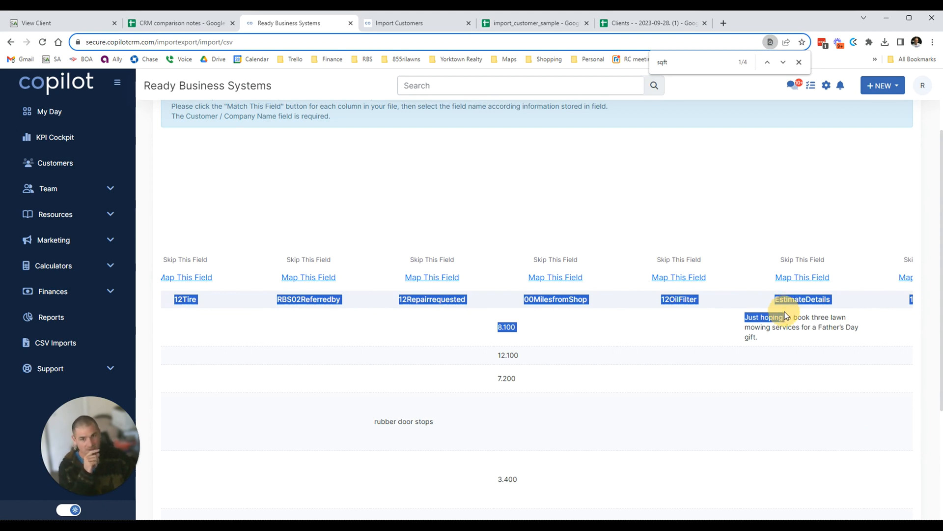
{"action": "left_click_drag", "start_coordinate": [785, 315], "coordinate": [793, 317]}
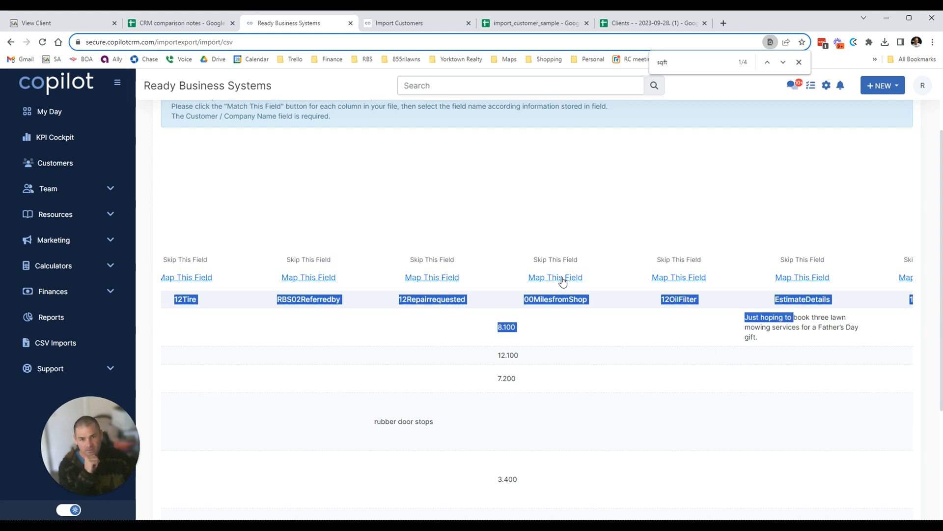
{"action": "left_click", "coordinate": [552, 267]}
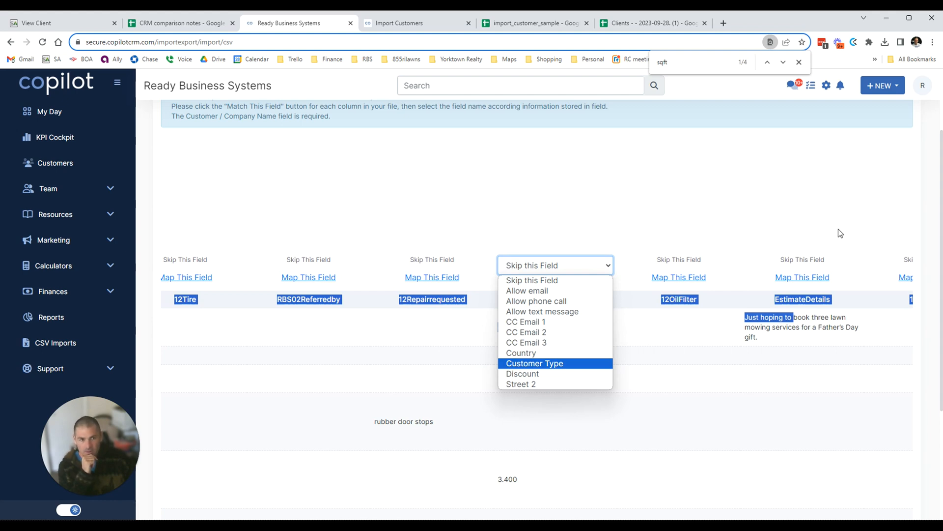
{"action": "left_click", "coordinate": [554, 365]}
{"action": "left_click", "coordinate": [616, 301]}
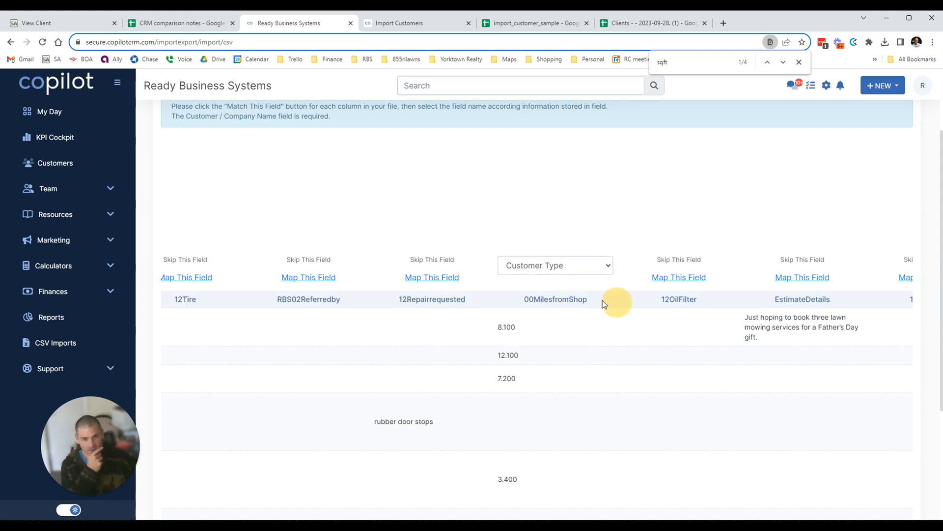
{"action": "left_click_drag", "start_coordinate": [652, 302], "coordinate": [922, 309]}
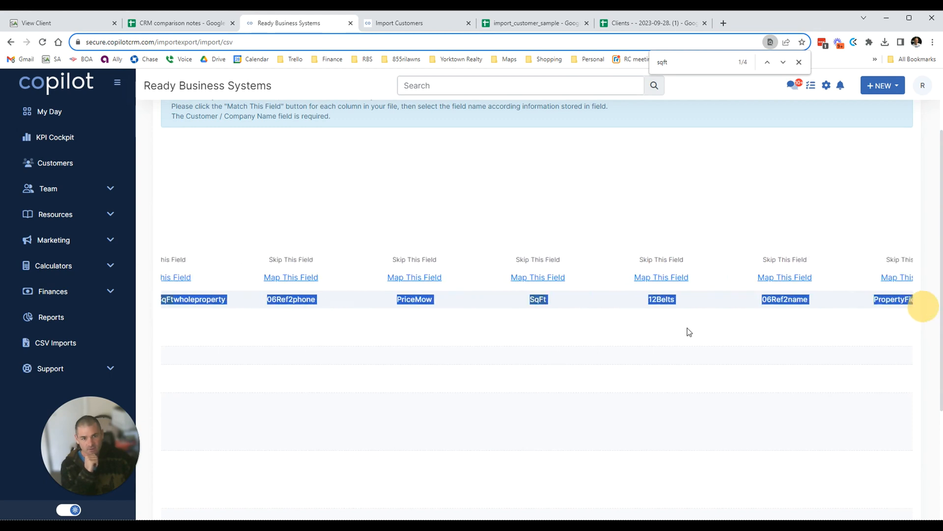
Start the import of the mapped customer file from the bottom of the mapping page.
{"action": "mouse_move", "coordinate": [689, 332]}
{"action": "left_mouse_down"}
{"action": "mouse_move", "coordinate": [684, 312]}
{"action": "mouse_move", "coordinate": [775, 301]}
{"action": "mouse_move", "coordinate": [612, 308]}
{"action": "mouse_move", "coordinate": [795, 300]}
{"action": "left_mouse_up"}
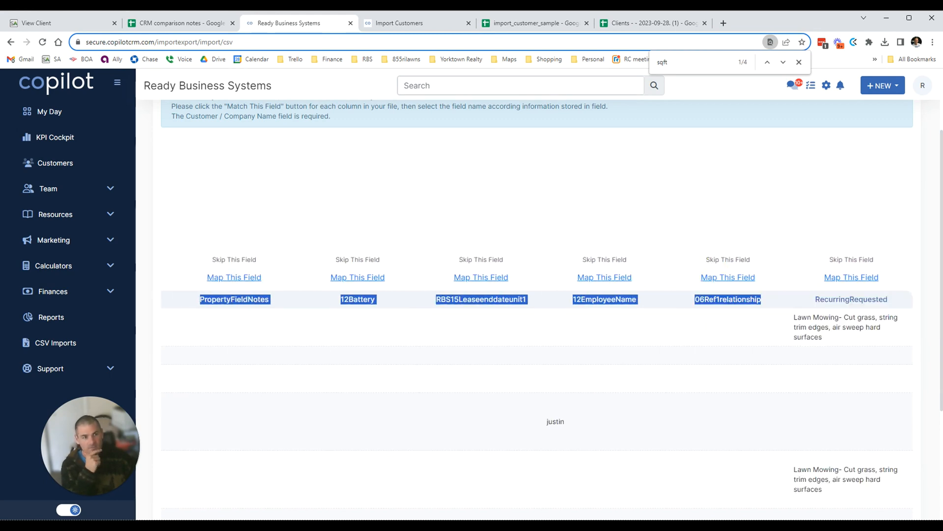
{"action": "scroll", "coordinate": [909, 342], "scroll_direction": "down", "scroll_amount": 3}
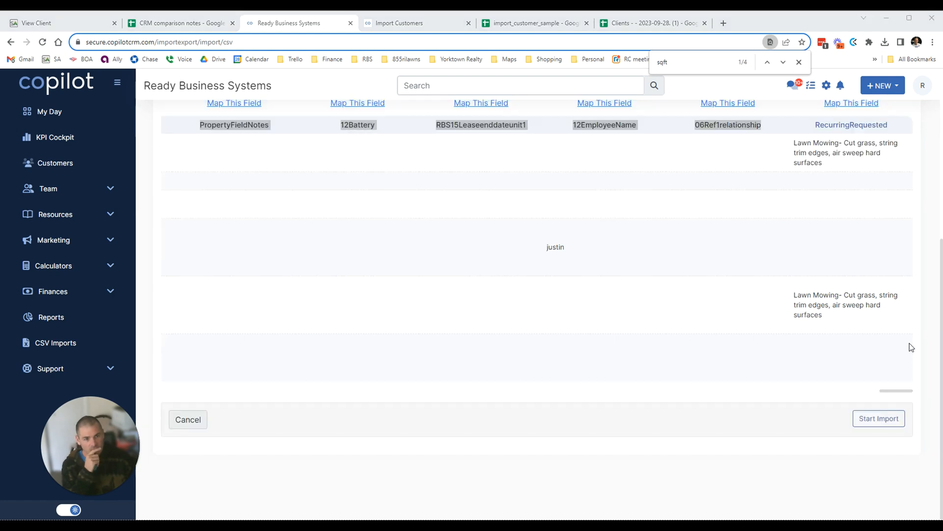
{"action": "left_click", "coordinate": [879, 418]}
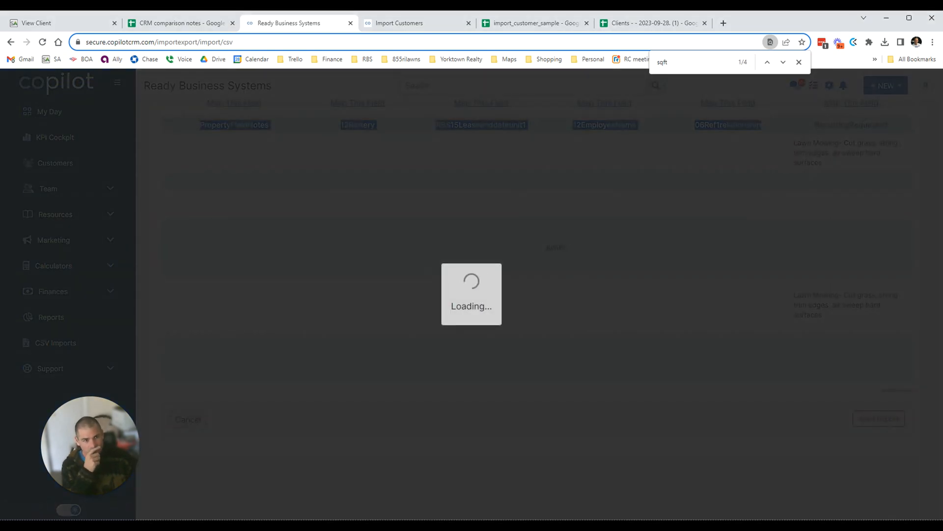
{"action": "scroll", "coordinate": [536, 309], "scroll_direction": "up", "scroll_amount": 3}
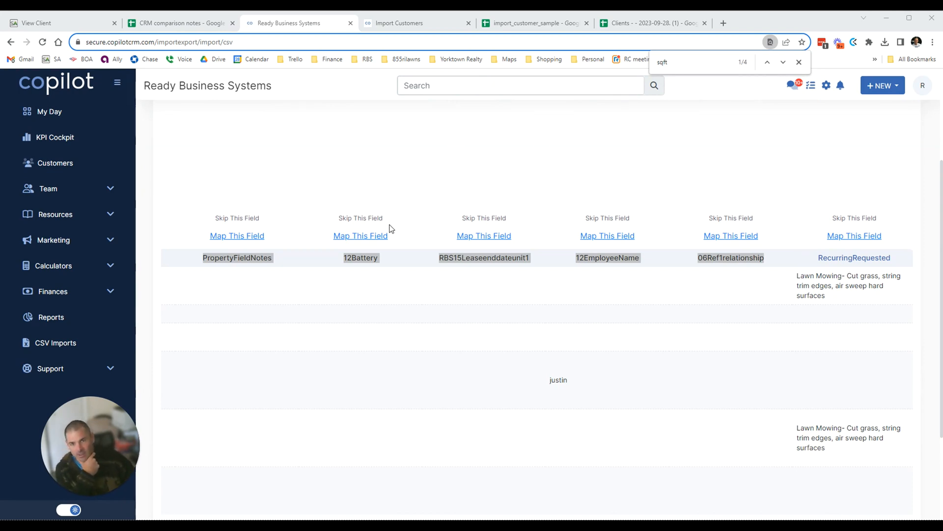
{"action": "left_click_drag", "start_coordinate": [312, 216], "coordinate": [627, 173]}
{"action": "left_click", "coordinate": [627, 172]}
Step through every 'email' match on the import page, then open the dummy customer's Edit Client form.
{"action": "left_click", "coordinate": [627, 172]}
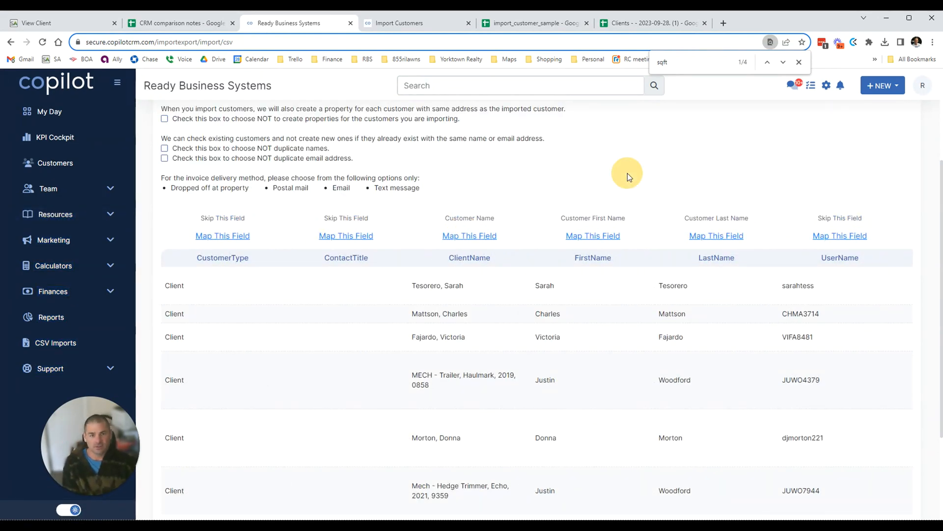
{"action": "key", "text": "ctrl+f"}
{"action": "type", "text": "email"}
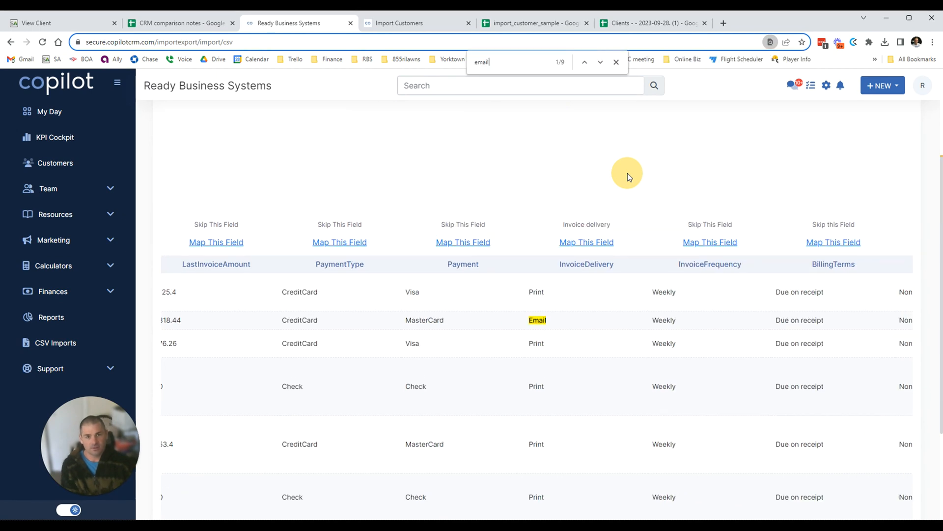
{"action": "key", "text": "Return"}
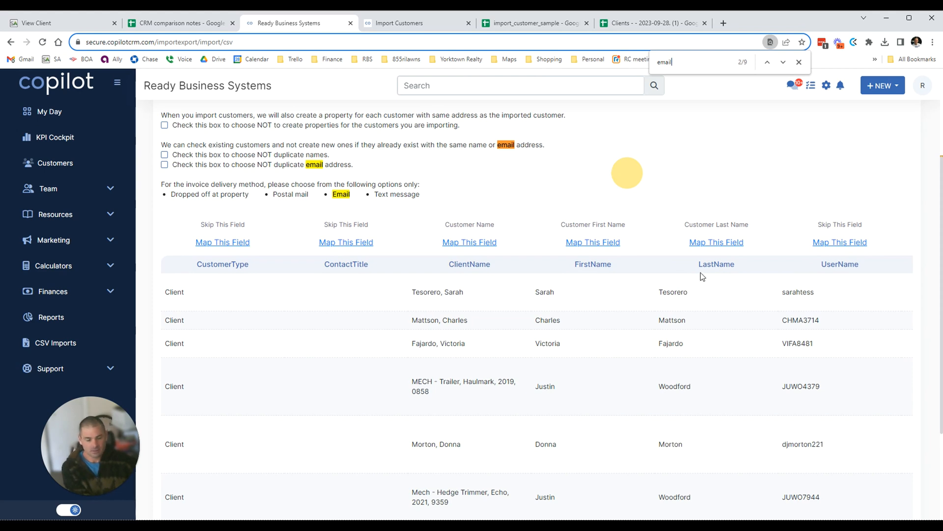
{"action": "key", "text": "Return"}
{"action": "key", "text": "Return"}
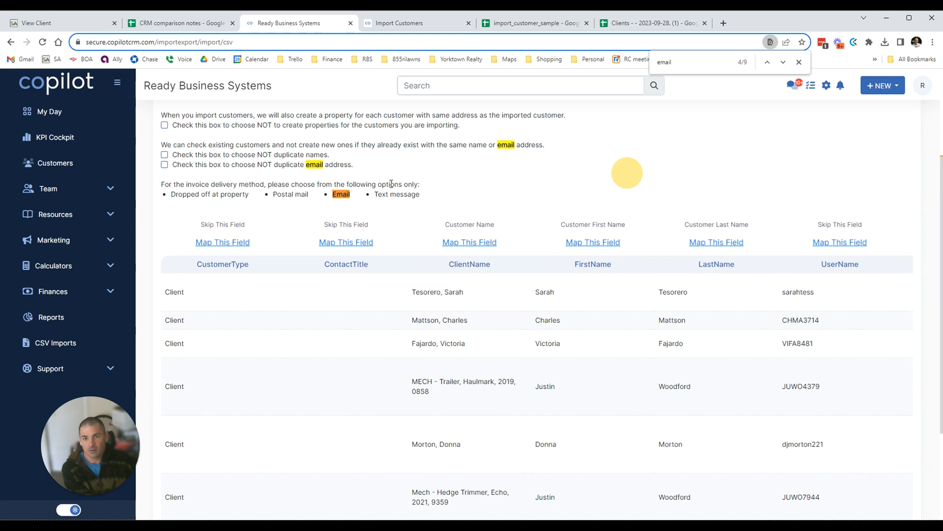
{"action": "key", "text": "Return"}
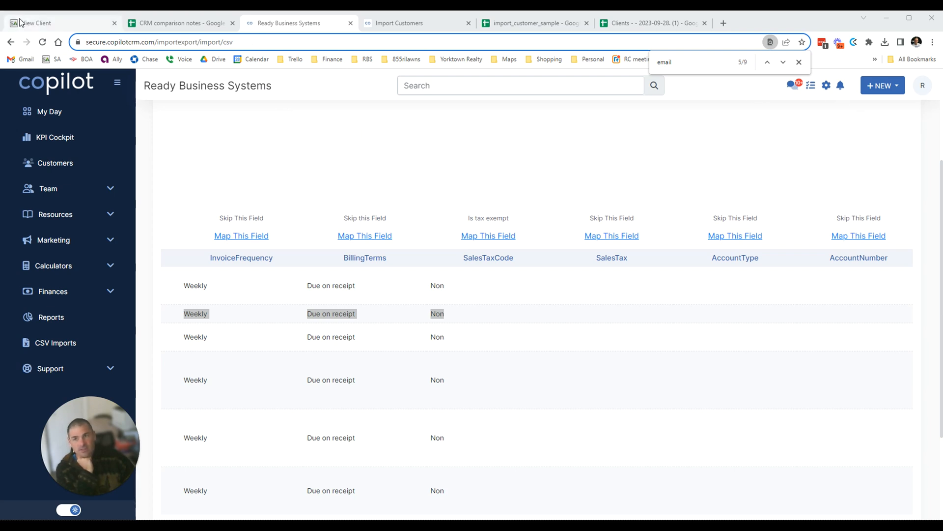
{"action": "left_click", "coordinate": [23, 22]}
{"action": "left_click", "coordinate": [331, 112]}
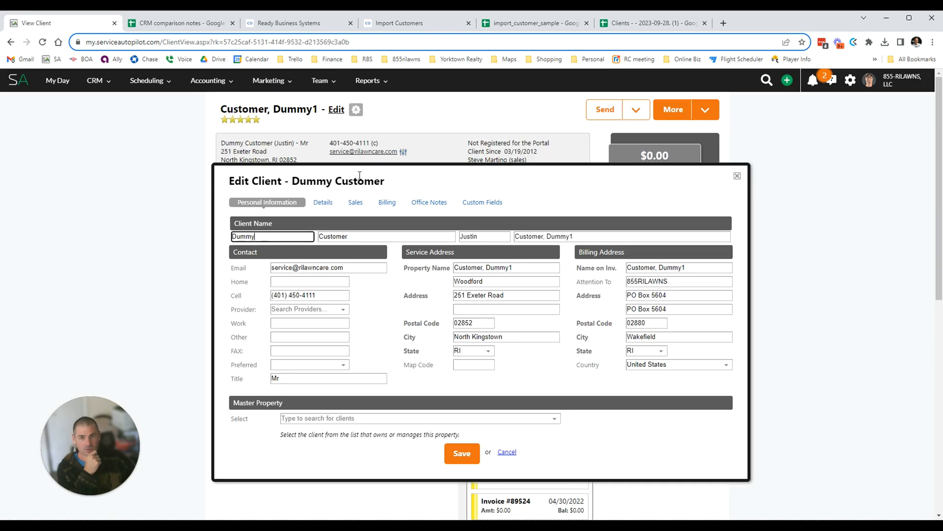
Append a semicolon and a second email address to the dummy customer's Email field.
{"action": "triple_click", "coordinate": [373, 265]}
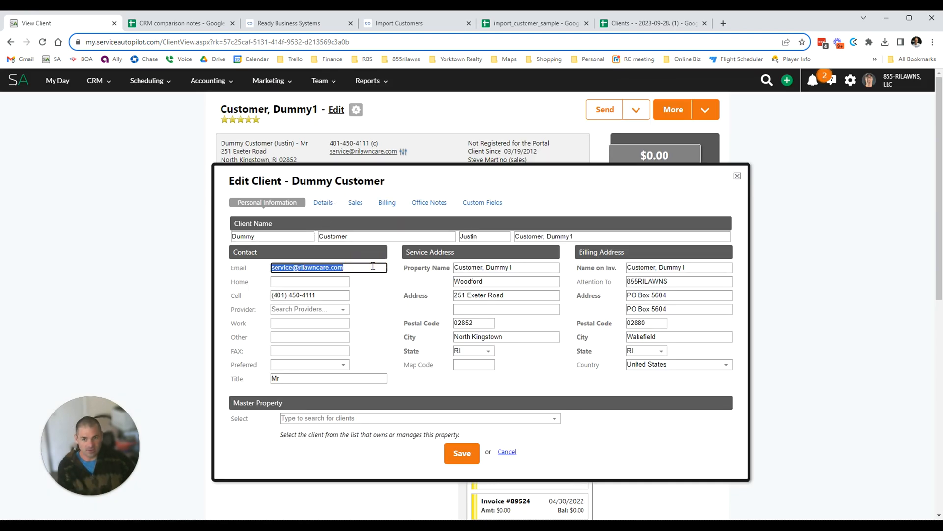
{"action": "left_click", "coordinate": [373, 266]}
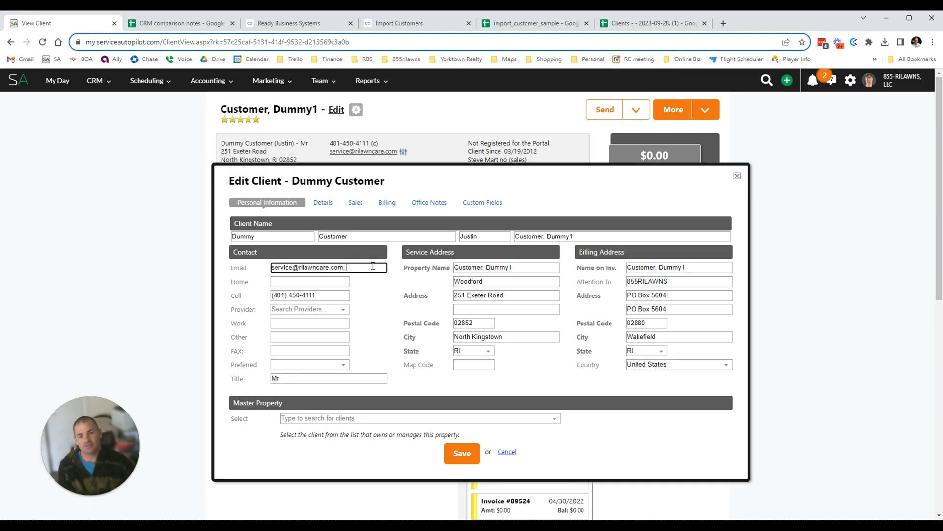
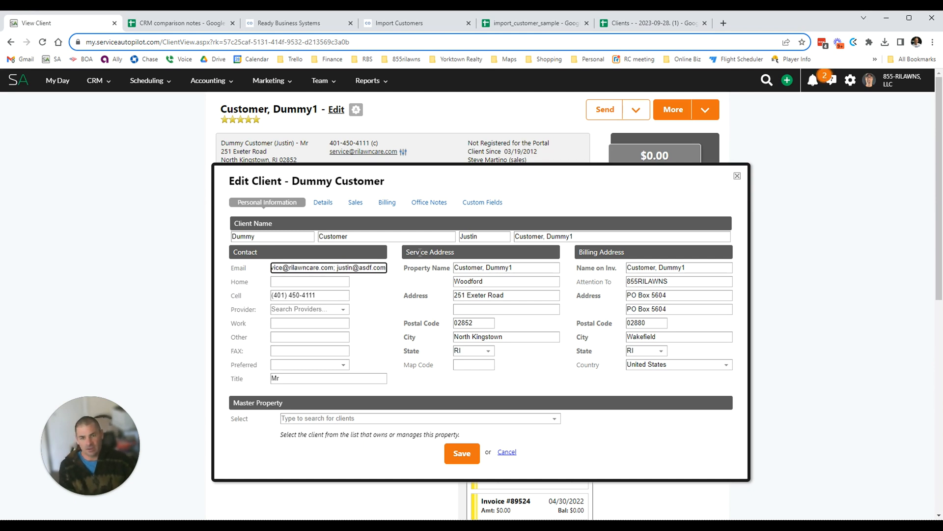
{"action": "left_click_drag", "start_coordinate": [320, 268], "coordinate": [420, 265]}
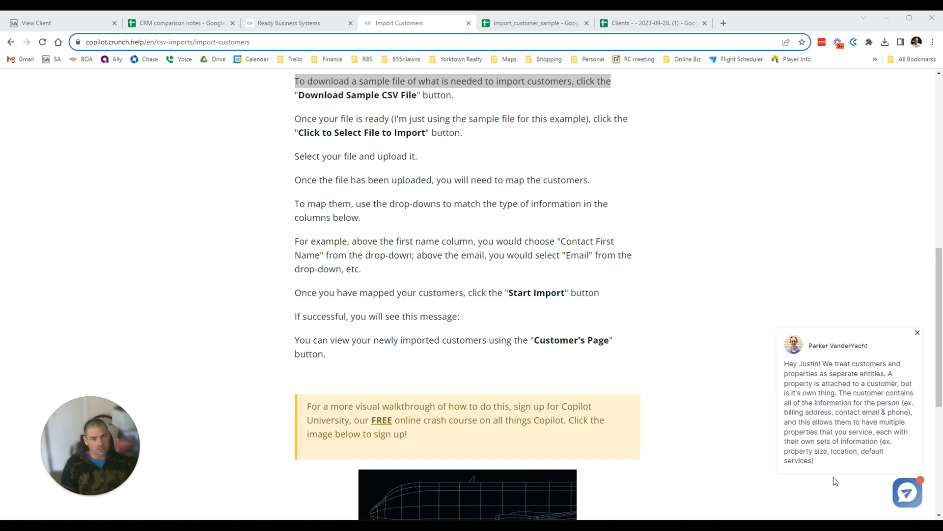
Open the Help Center support chat and start the message 'ok, thank you. I just got an'.
{"action": "left_click", "coordinate": [909, 493]}
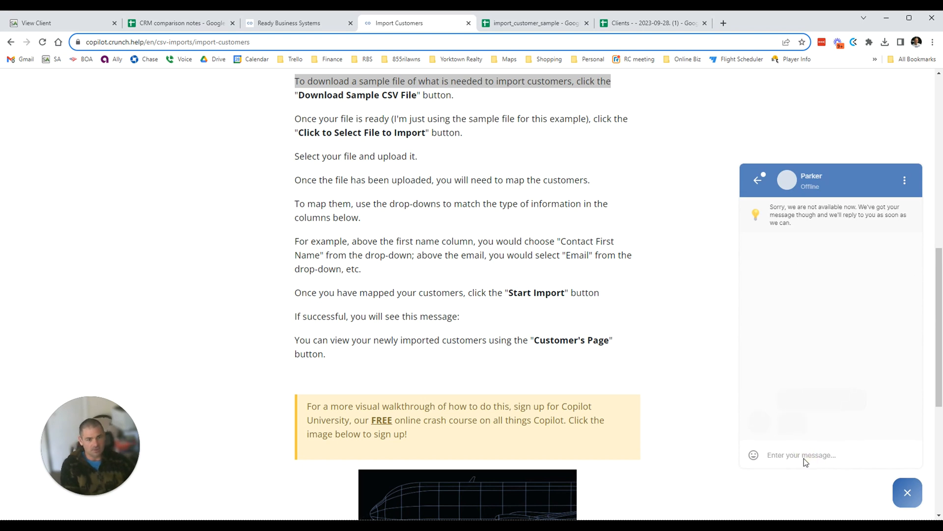
{"action": "left_click", "coordinate": [792, 460]}
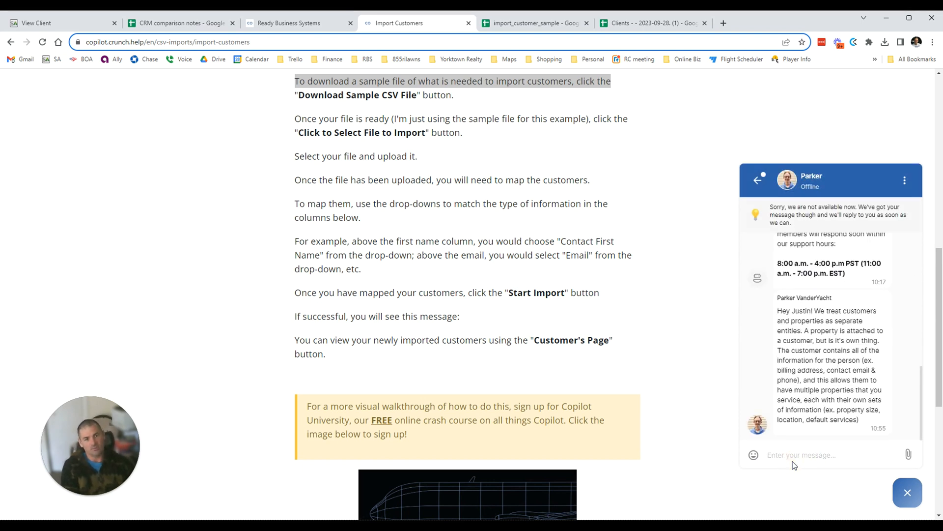
{"action": "type", "text": "ok, thank you."}
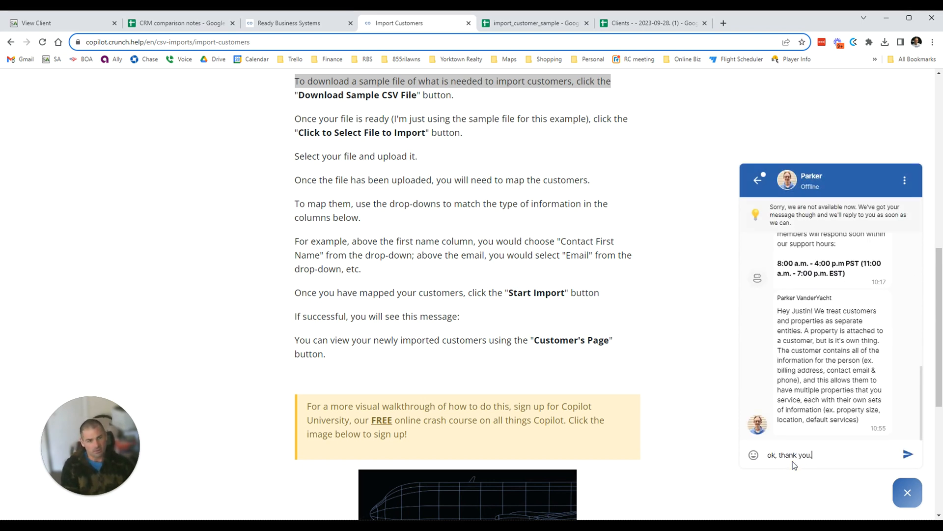
{"action": "type", "text": " I just got an error."}
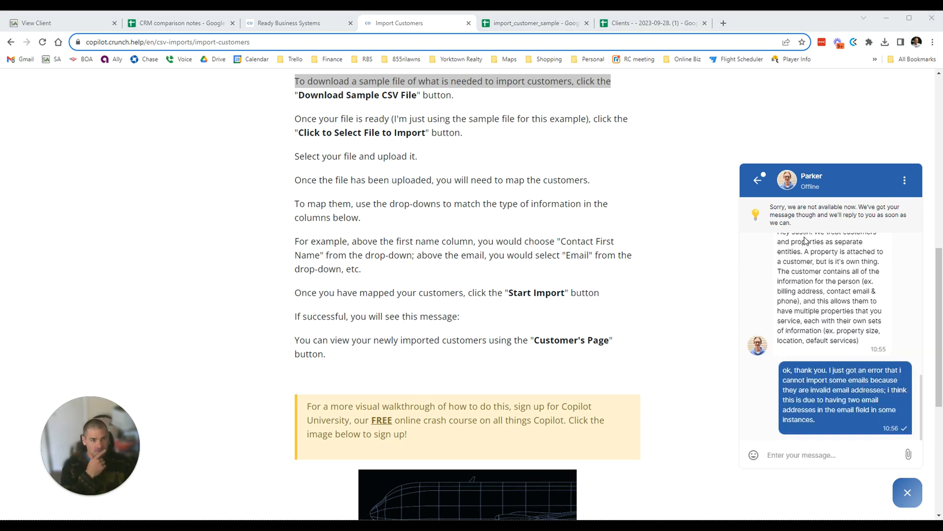
Scroll through the chat to read the support agent's reply.
{"action": "scroll", "coordinate": [845, 294], "scroll_direction": "up", "scroll_amount": 3}
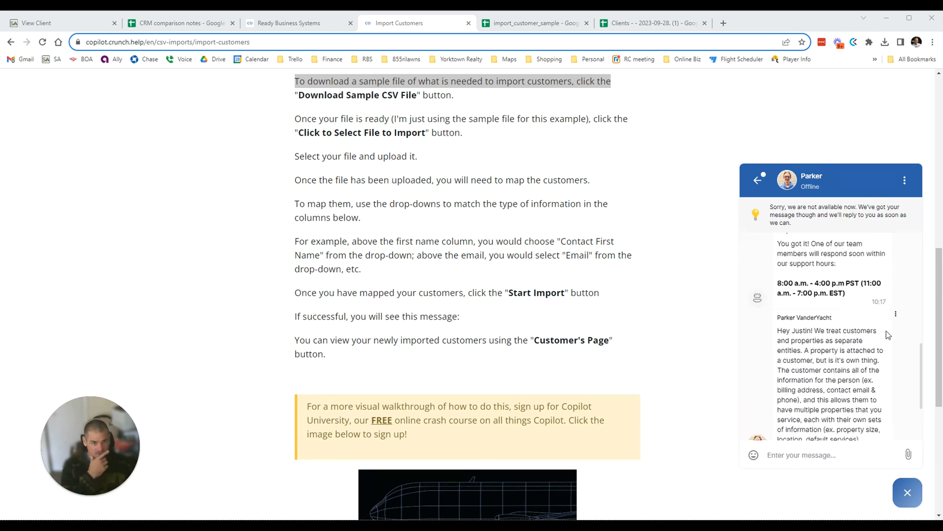
{"action": "scroll", "coordinate": [796, 371], "scroll_direction": "down", "scroll_amount": 1}
{"action": "scroll", "coordinate": [797, 372], "scroll_direction": "down", "scroll_amount": 1}
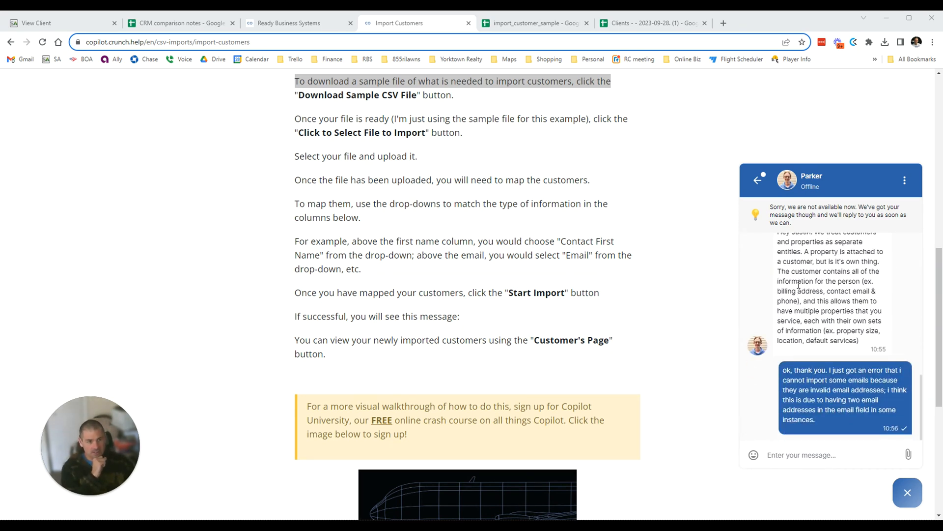
{"action": "left_click_drag", "start_coordinate": [791, 247], "coordinate": [824, 294]}
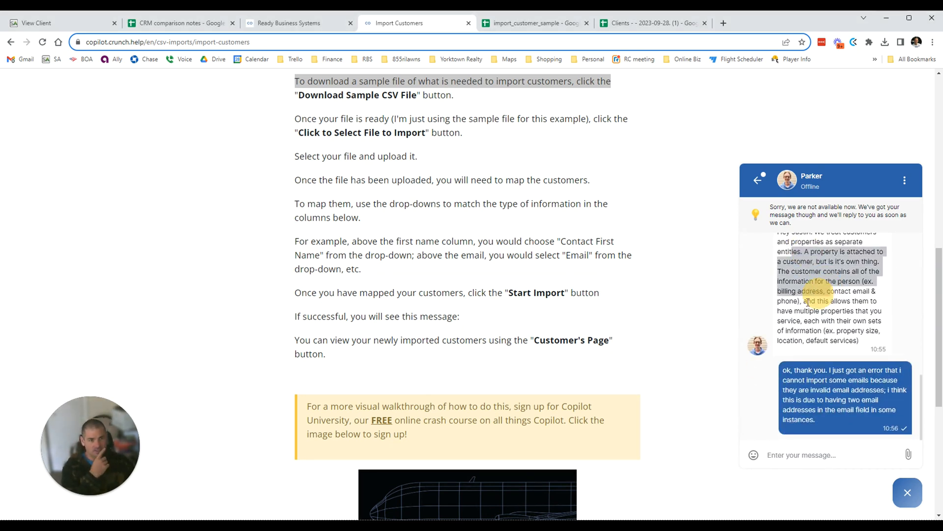
{"action": "left_click", "coordinate": [808, 303]}
{"action": "scroll", "coordinate": [814, 314], "scroll_direction": "up", "scroll_amount": 1}
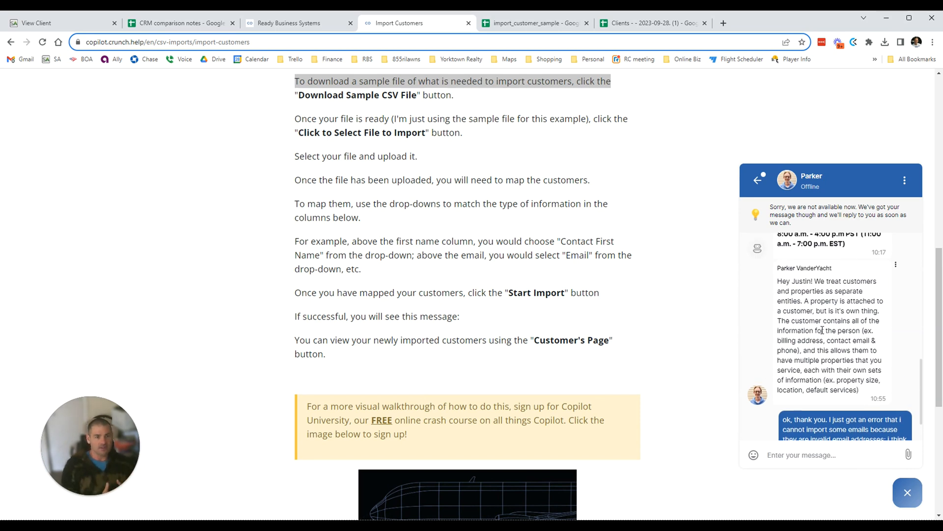